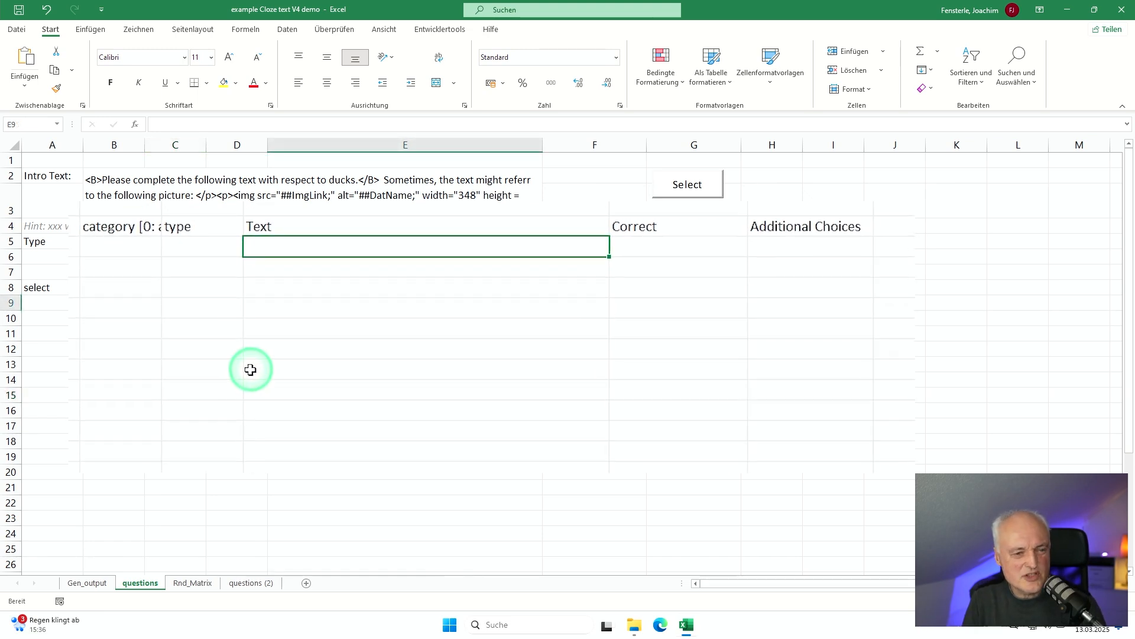
# Step: Enter the sentence "Let's talk about the fascinating species of ducks." in cell E9 under the Text heading
pyautogui.press('F2')
pyautogui.write('L')
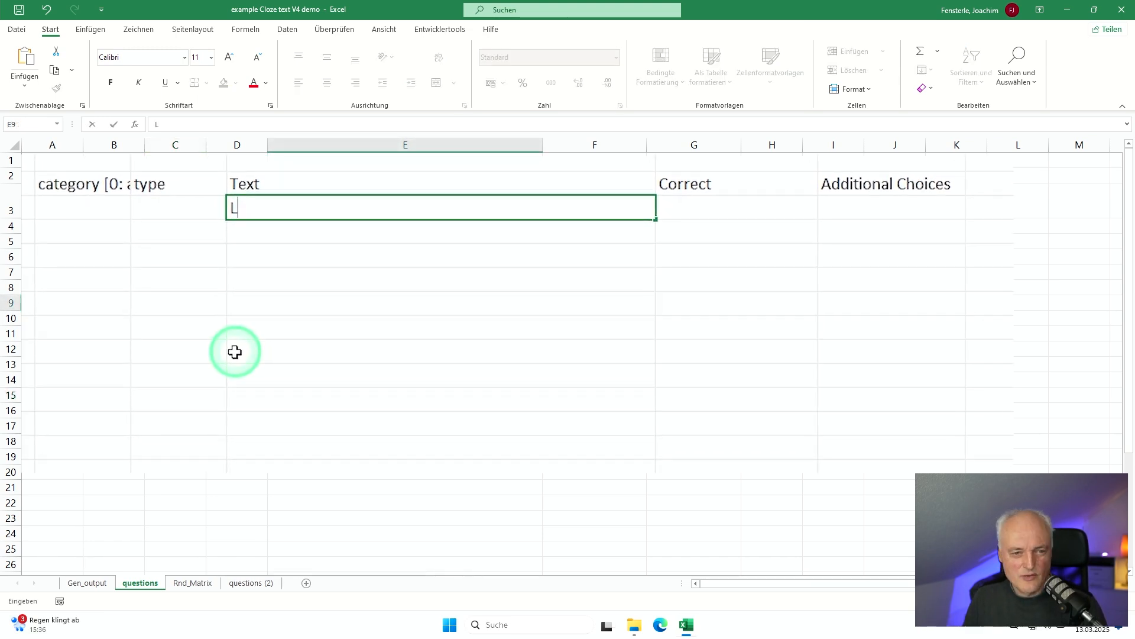
pyautogui.write('et')
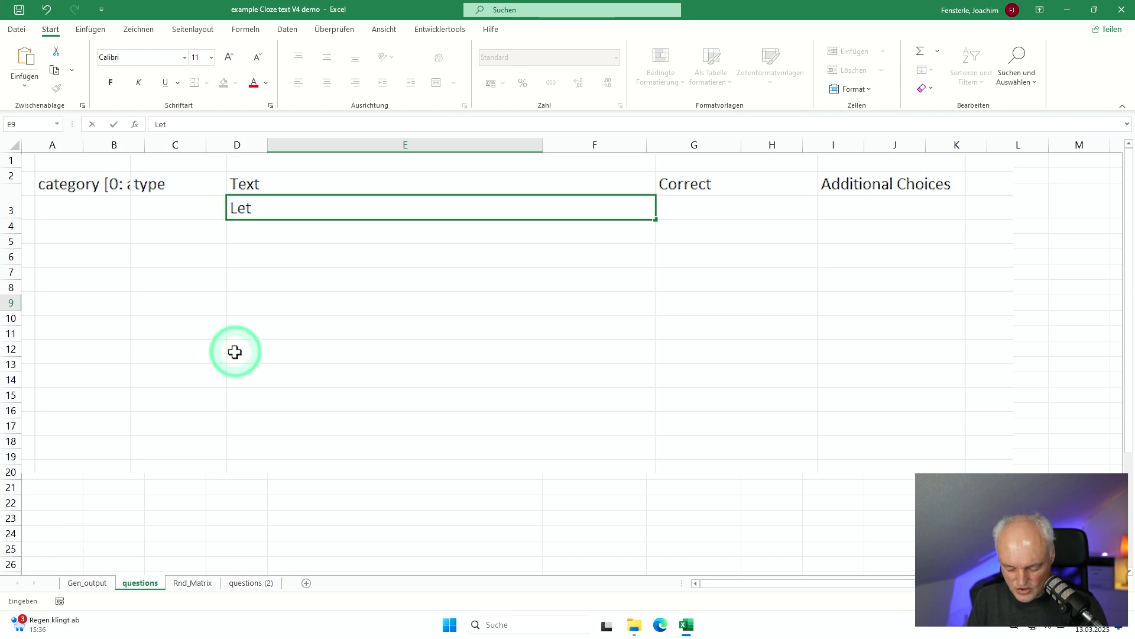
pyautogui.write("'s talk ")
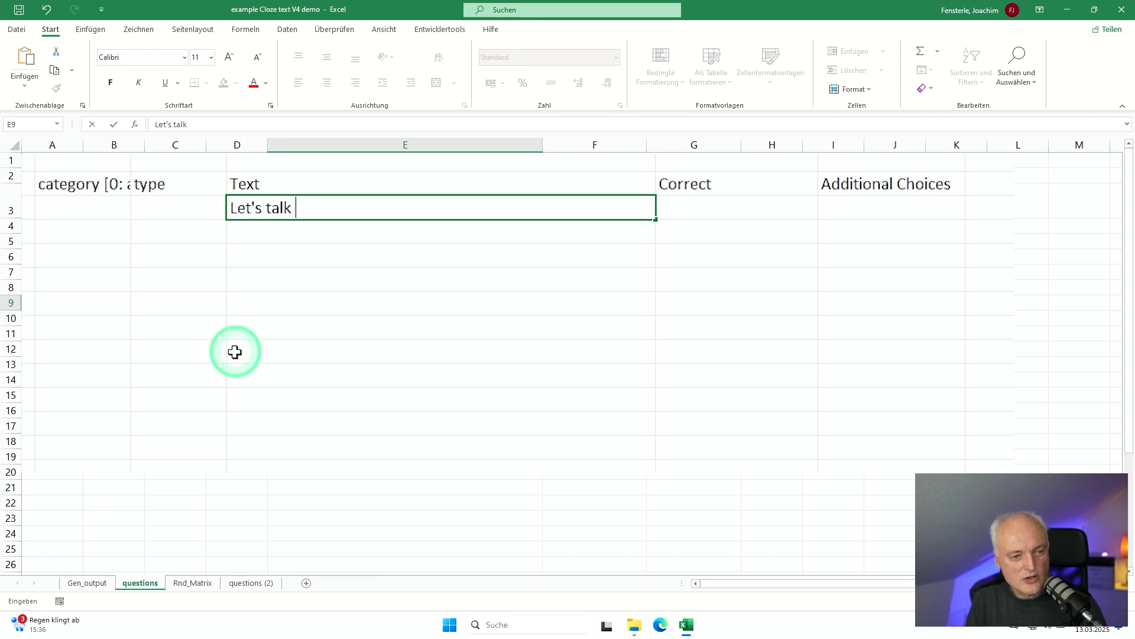
pyautogui.write('about the fas')
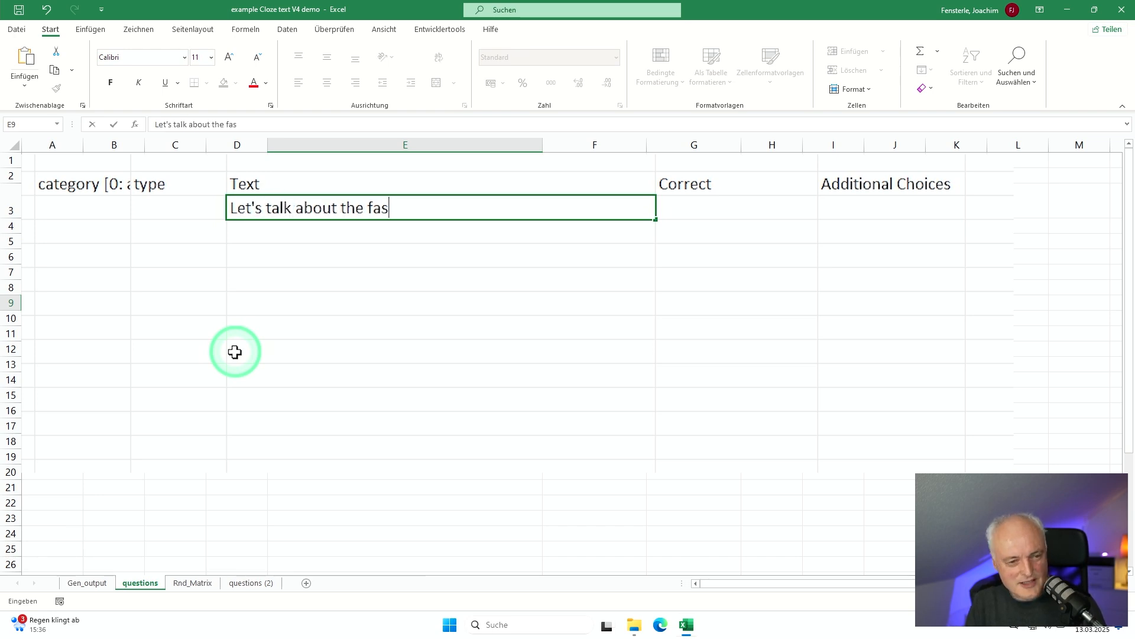
pyautogui.write('cination')
pyautogui.press('BackSpace')
pyautogui.press('BackSpace')
pyautogui.write('ng ')
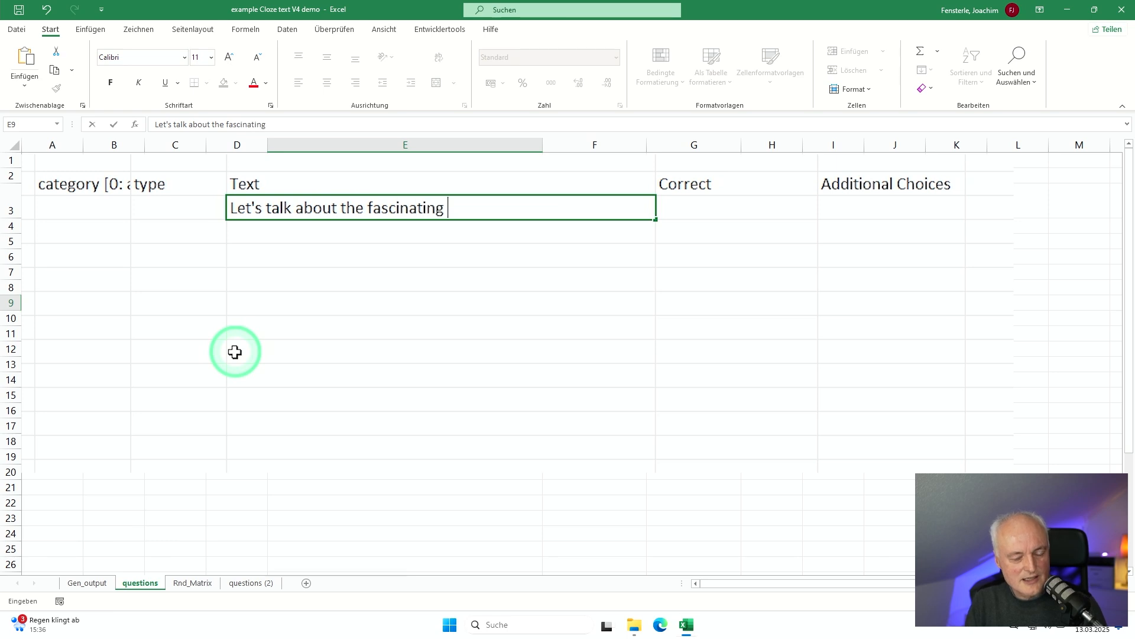
pyautogui.write('species of ducks.')
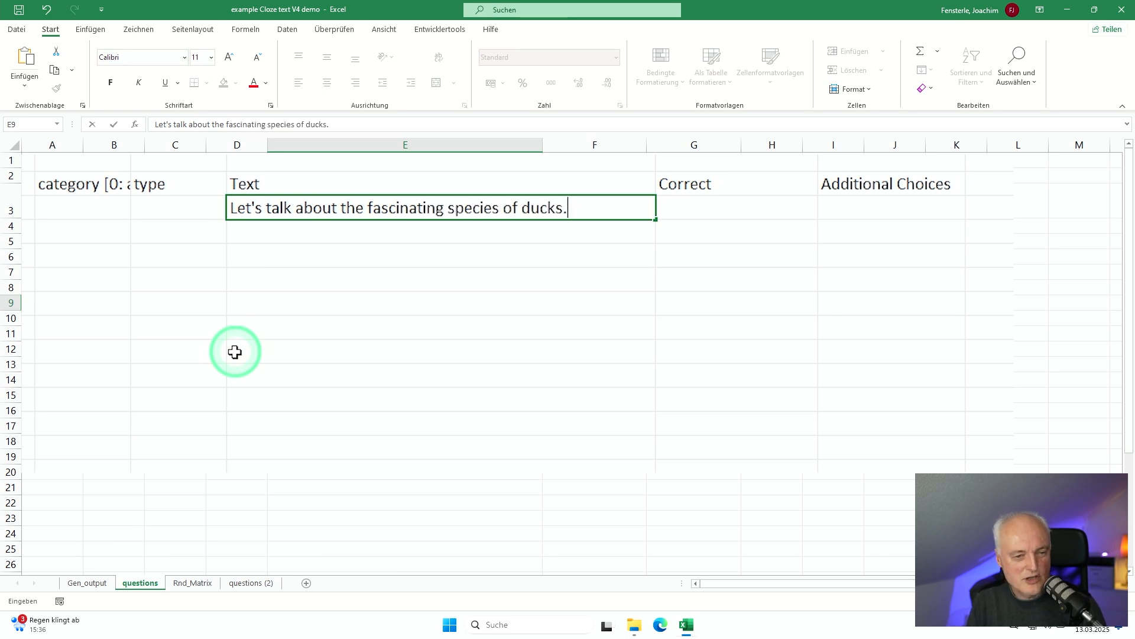
pyautogui.press('Return')
pyautogui.press('Up')
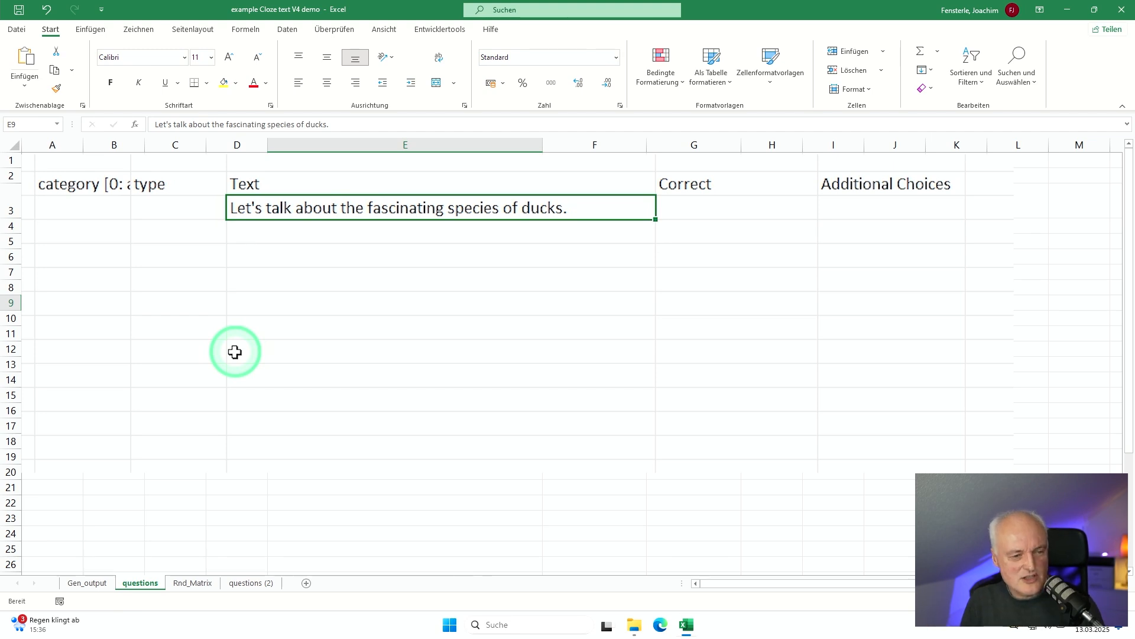
# Step: Set the type of the introductory duck sentence to "Text" in cell D9
pyautogui.press('Left')
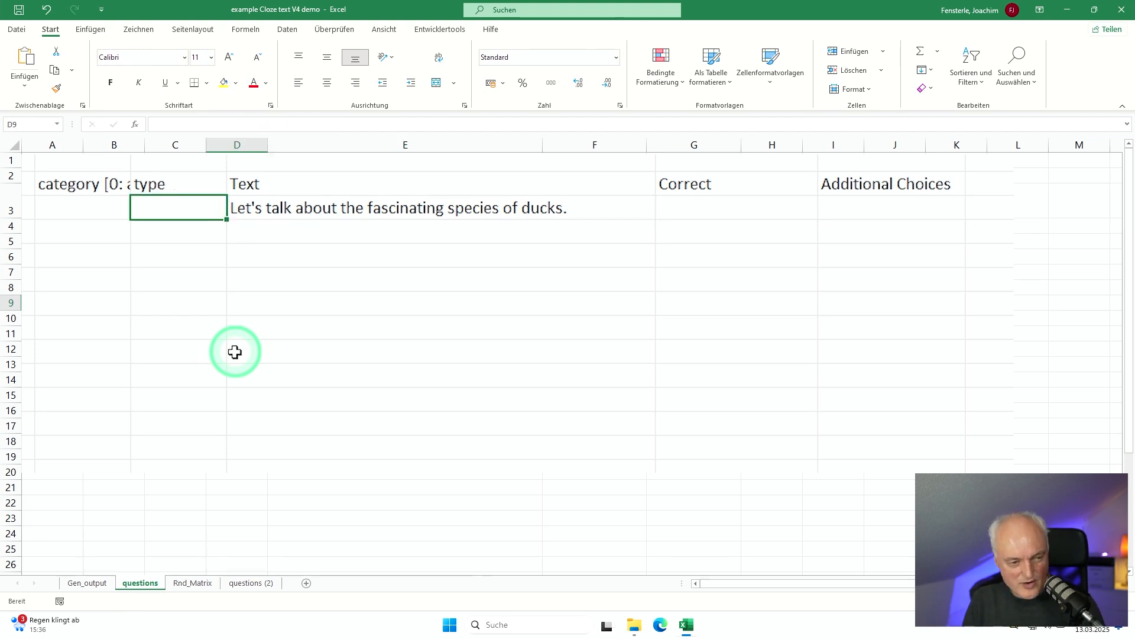
pyautogui.write('Text')
pyautogui.press('Return')
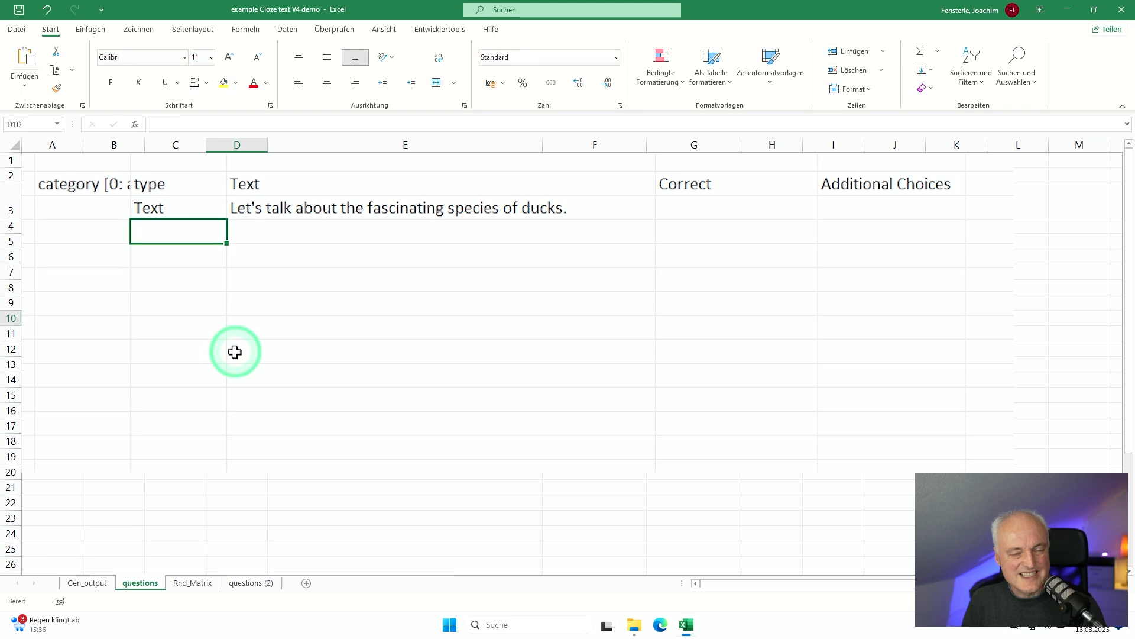
# Step: Enter the gap sentence "Ducks belong to the family of xxx." in cell E10
pyautogui.press('Right')
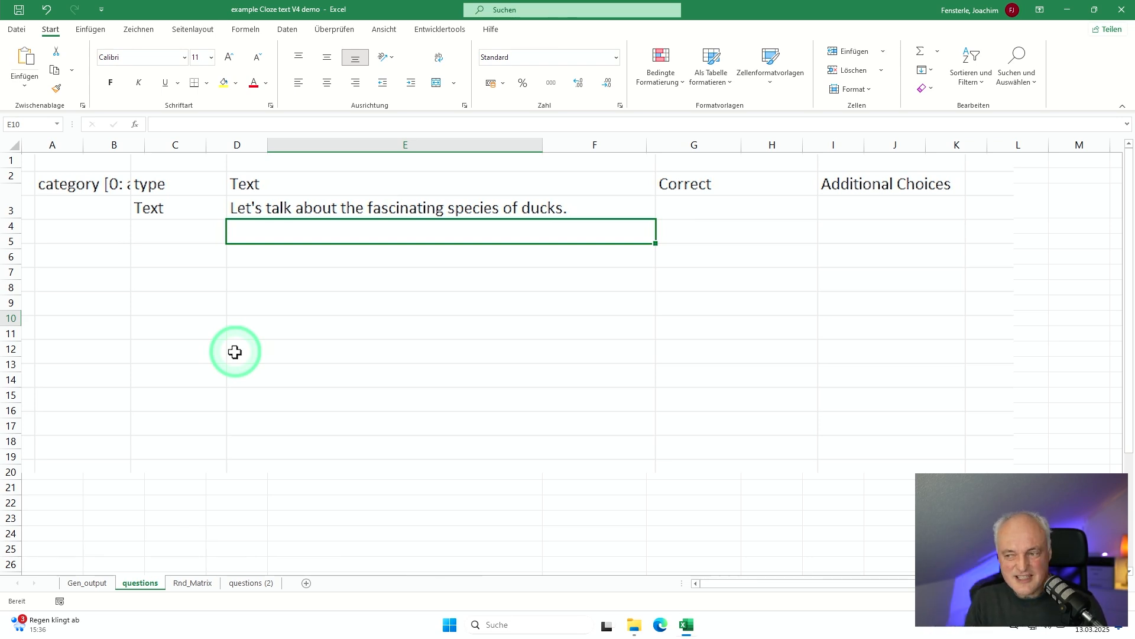
pyautogui.write('Ducks ')
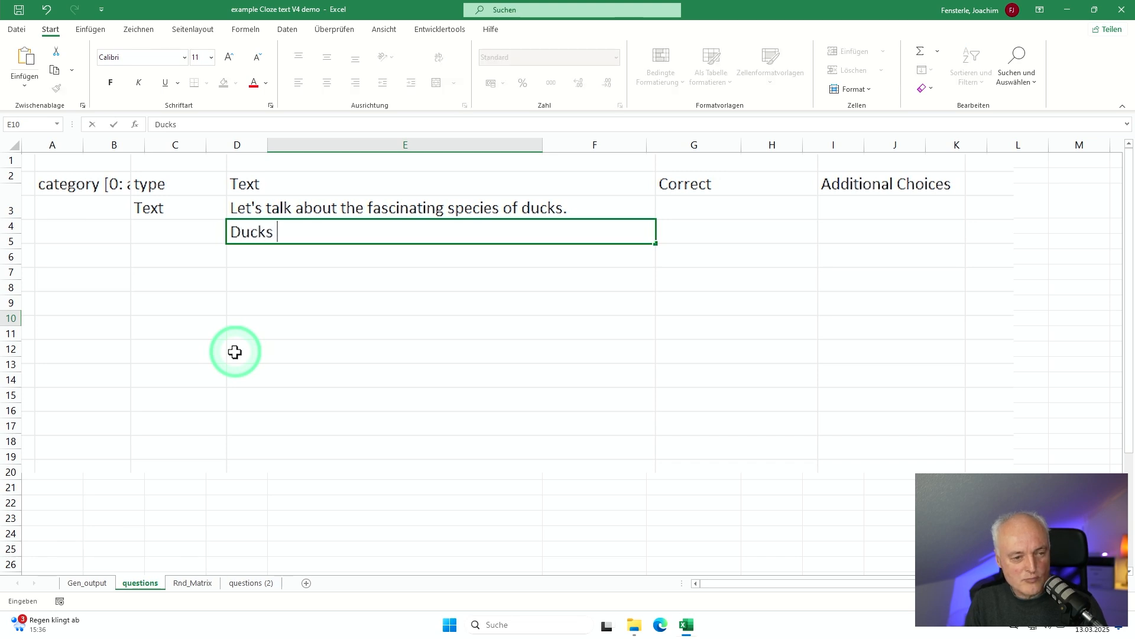
pyautogui.write('belong to the f')
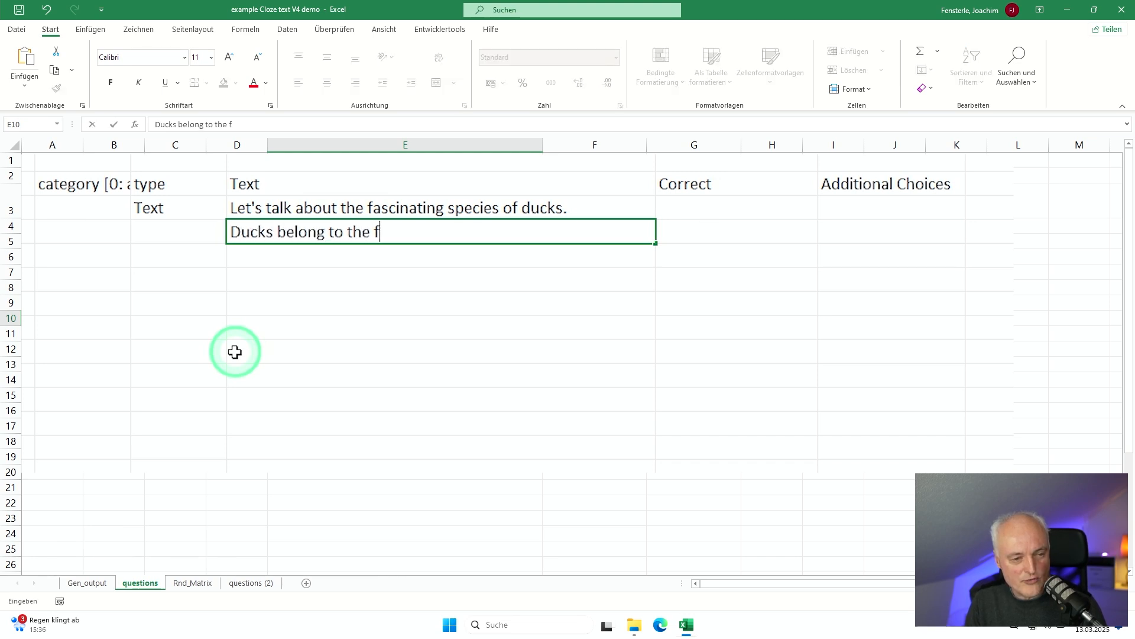
pyautogui.write('amili of ')
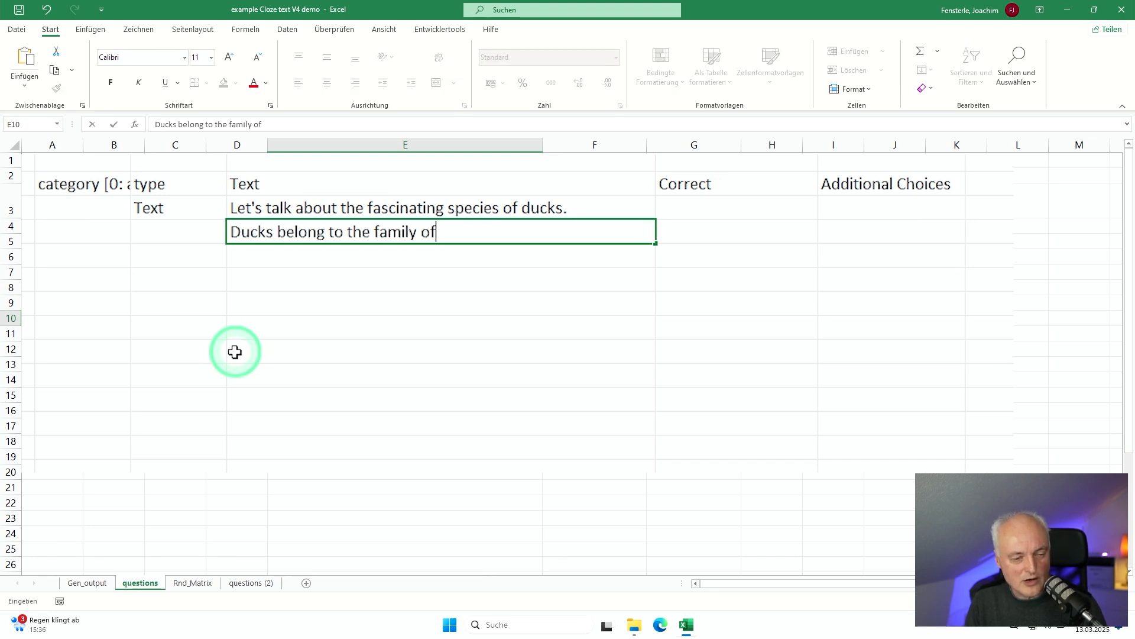
pyautogui.write('xxx.')
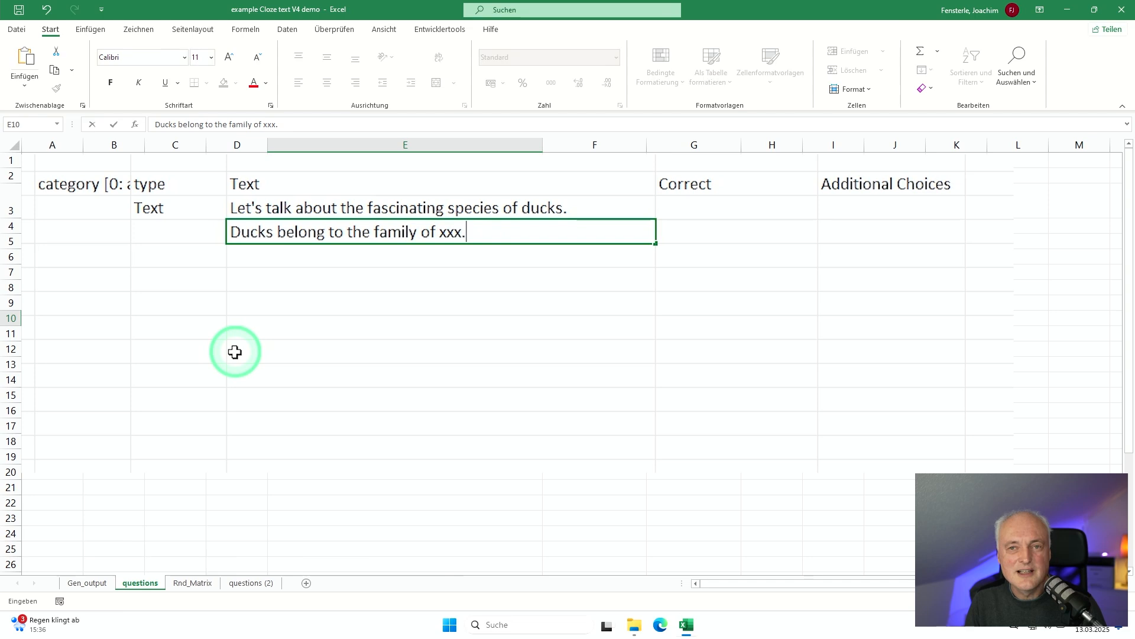
pyautogui.press('Return')
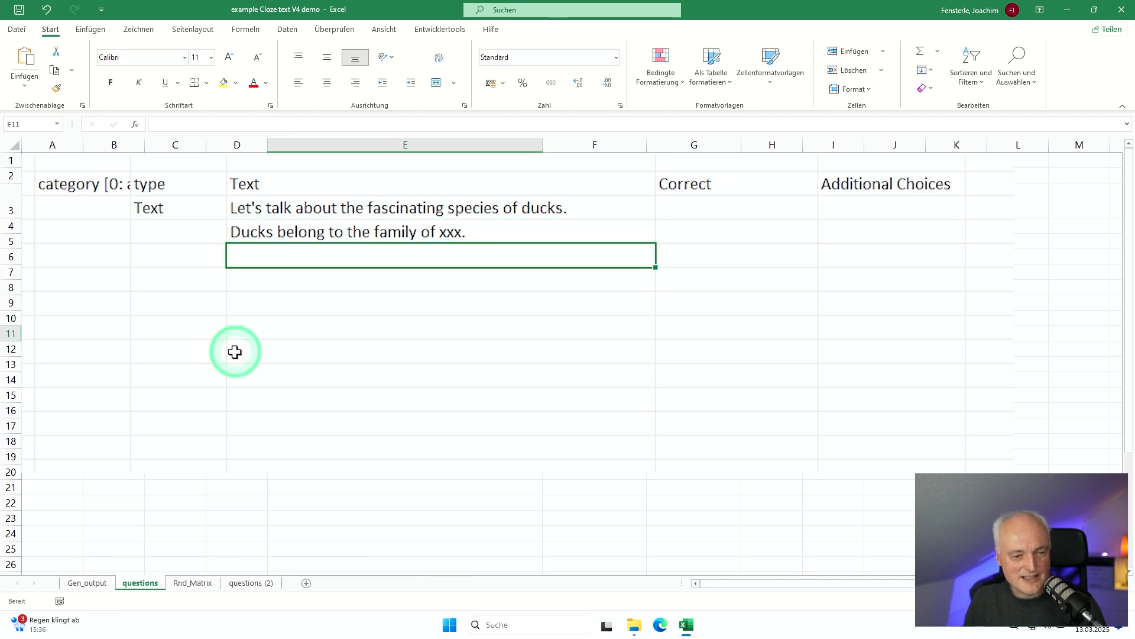
# Step: Enter "birds" in cell F10 as the correct answer for the family sentence
pyautogui.press('Up')
pyautogui.press('Right')
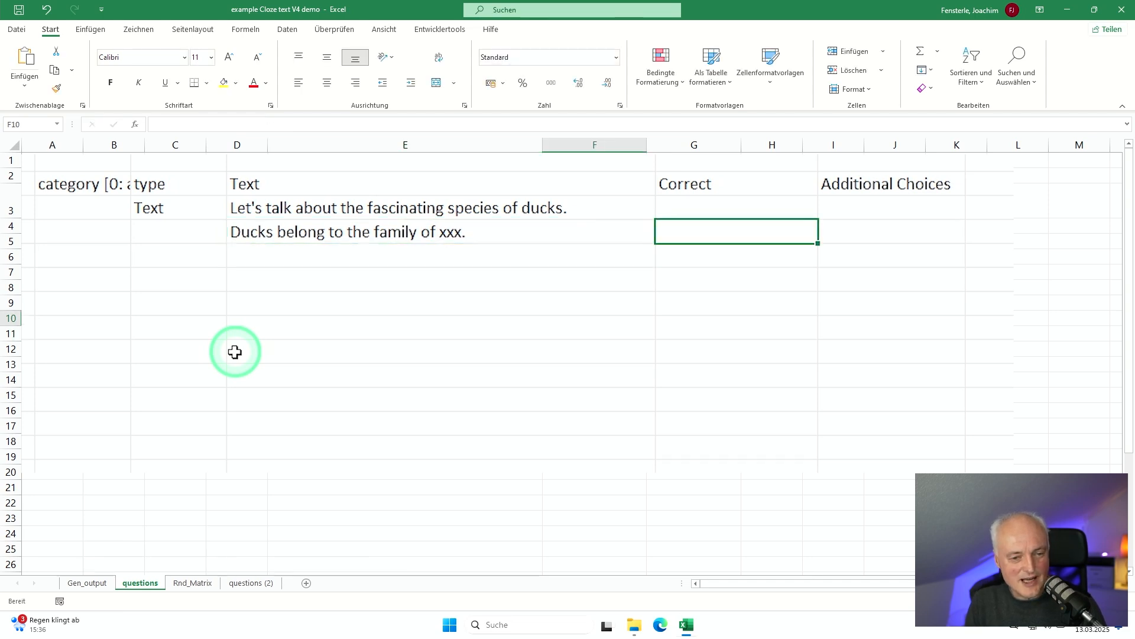
pyautogui.write('birds')
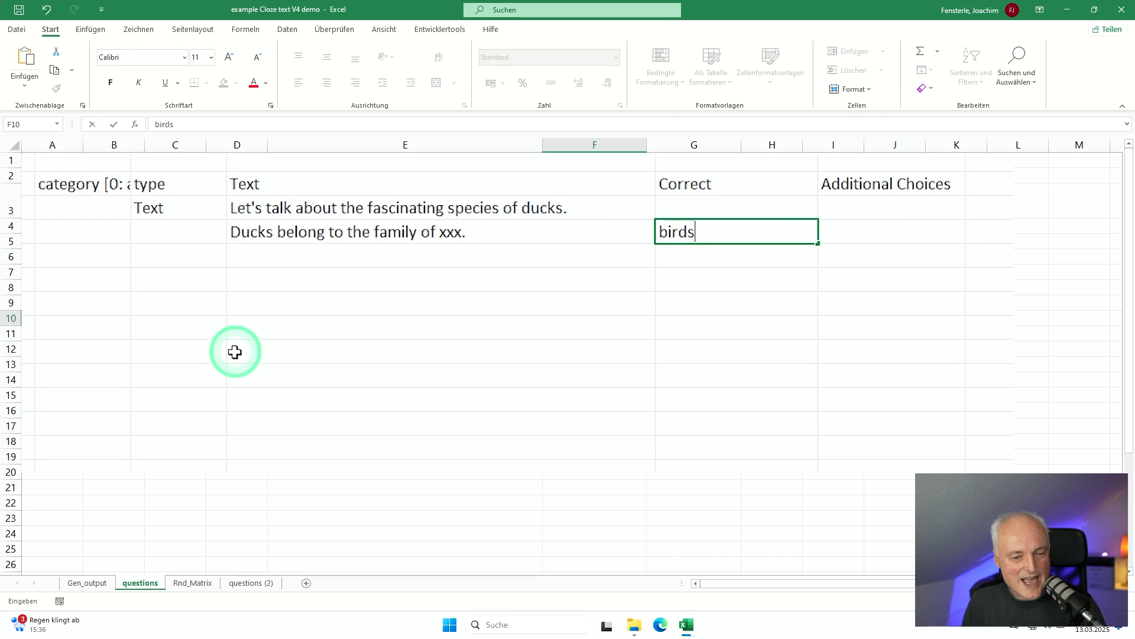
pyautogui.press('Return')
# Step: Enter the gap sentence "Ducks xxx the smallest birds on earth." in cell E11
pyautogui.press('Left')
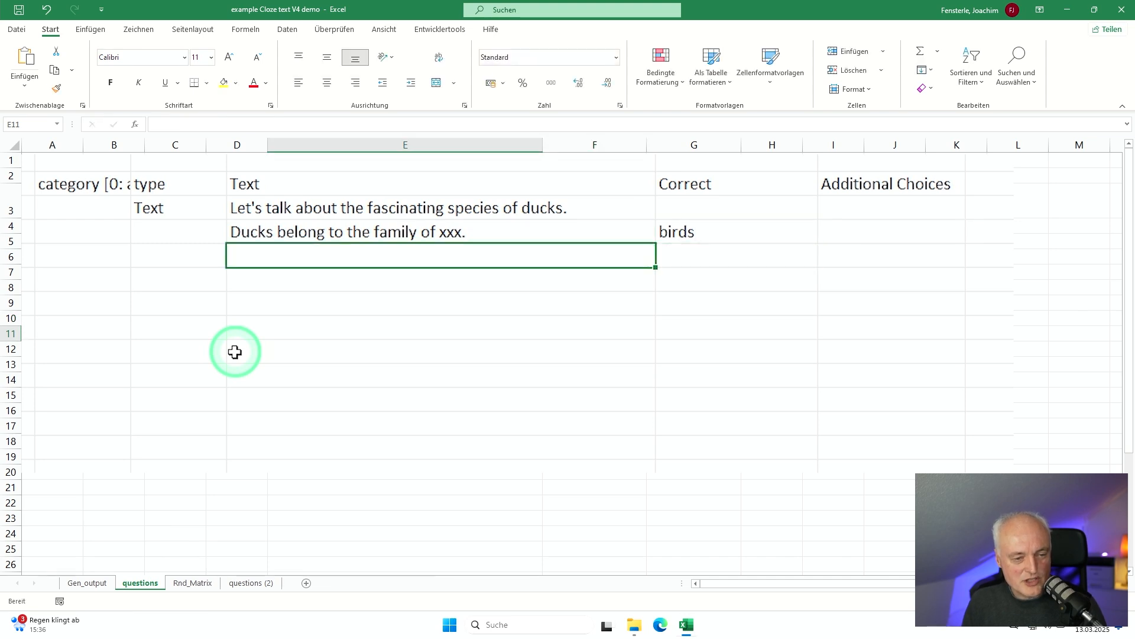
pyautogui.write('Duckk')
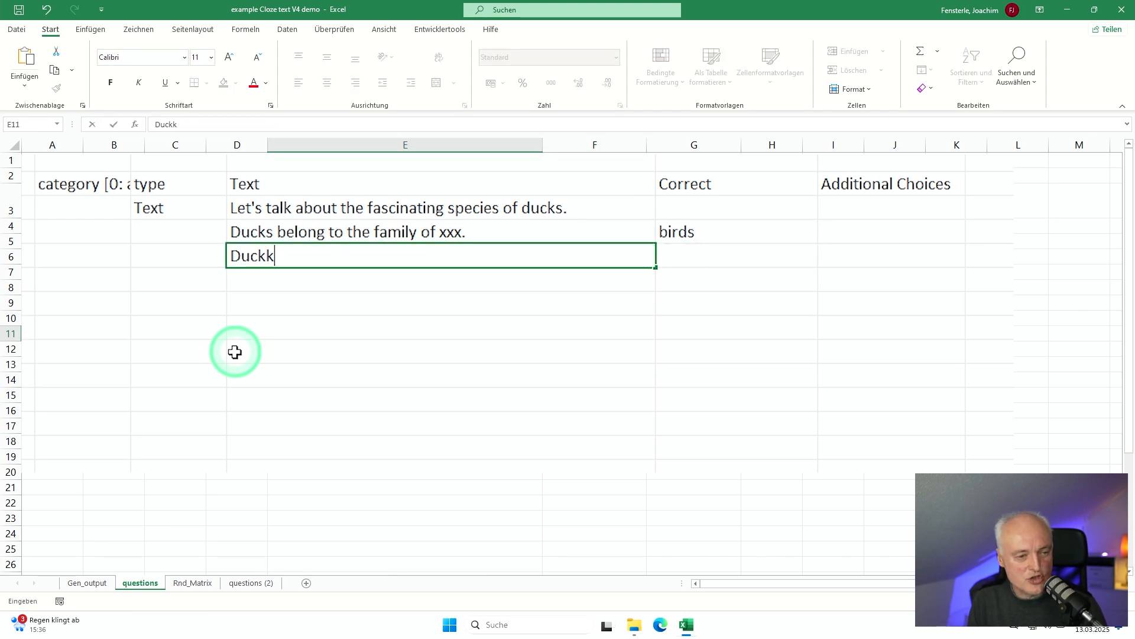
pyautogui.press('BackSpace')
pyautogui.write('s xxx')
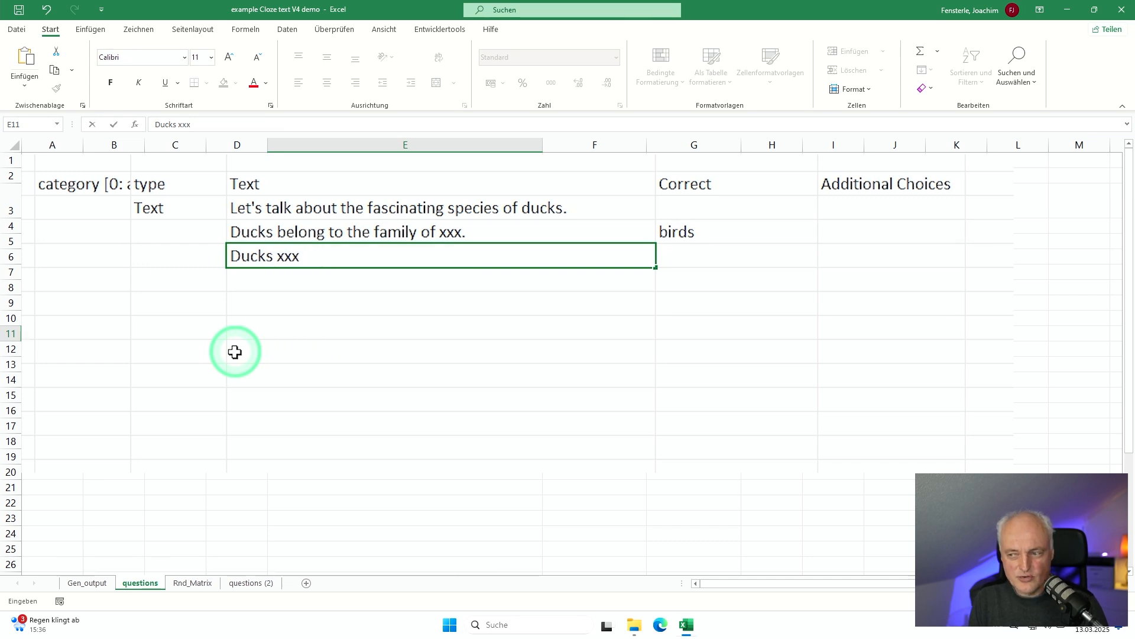
pyautogui.write(' the smallest')
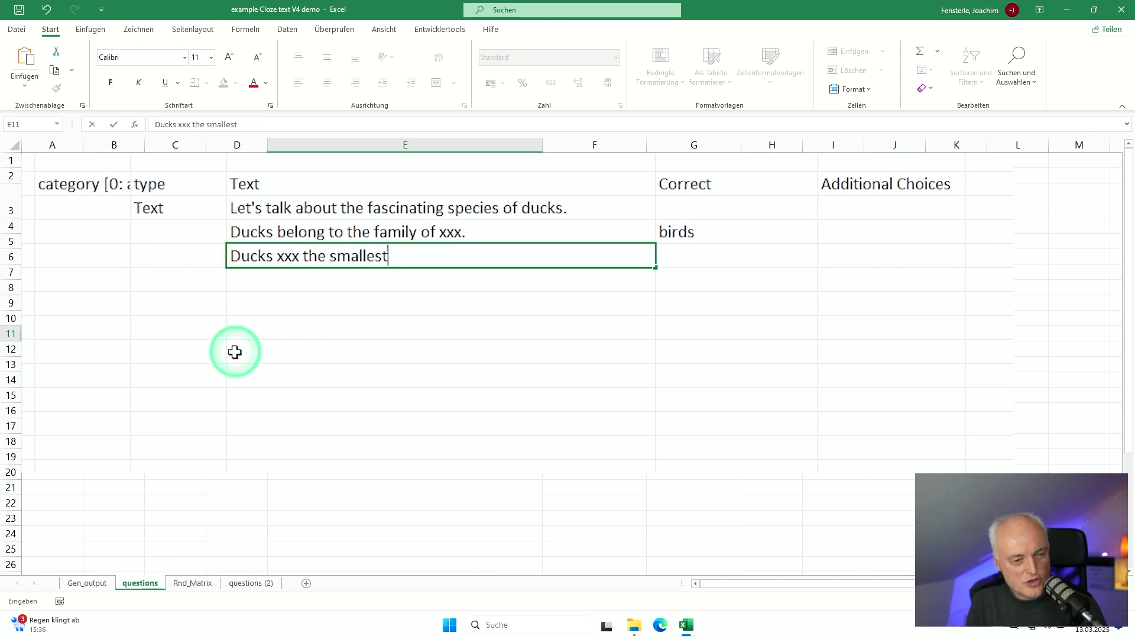
pyautogui.write(' birds on')
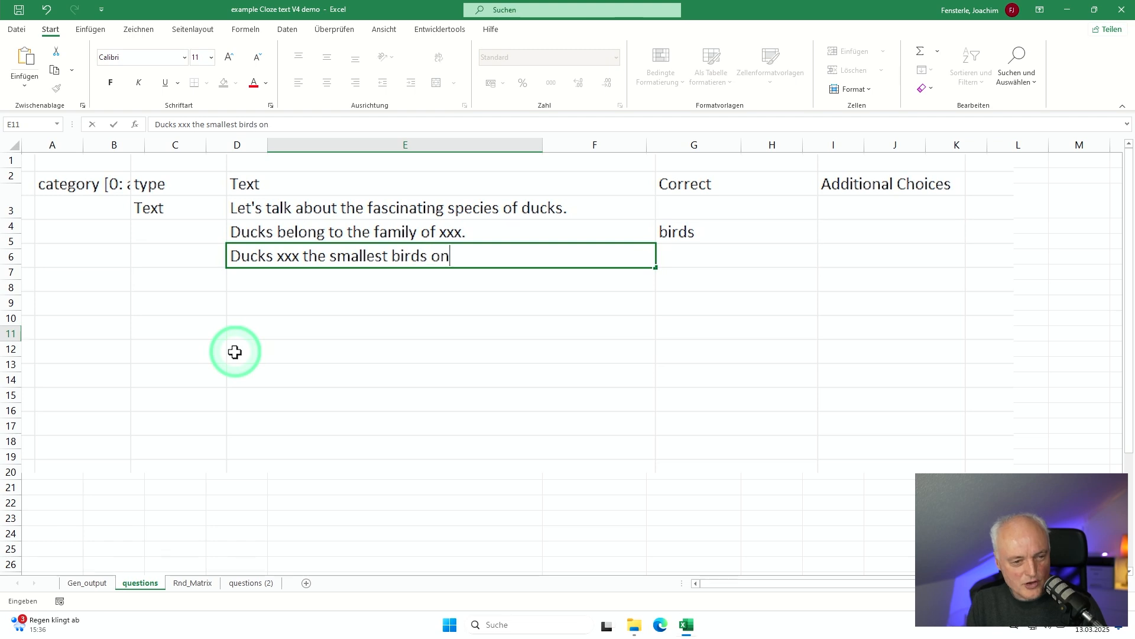
pyautogui.write(' earth')
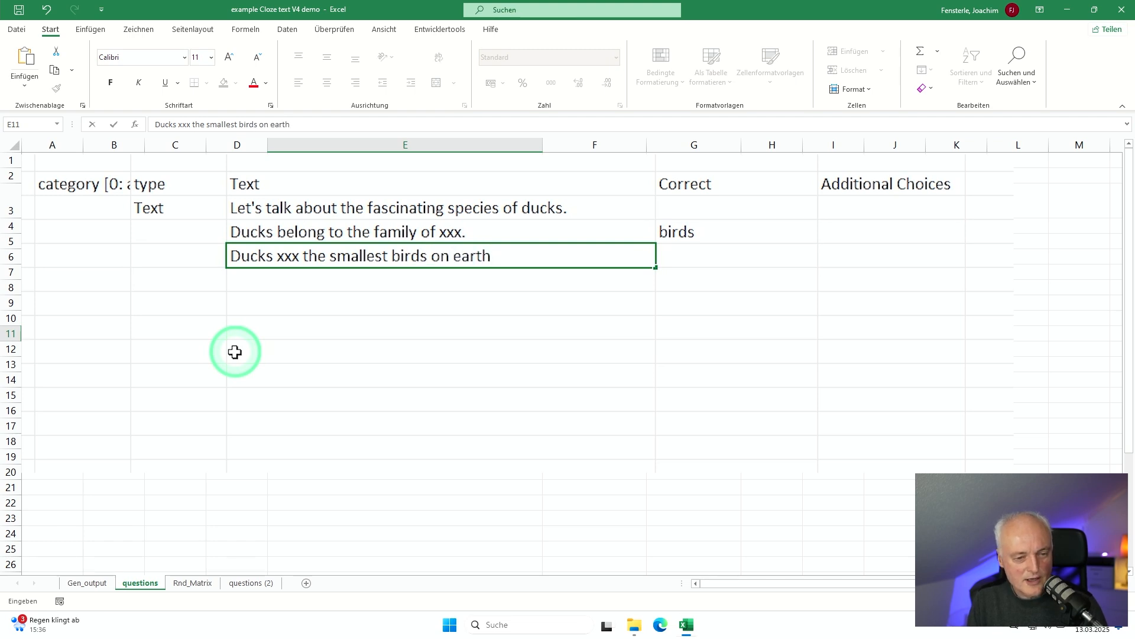
pyautogui.write('.')
# Step: Enter "are not" in cell F11 as the correct answer for the smallest-birds sentence
pyautogui.press('Tab')
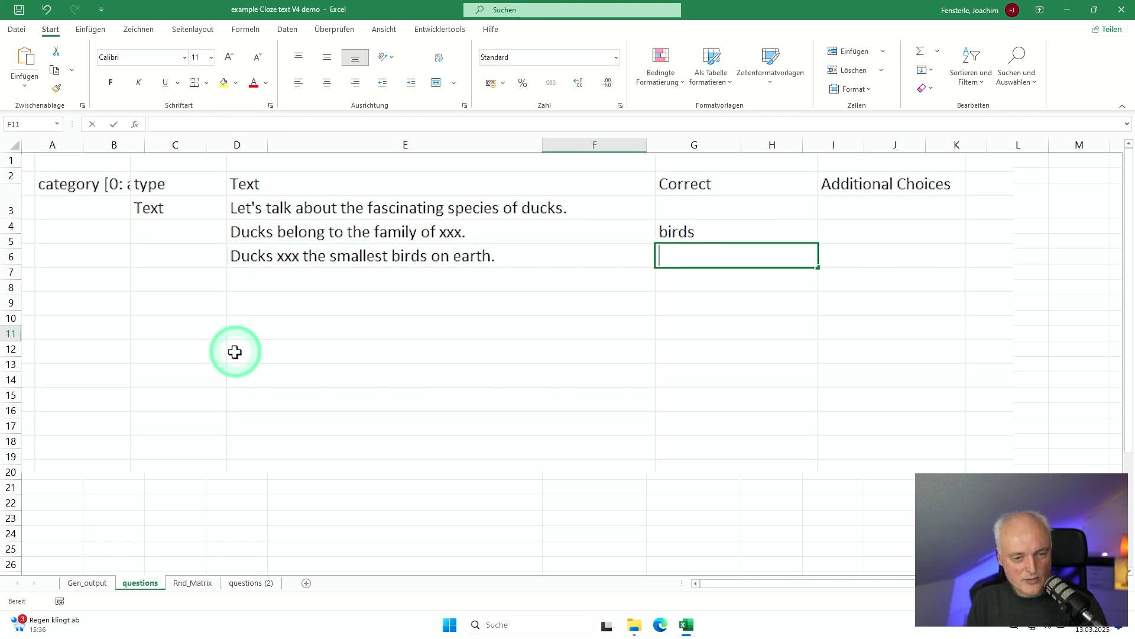
pyautogui.write('are not')
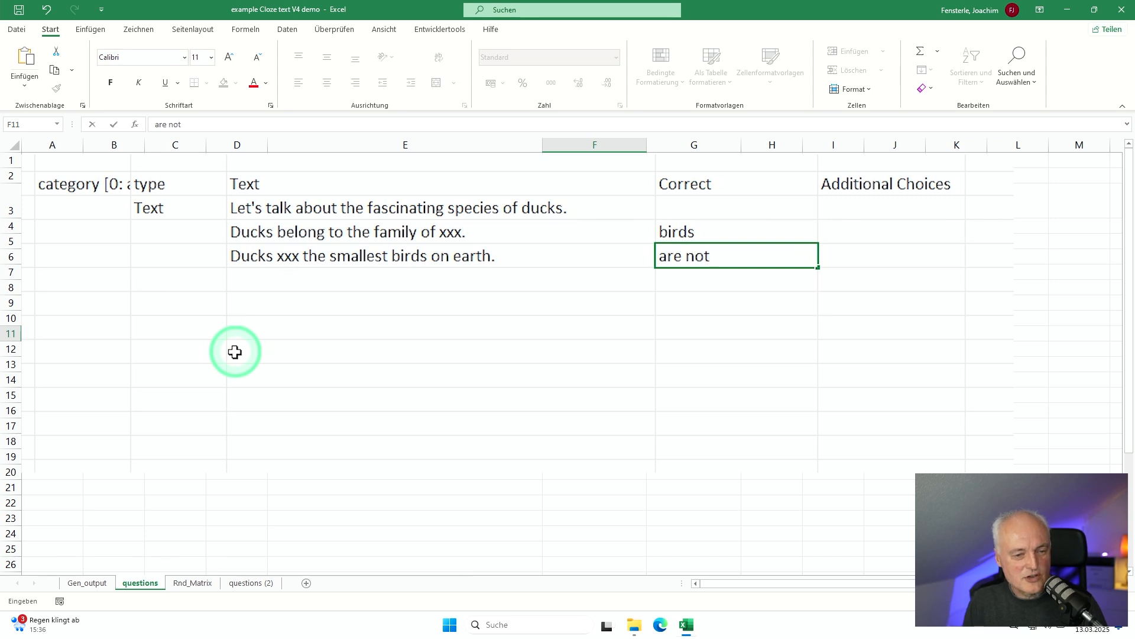
pyautogui.hotkey('shift', 'Tab')
pyautogui.press('Left')
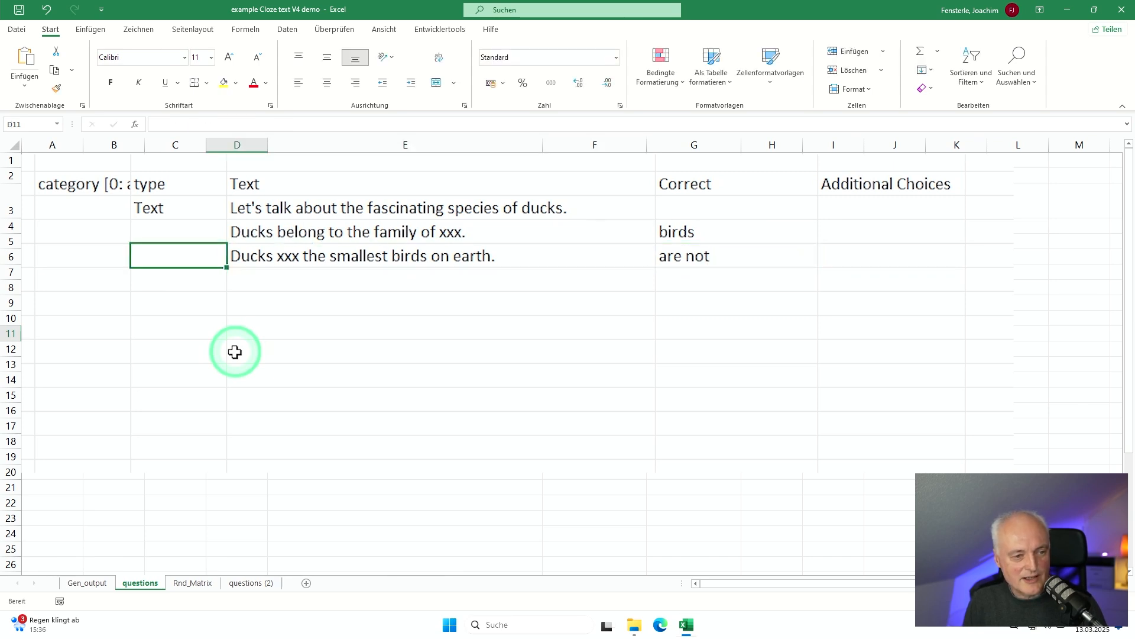
pyautogui.press('Up')
pyautogui.press('Up')
pyautogui.press('Up')
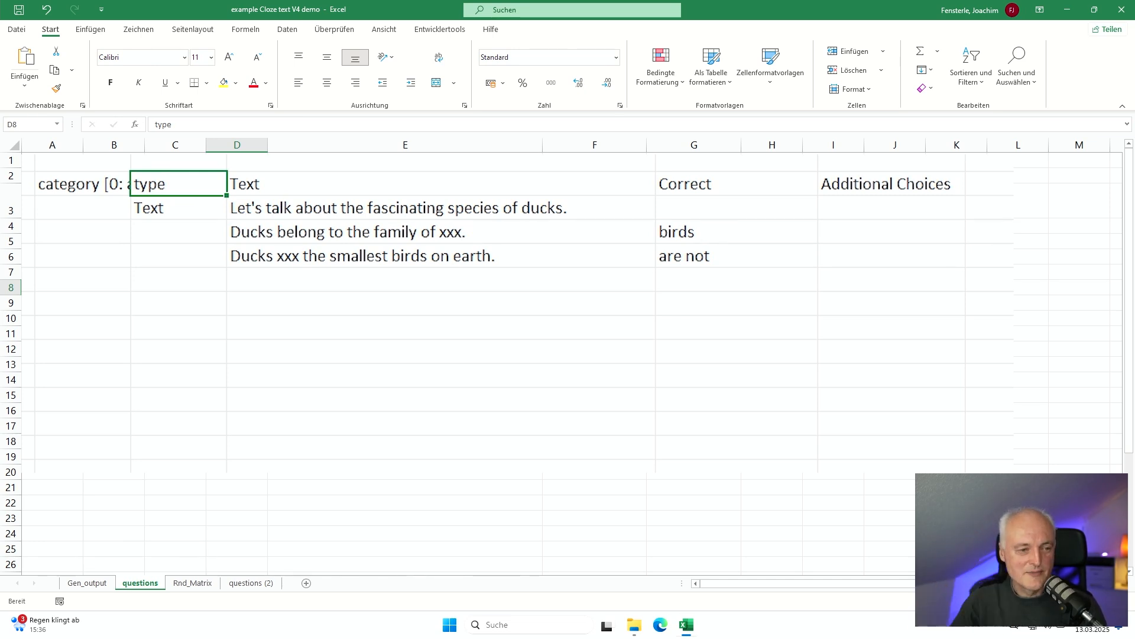
pyautogui.click(301, 276)
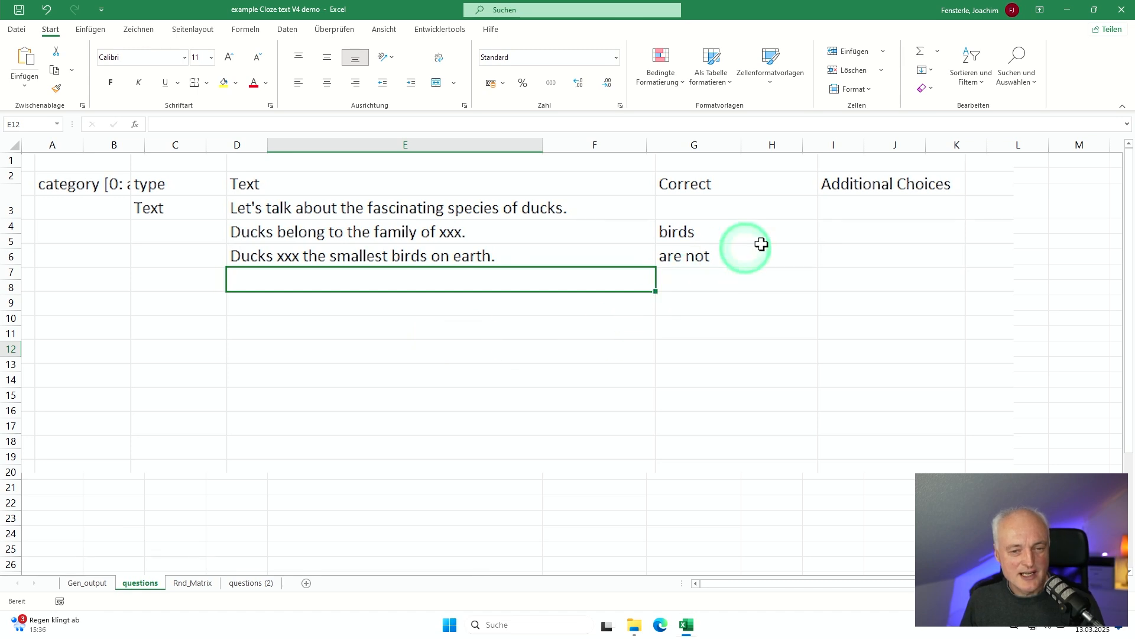
# Step: Paste the additional choices "tigers ~dogs ~rockets" and "are ~belong to ~eat" from G10, and the prepared block of seven question rows from D12
pyautogui.click(849, 227)
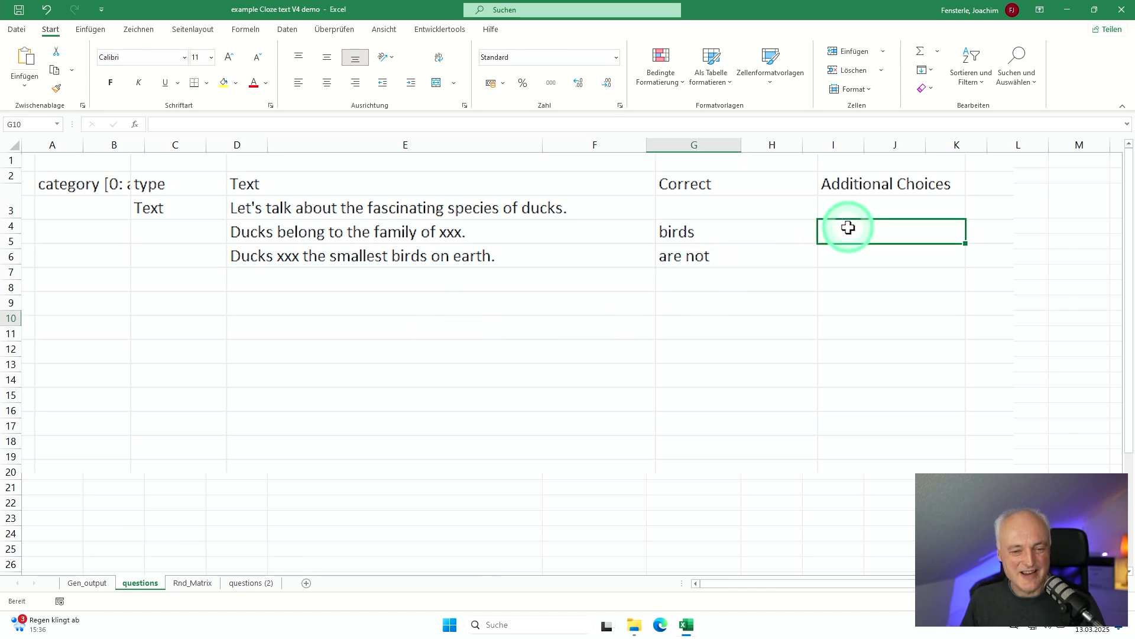
pyautogui.write('tigers ~dogs ~rockets are ~belong to ~eat')
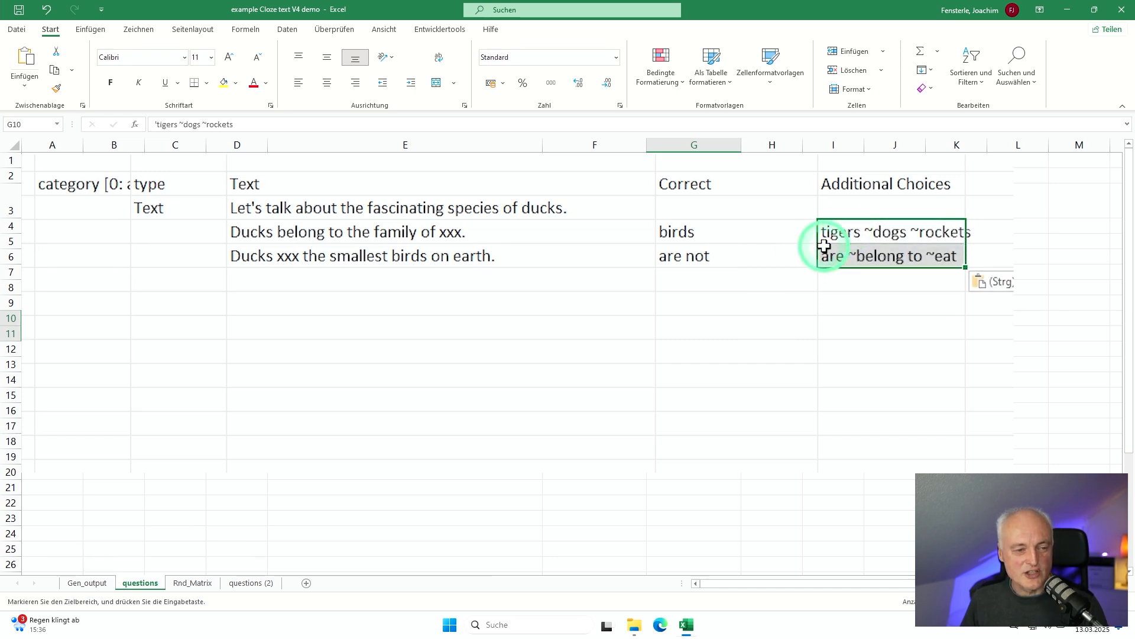
pyautogui.click(163, 278)
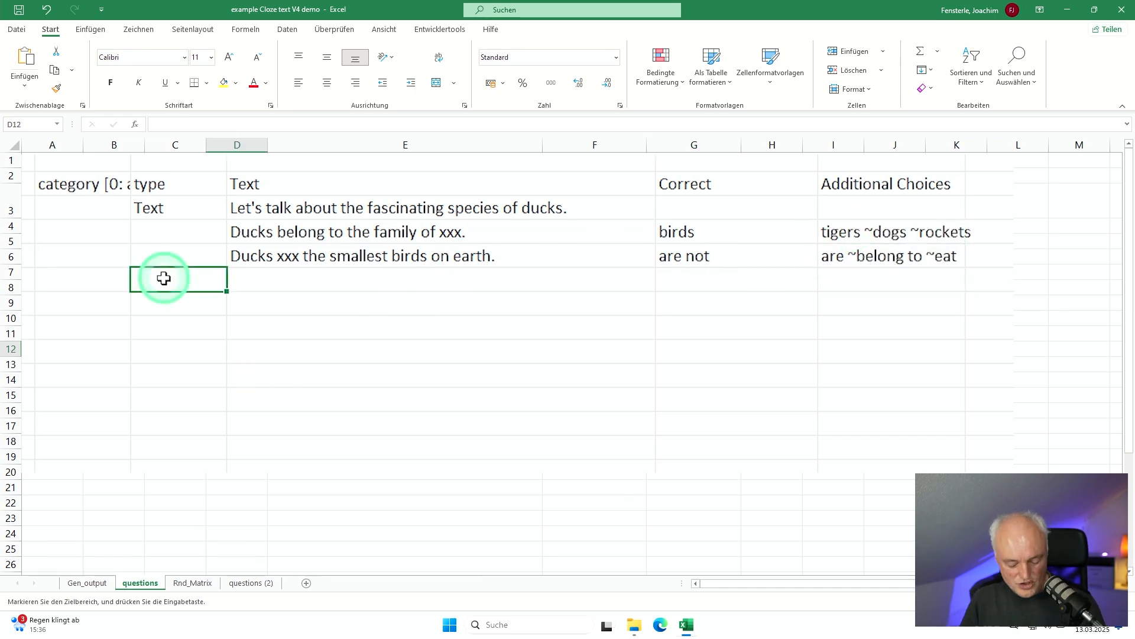
pyautogui.hotkey('ctrl', 'v')
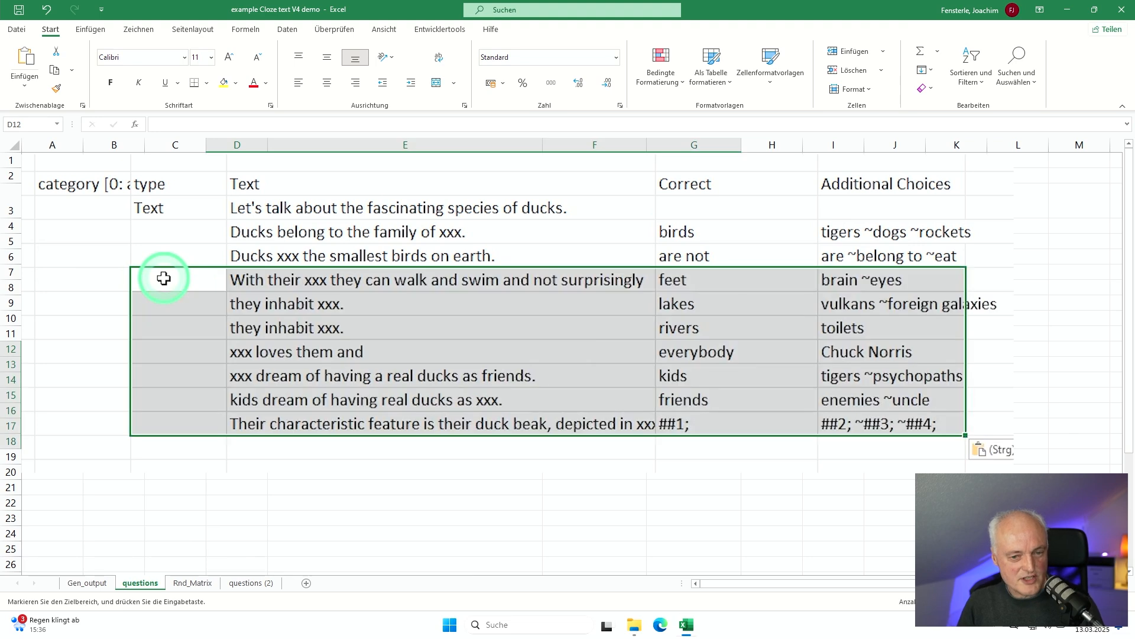
pyautogui.click(231, 319)
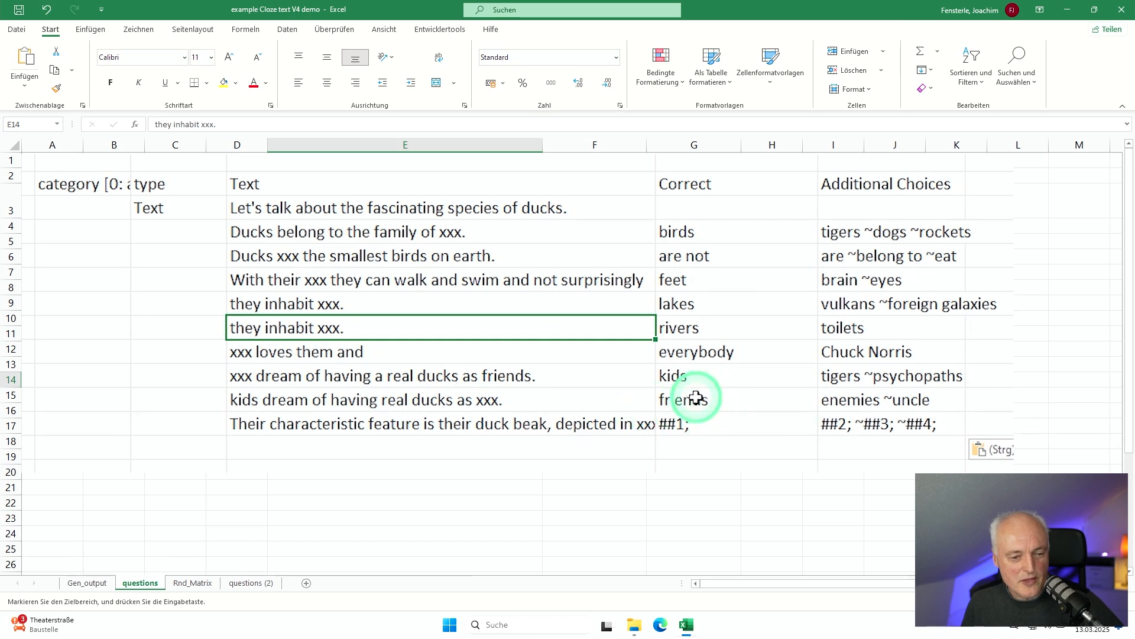
# Step: Enter the closing line "When will you house a duck?" in cell E19 and set its type to "Text" in D19
pyautogui.click(444, 447)
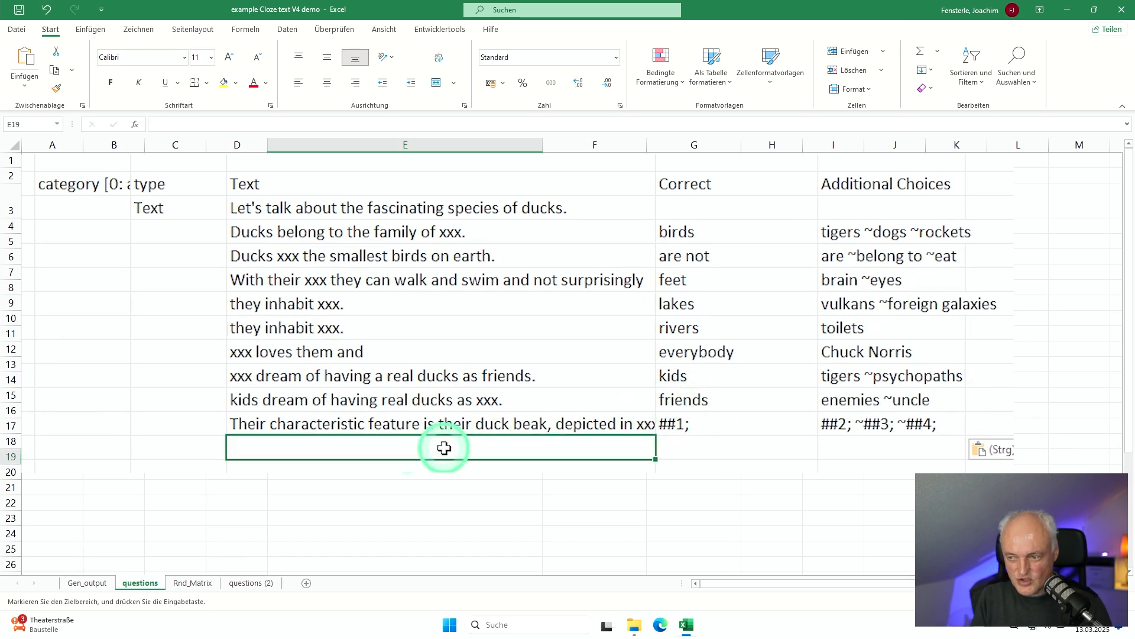
pyautogui.write('Whe')
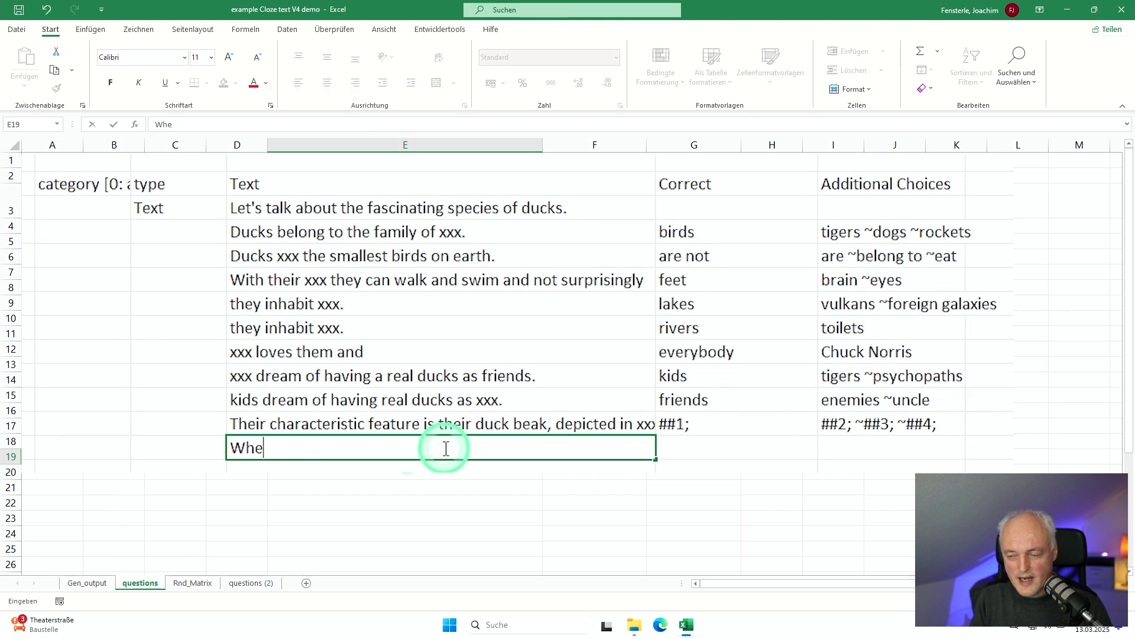
pyautogui.write('n will you ho')
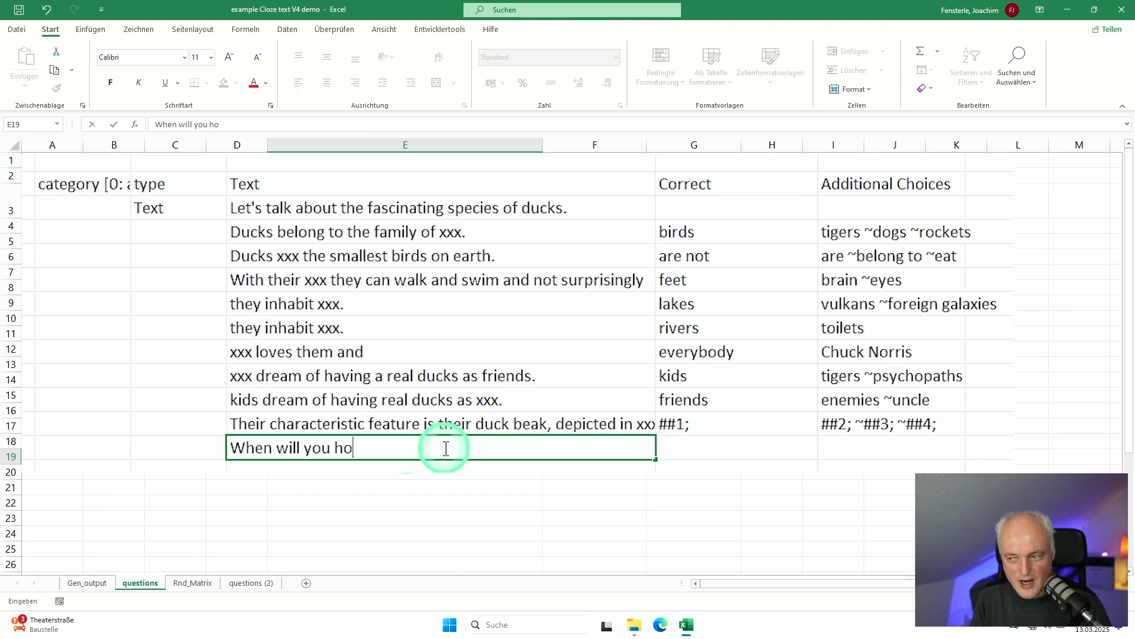
pyautogui.write('use a duck?')
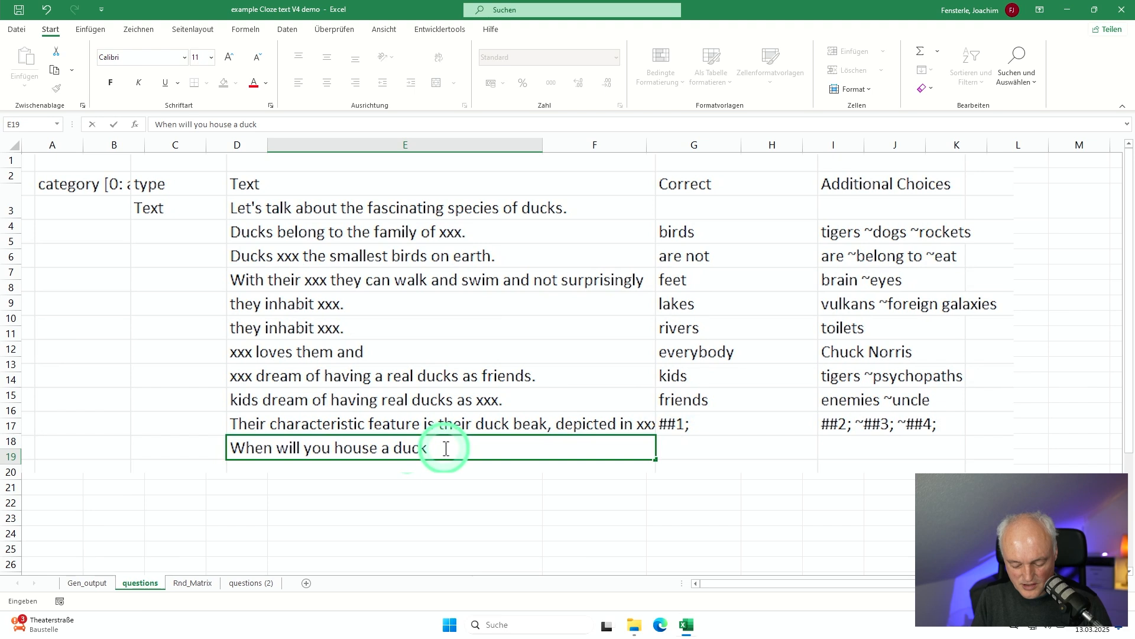
pyautogui.press('Return')
pyautogui.press('Up')
pyautogui.press('Left')
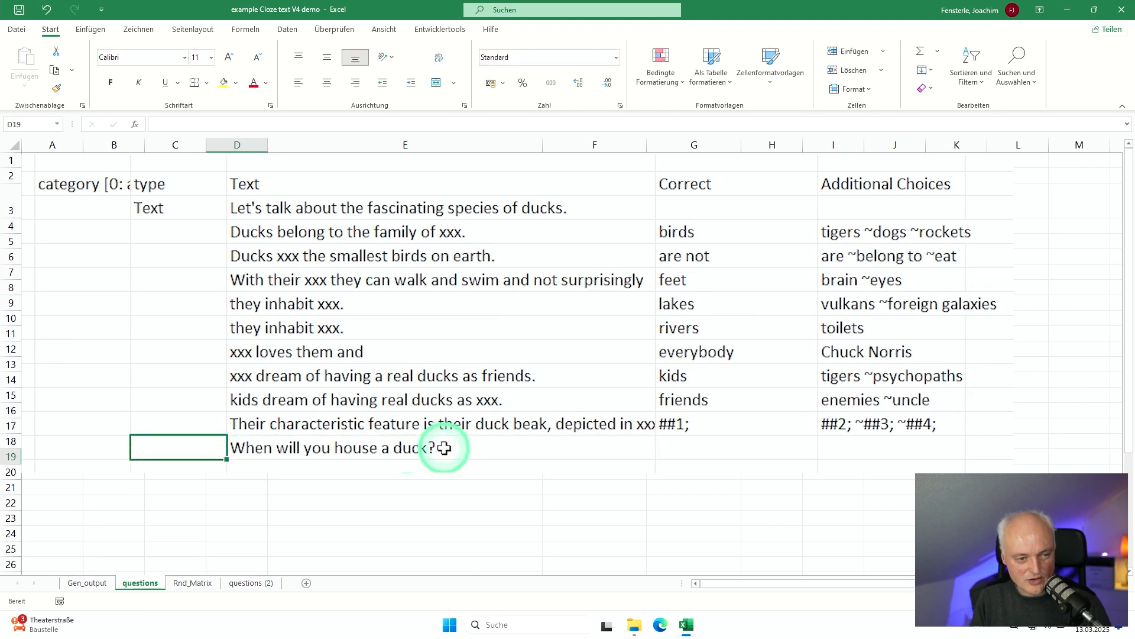
pyautogui.write('Text')
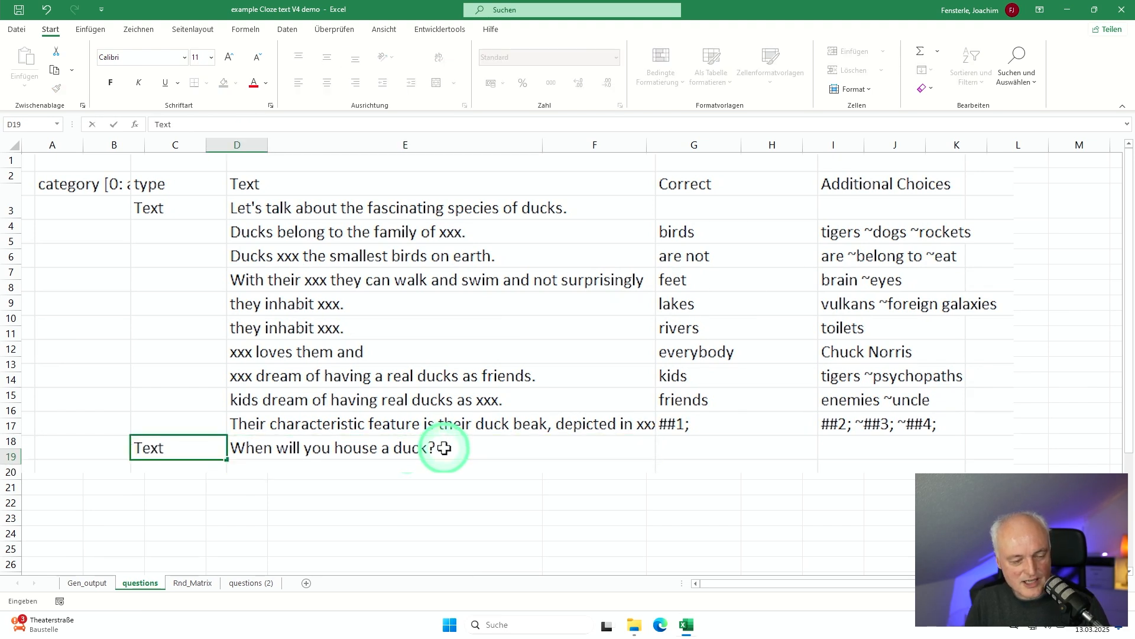
pyautogui.press('Up')
# Step: Set the category of the opening text row to 0 in cell C9
pyautogui.press('Left')
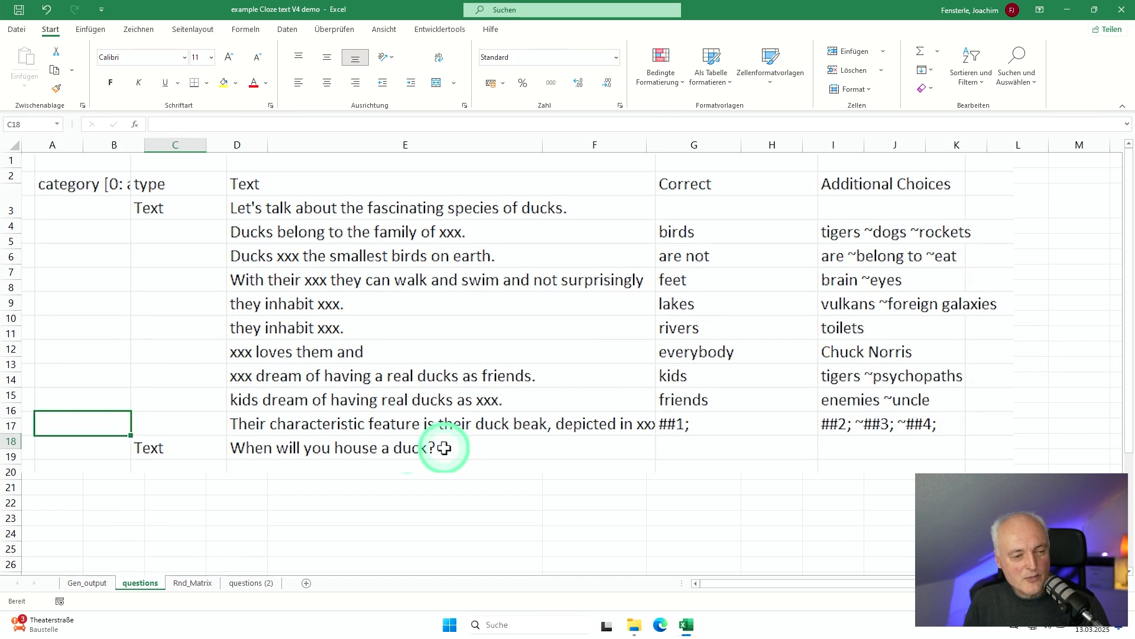
pyautogui.press('Up')
pyautogui.press('Up')
pyautogui.press('Up')
pyautogui.press('Up')
pyautogui.press('Up')
pyautogui.press('Up')
pyautogui.press('Up')
pyautogui.press('Up')
pyautogui.press('Up')
pyautogui.press('Up')
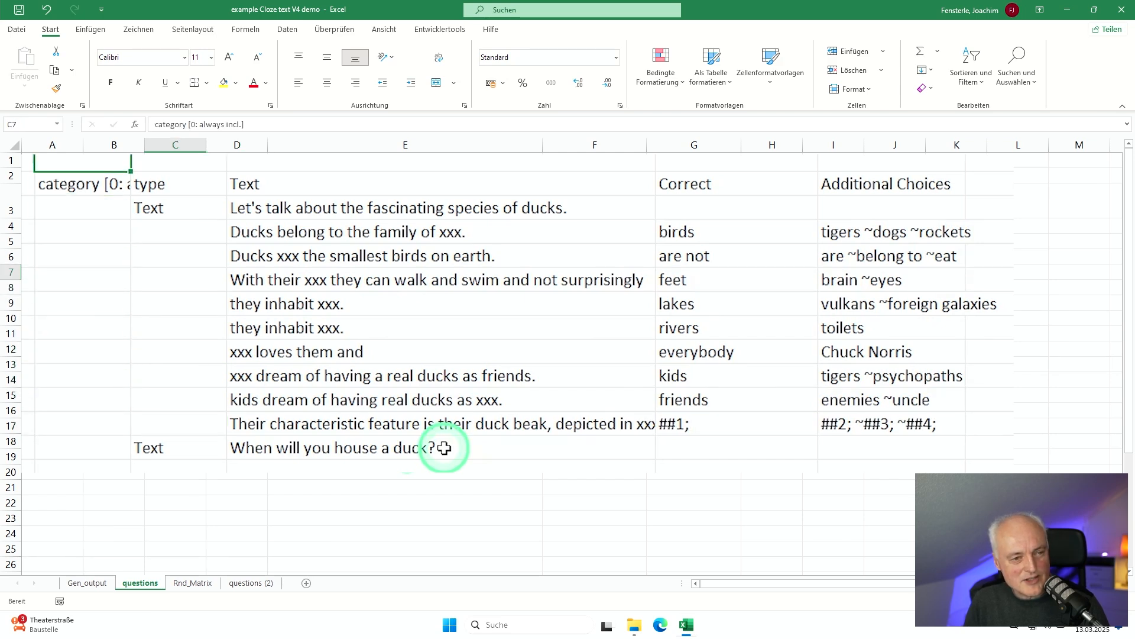
pyautogui.write('0')
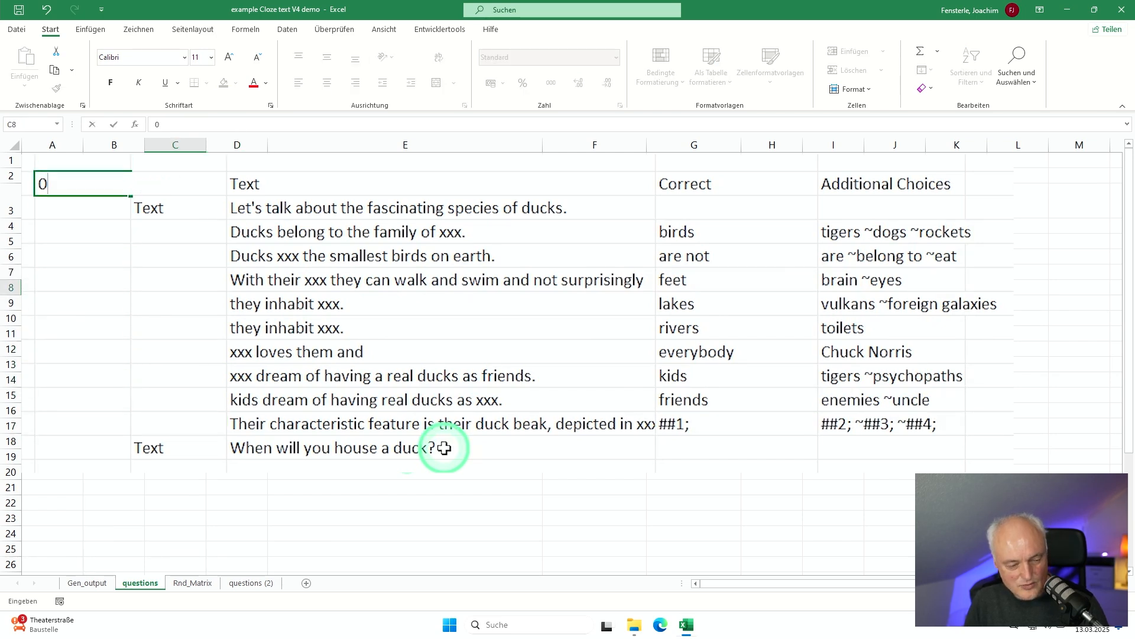
pyautogui.press('Escape')
pyautogui.press('Down')
pyautogui.write('0')
# Step: Set the category of the closing text row to 0 in cell C19
pyautogui.press('Down')
pyautogui.press('Down')
pyautogui.press('Down')
pyautogui.press('Down')
pyautogui.press('Down')
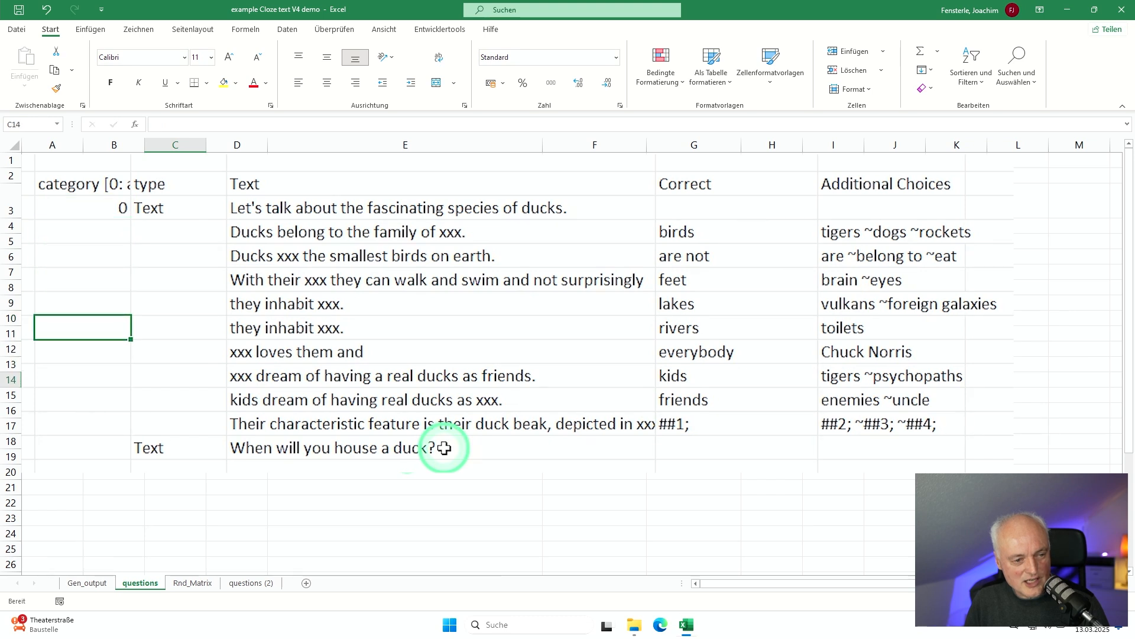
pyautogui.press('Down')
pyautogui.press('Down')
pyautogui.press('Down')
pyautogui.press('Down')
pyautogui.press('Down')
pyautogui.write('0')
pyautogui.press('Up')
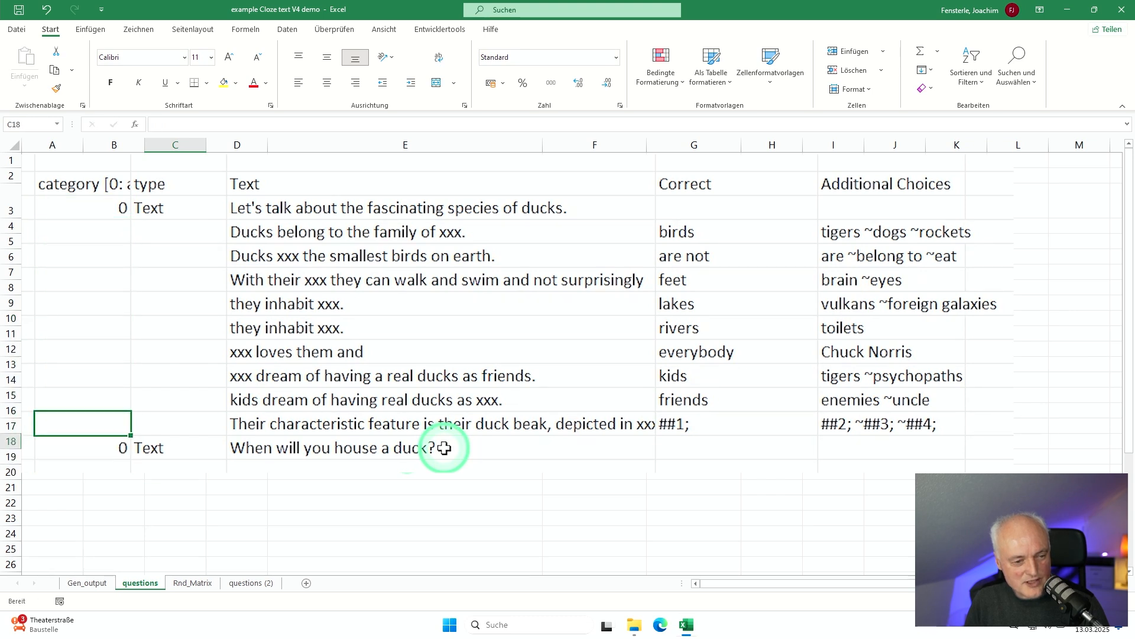
# Step: Assign category 1 to the two sentences in rows 10 and 11, and category 0 to the feet sentence in row 12
pyautogui.press('Up')
pyautogui.press('Up')
pyautogui.press('Up')
pyautogui.press('Up')
pyautogui.press('Up')
pyautogui.press('Up')
pyautogui.press('Up')
pyautogui.press('Up')
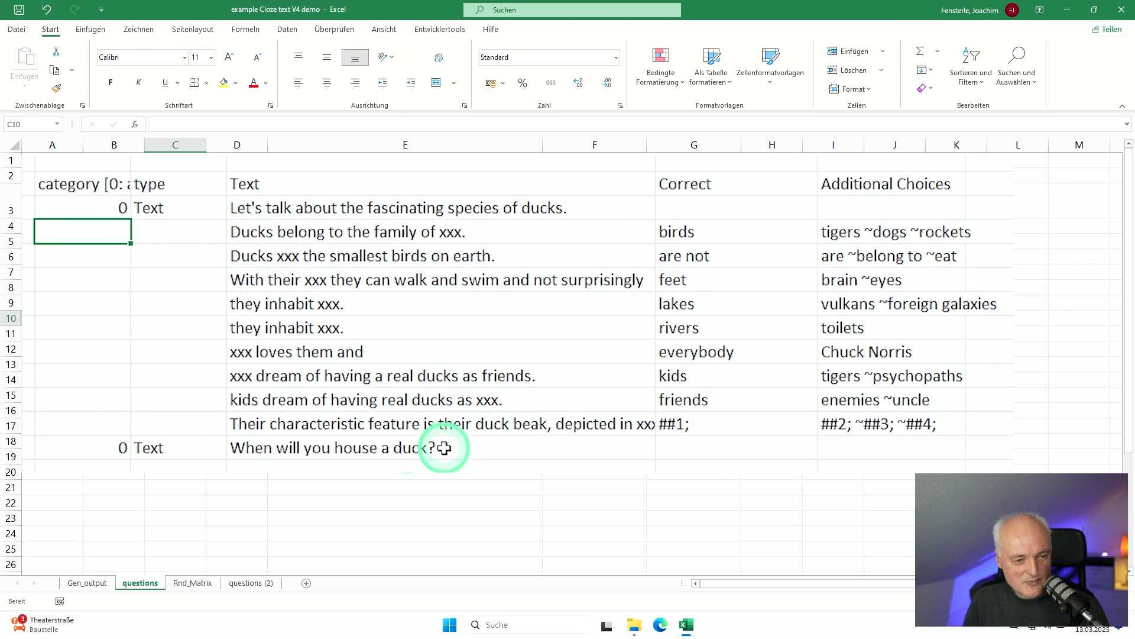
pyautogui.write('1')
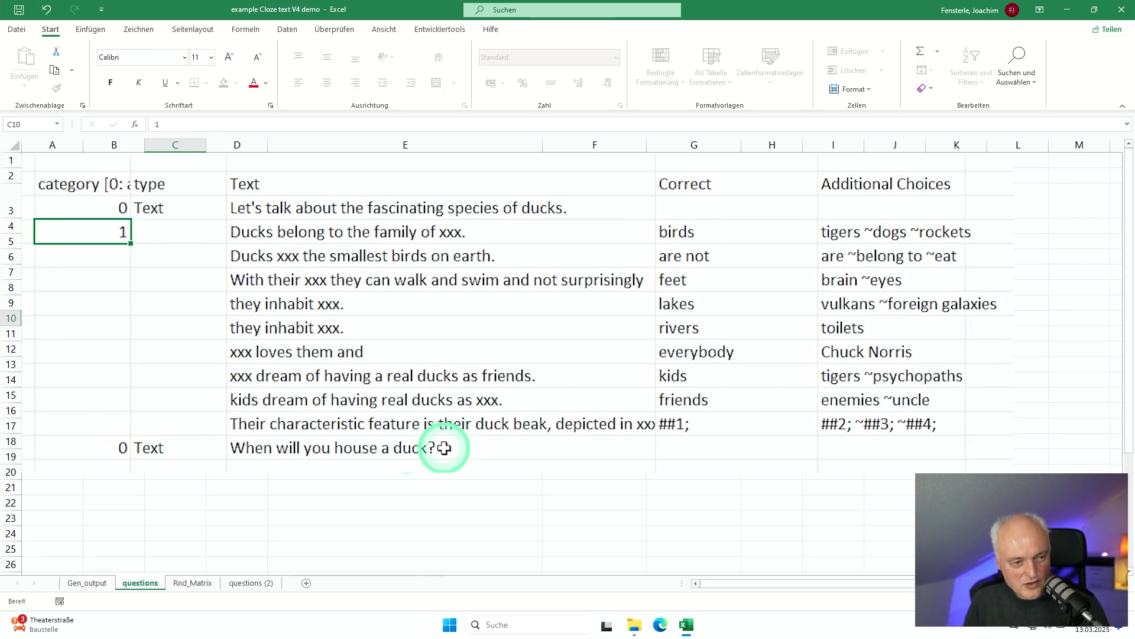
pyautogui.press('Return')
pyautogui.write('1')
pyautogui.press('Return')
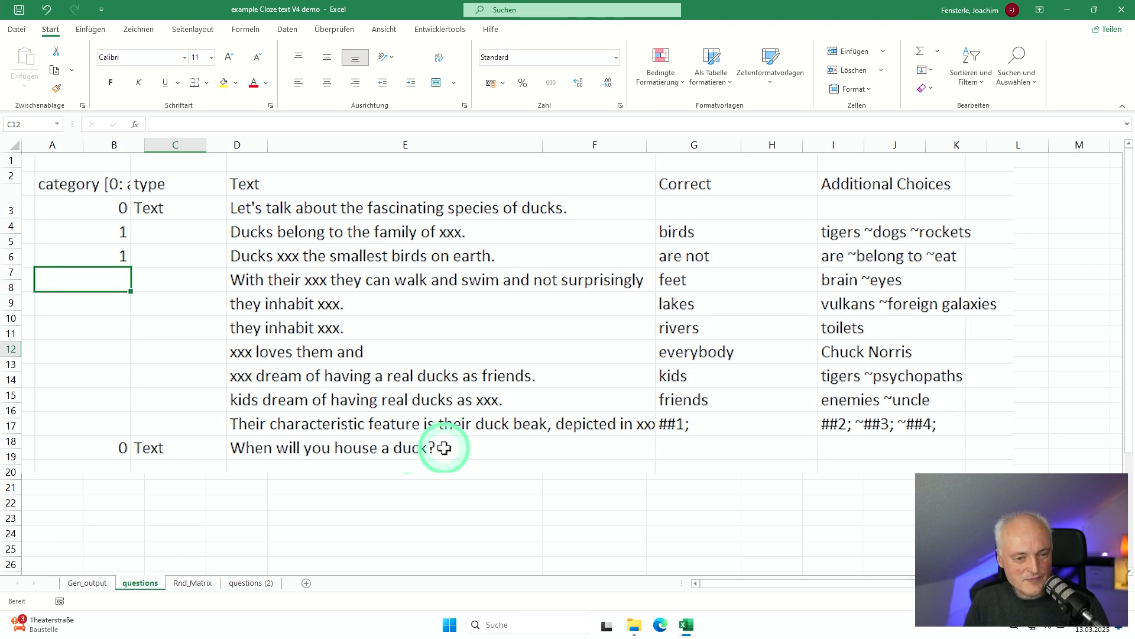
pyautogui.write('0')
pyautogui.press('Return')
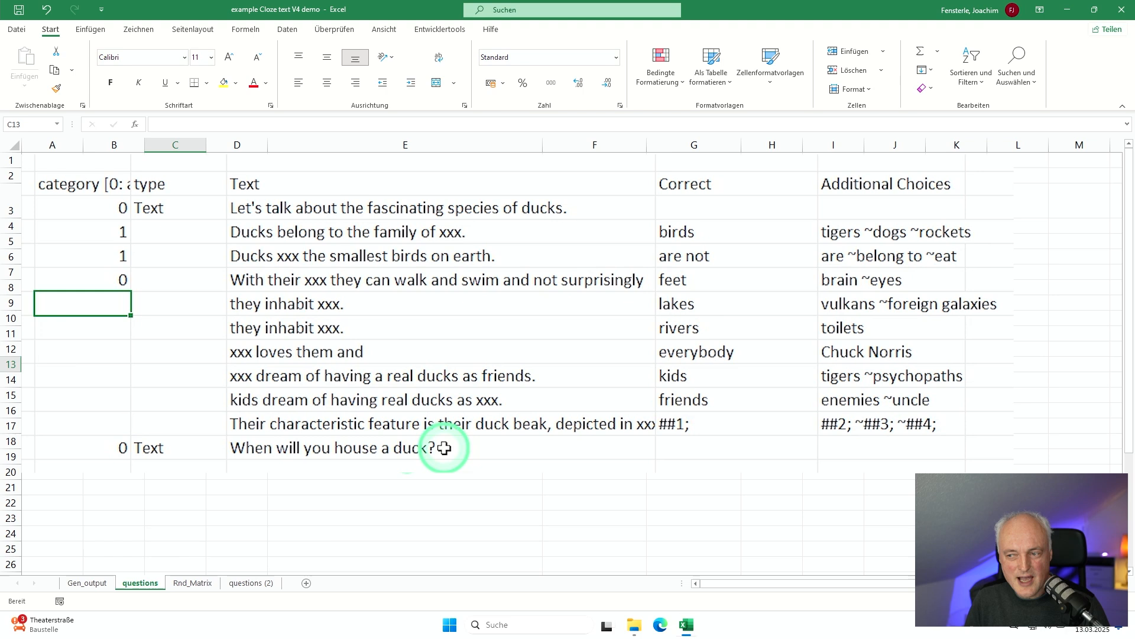
# Step: Assign category 2 to both "they inhabit xxx." rows and category 0 to the "xxx loves them and" row
pyautogui.write('2')
pyautogui.press('Return')
pyautogui.write('2')
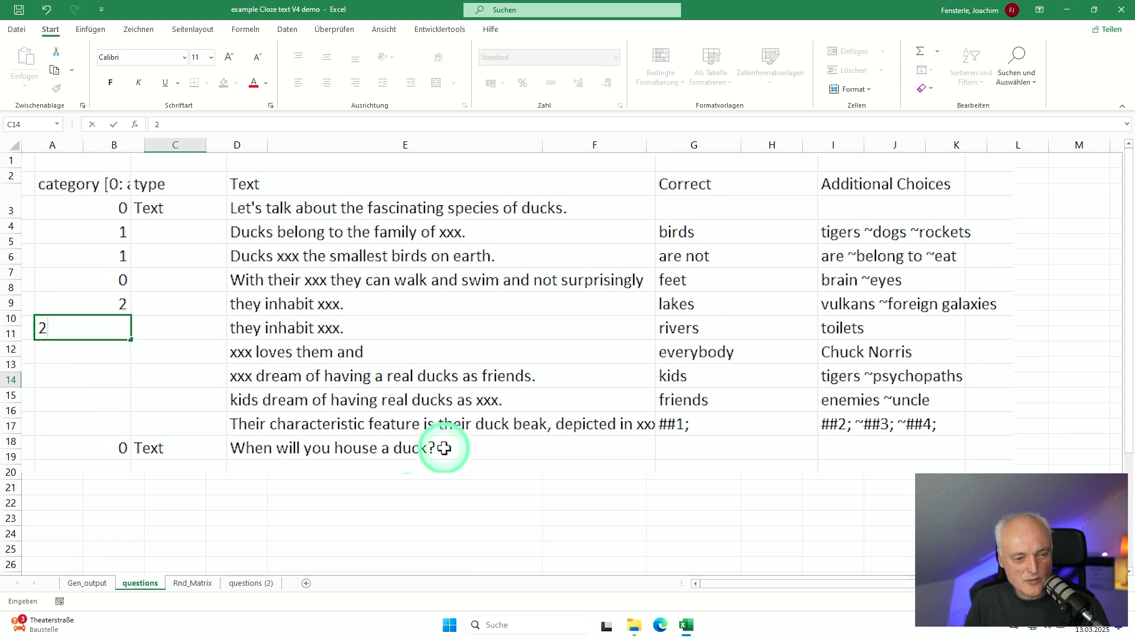
pyautogui.press('Return')
pyautogui.write('0')
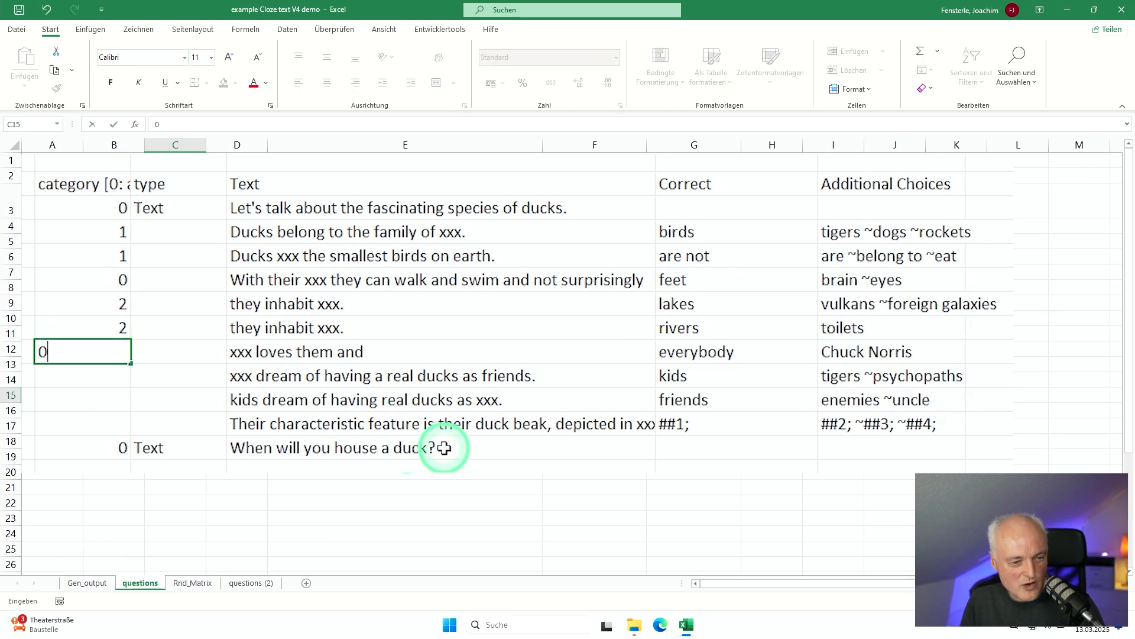
pyautogui.press('Return')
# Step: Assign category 3 to the two sentences about kids in C16 and C17, and category 0 to the duck beak sentence in C18
pyautogui.write('3')
pyautogui.press('Return')
pyautogui.write('3')
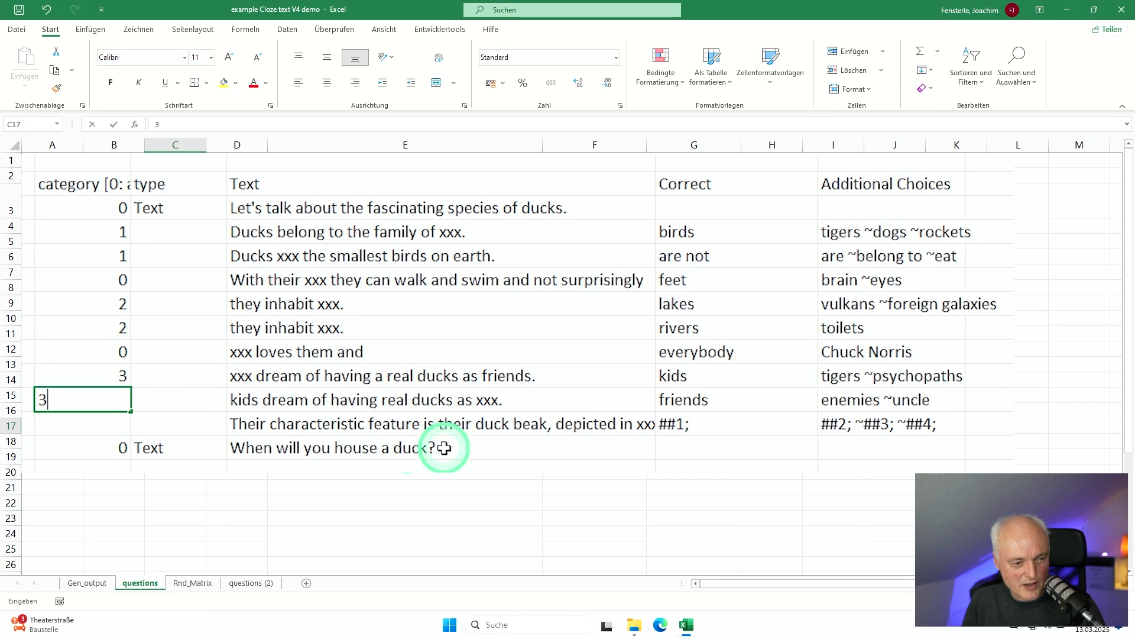
pyautogui.press('Return')
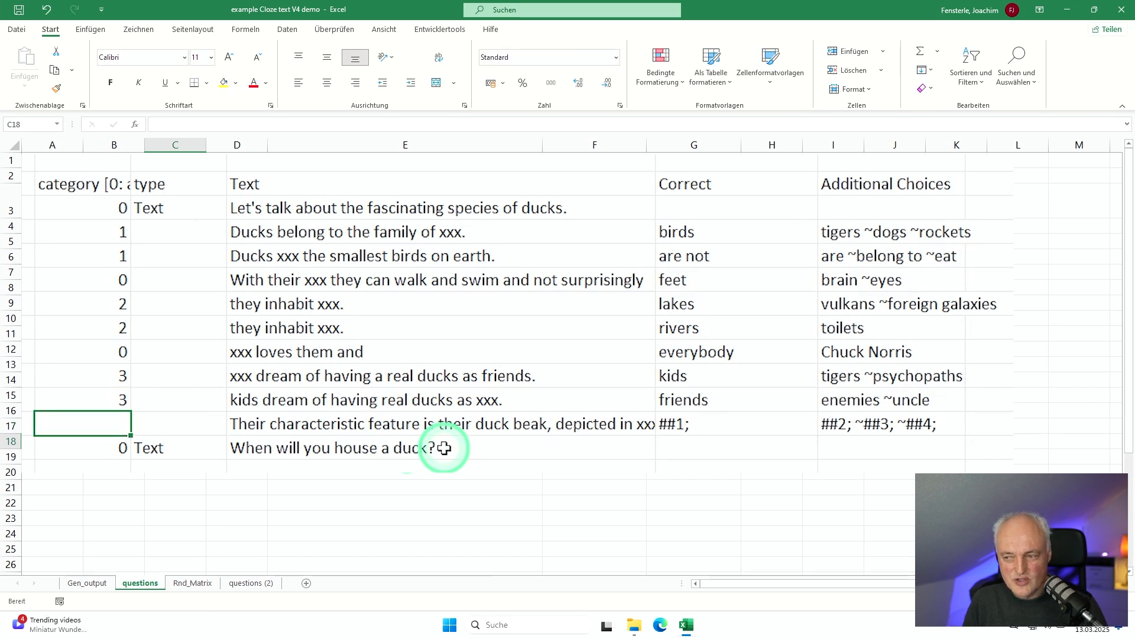
pyautogui.press('Escape')
pyautogui.press('Up')
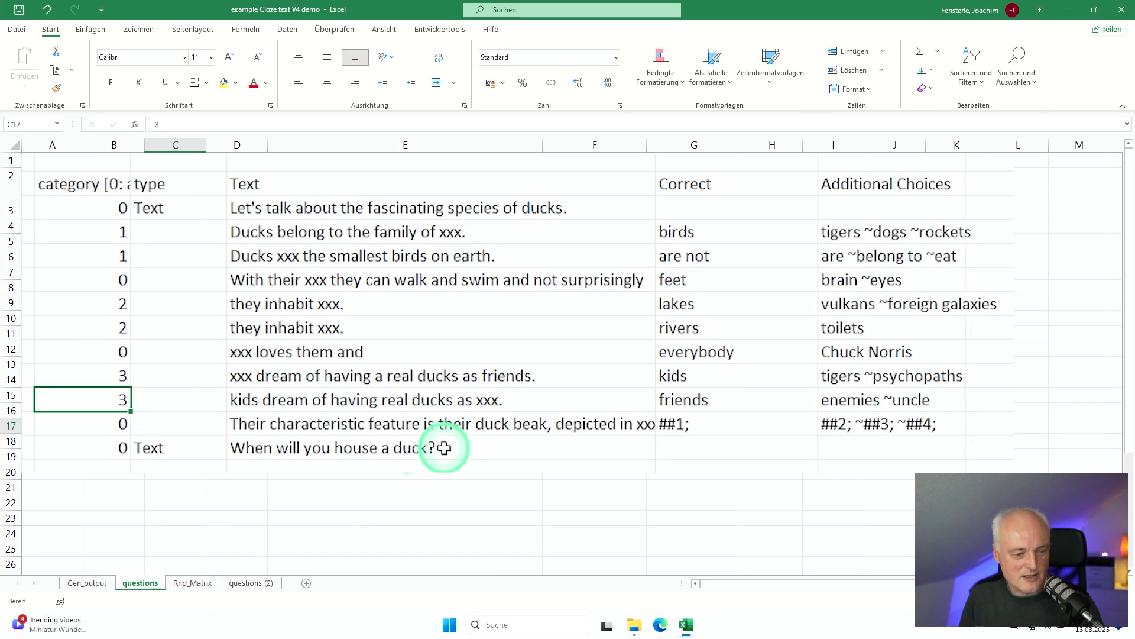
pyautogui.press('Down')
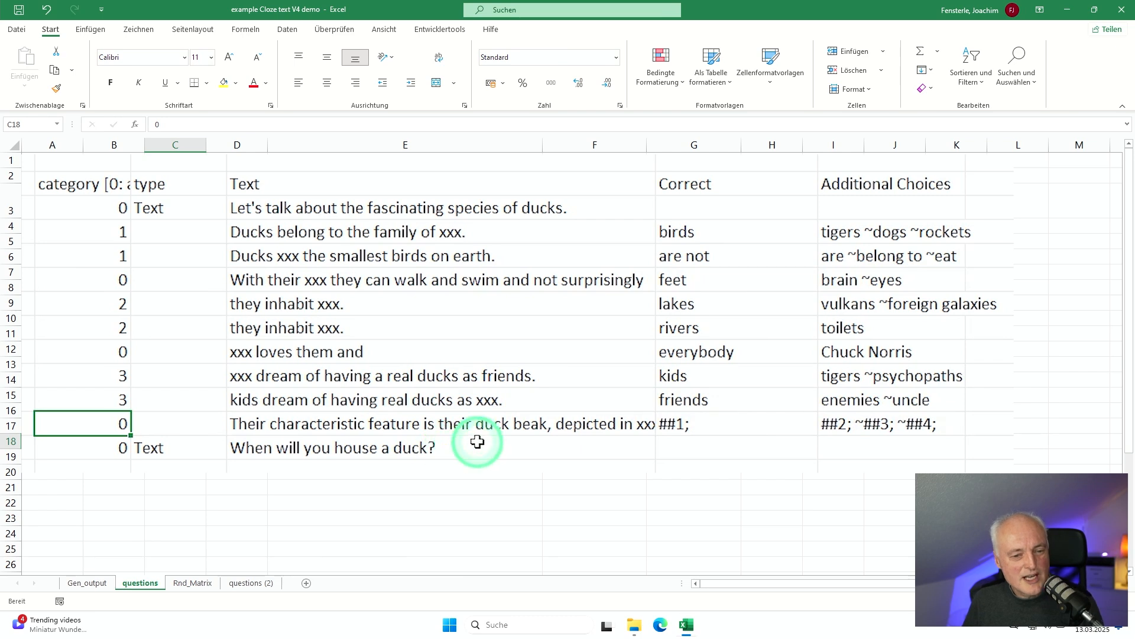
# Step: Compare the duck beak sentence's ## placeholders on the questions sheet with the substitute values on the Rnd_Matrix sheet
pyautogui.click(379, 430)
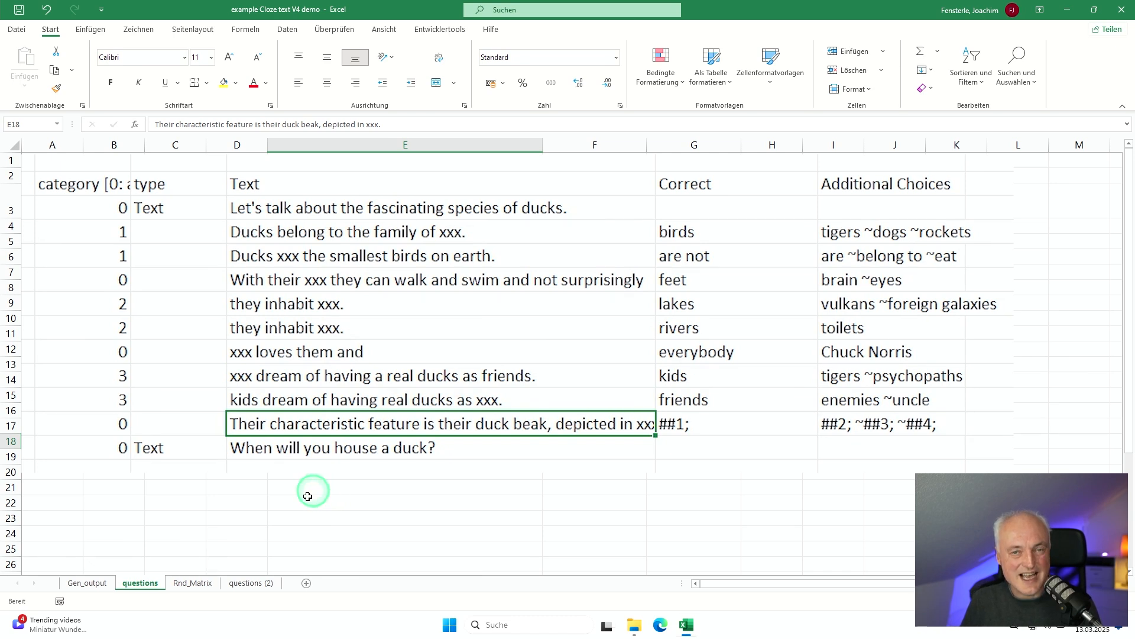
pyautogui.click(199, 582)
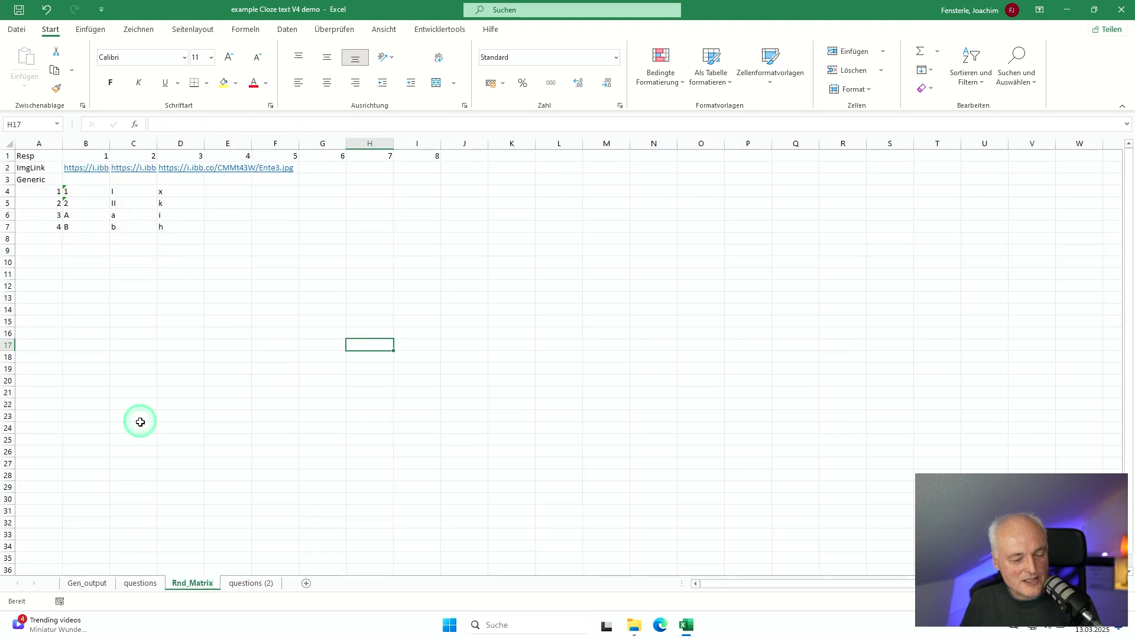
pyautogui.click(140, 584)
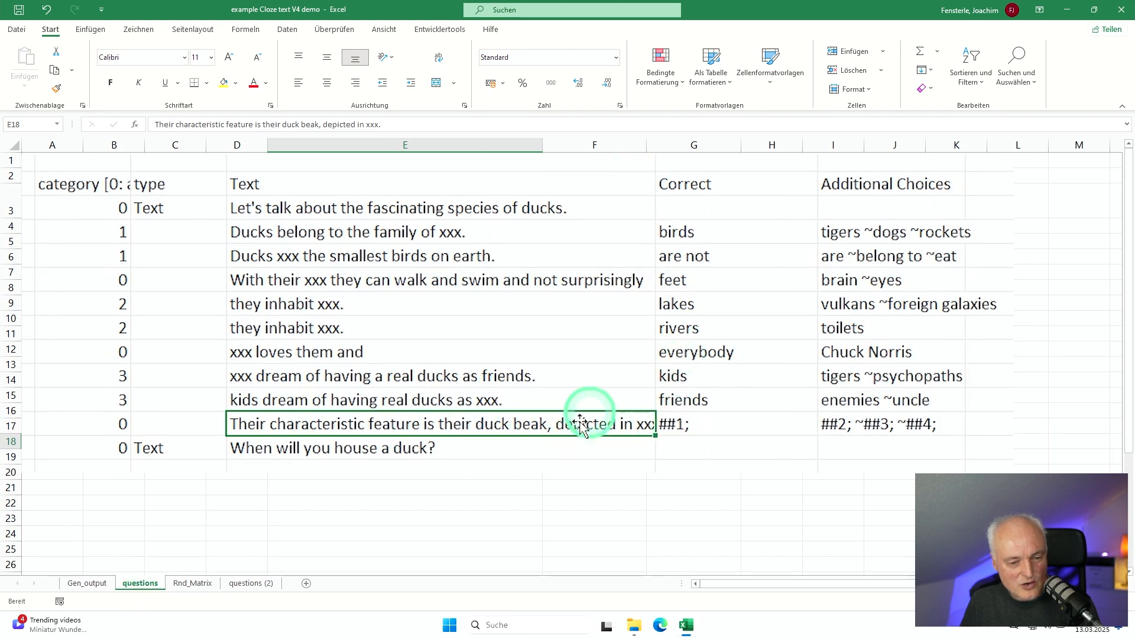
pyautogui.click(202, 583)
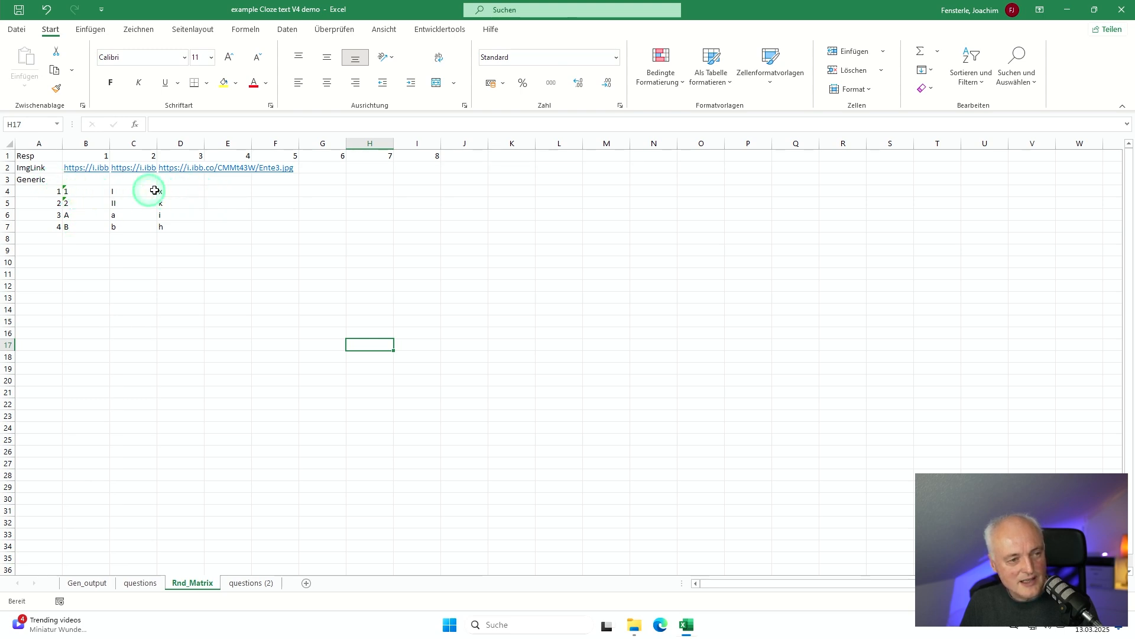
pyautogui.click(140, 583)
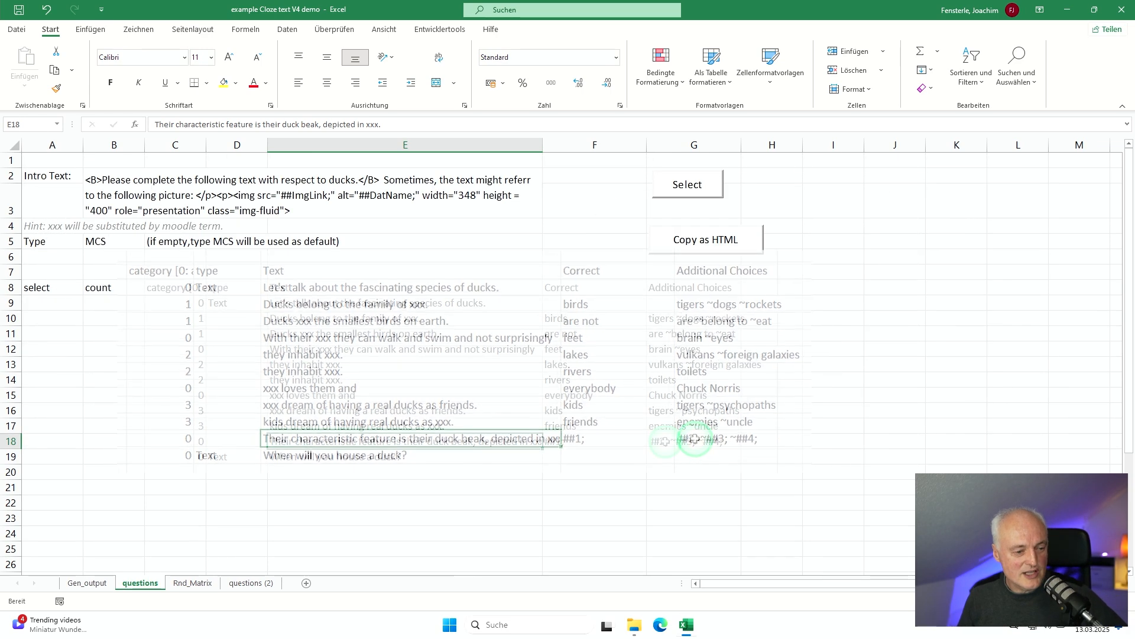
# Step: Set the number of questions to 1 in cell B12 of the Gen_output sheet
pyautogui.click(89, 583)
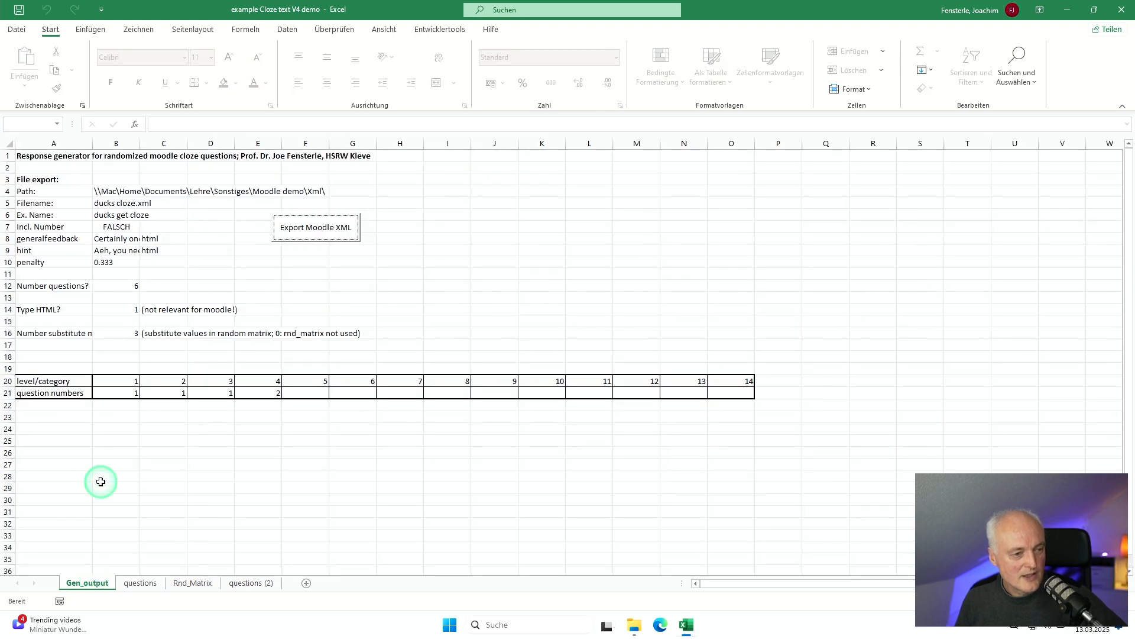
pyautogui.click(121, 285)
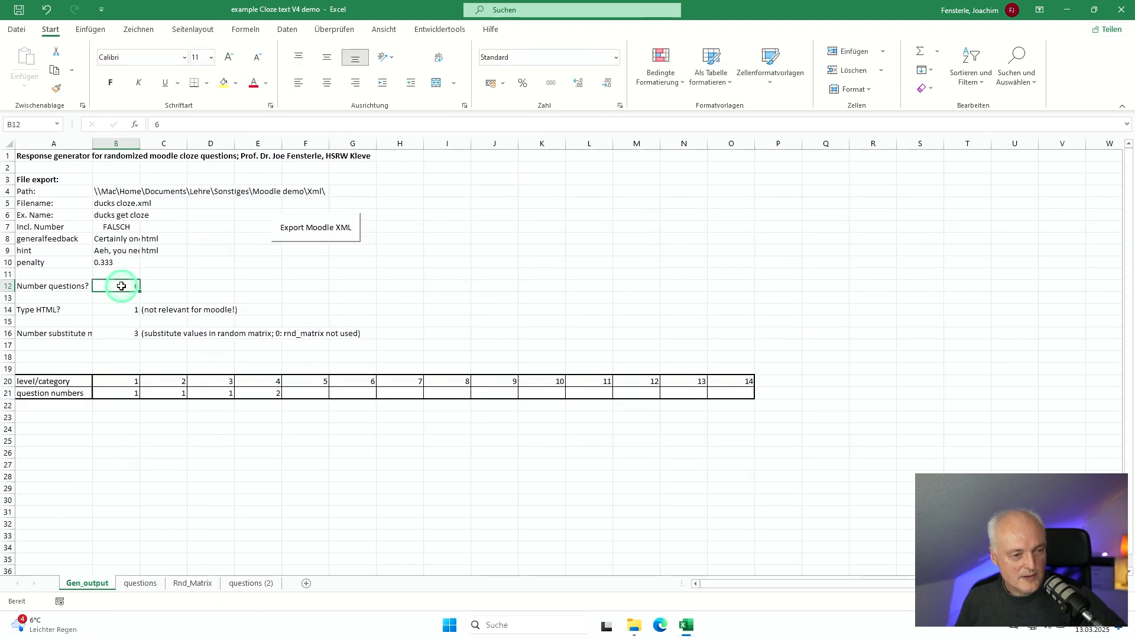
pyautogui.write('1')
pyautogui.press('Return')
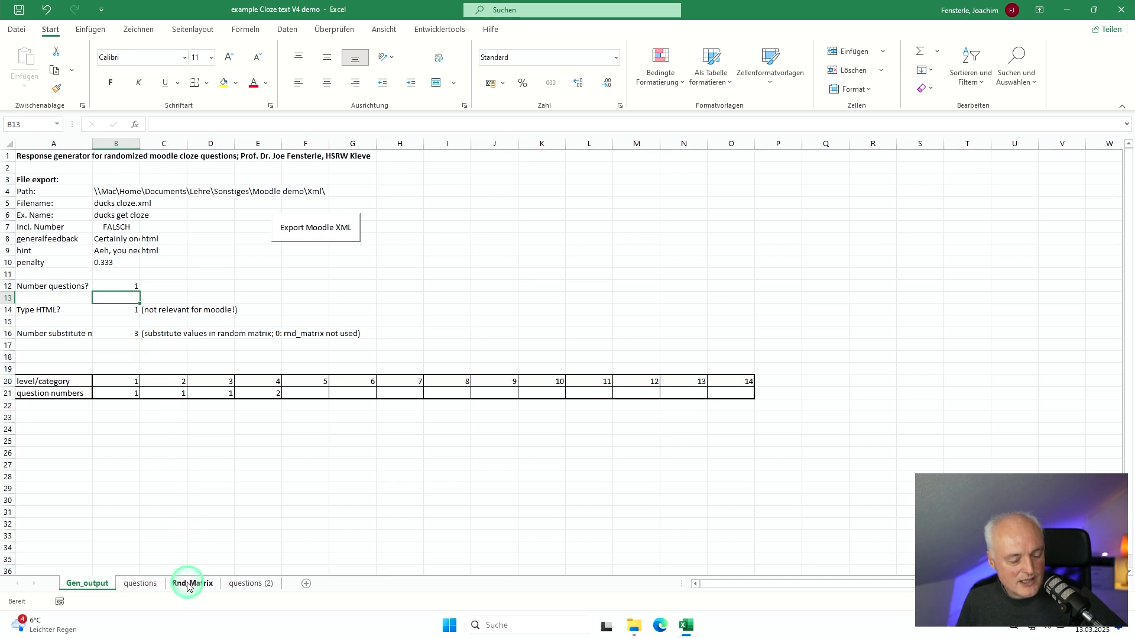
# Step: Check the category 1 rows on the questions sheet and clear the question number for category 4 on the Gen_output sheet
pyautogui.click(140, 583)
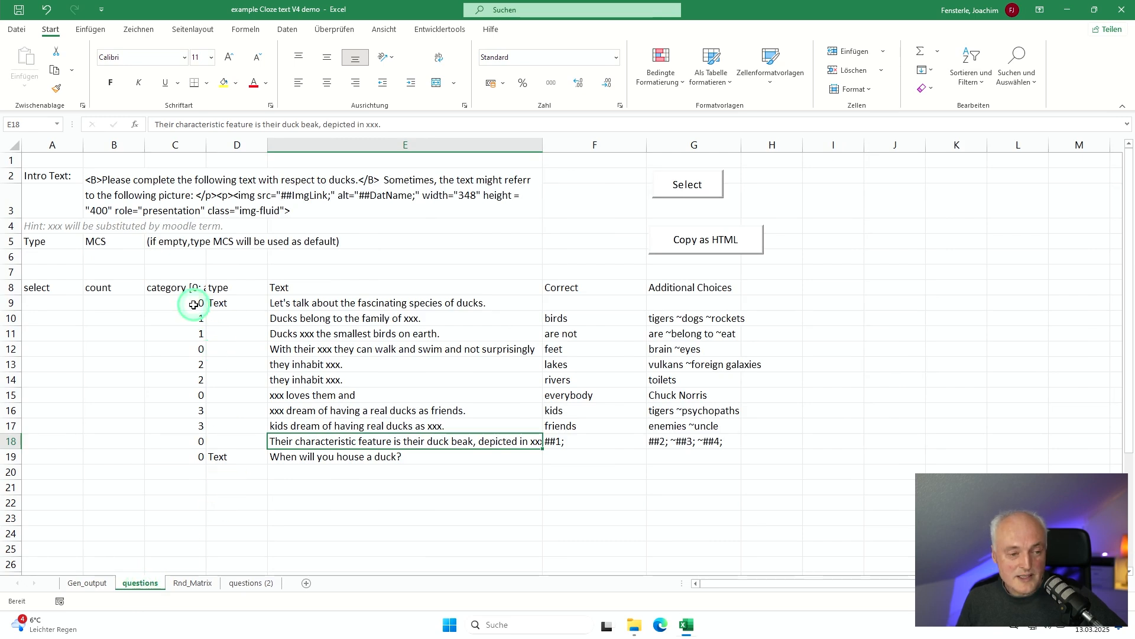
pyautogui.moveTo(190, 313); pyautogui.dragTo(191, 327)
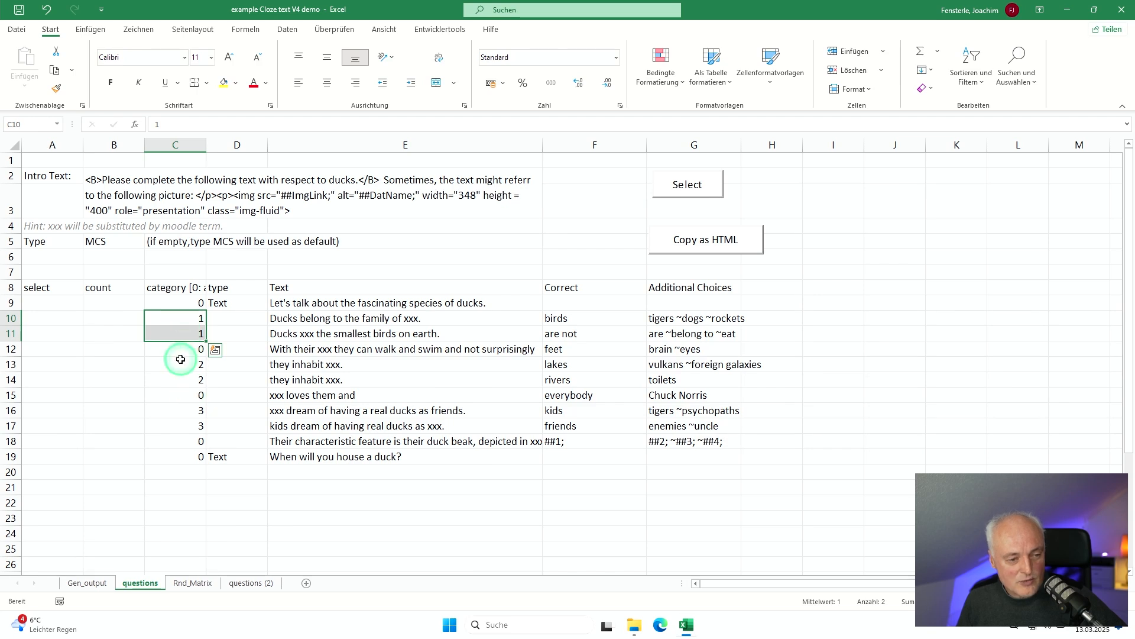
pyautogui.click(96, 584)
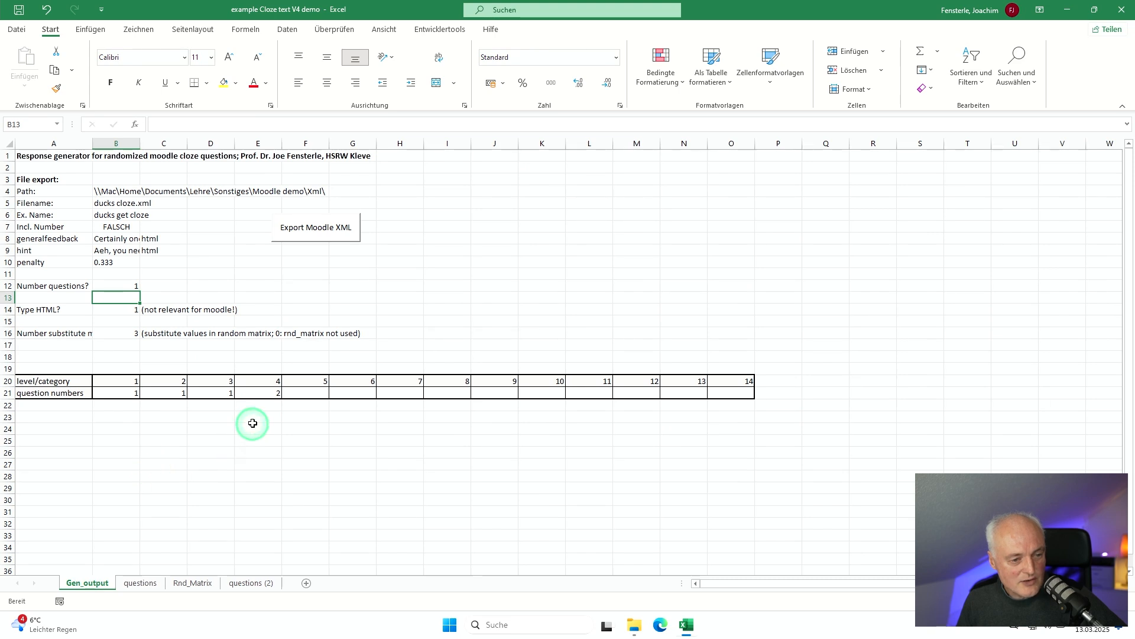
pyautogui.click(261, 392)
pyautogui.write('0')
pyautogui.press('Return')
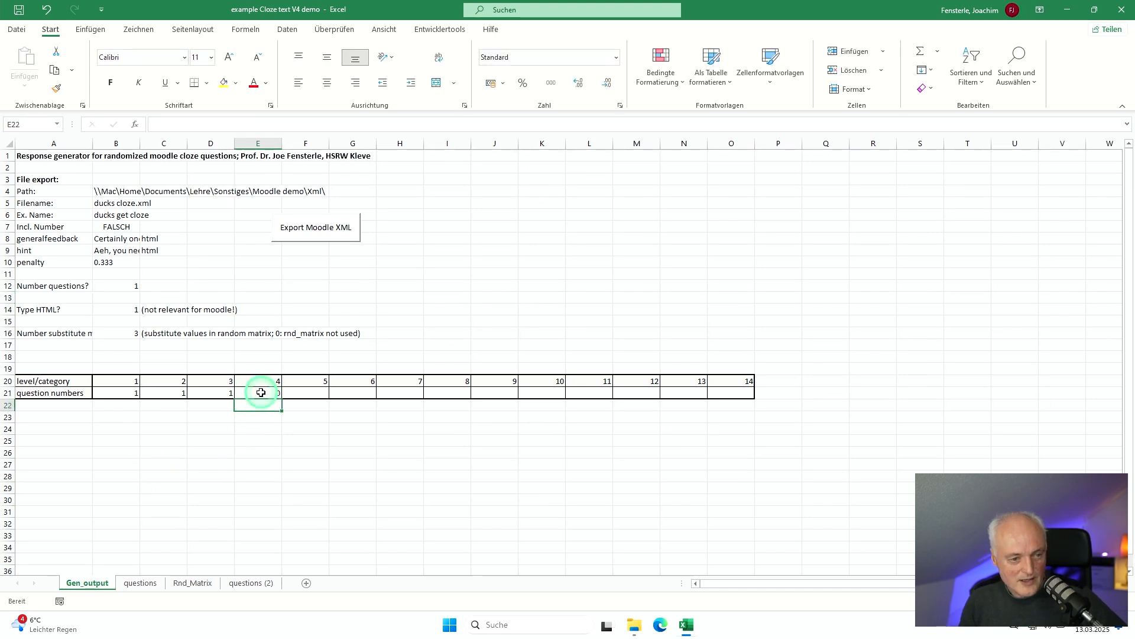
pyautogui.click(261, 392)
pyautogui.press('Up')
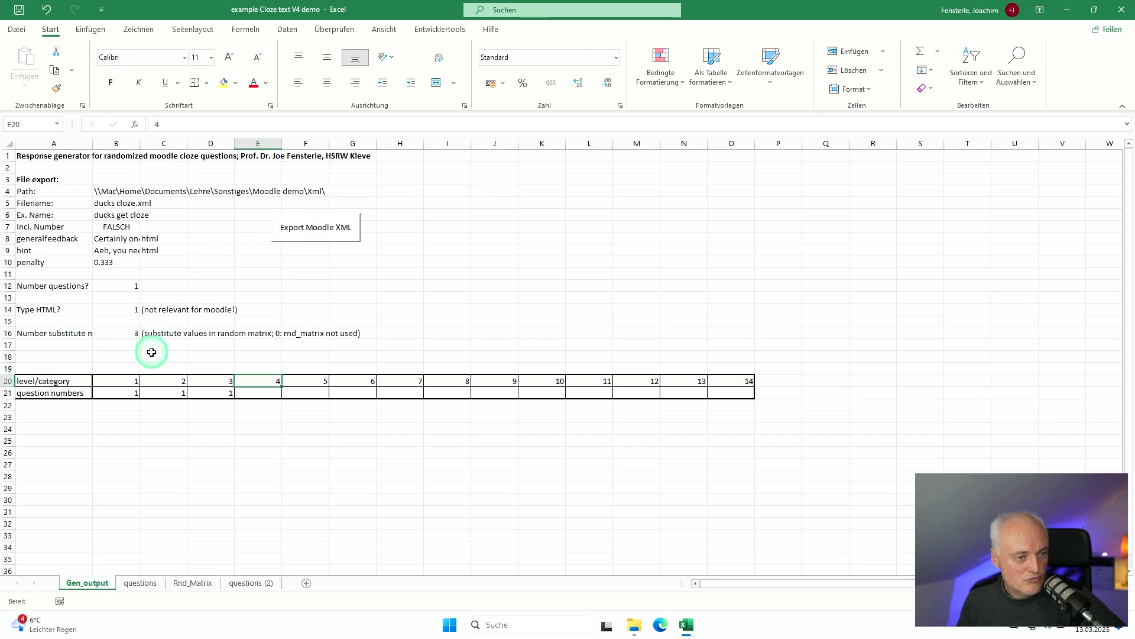
# Step: Export the generated cloze questions as Moodle XML
pyautogui.click(313, 235)
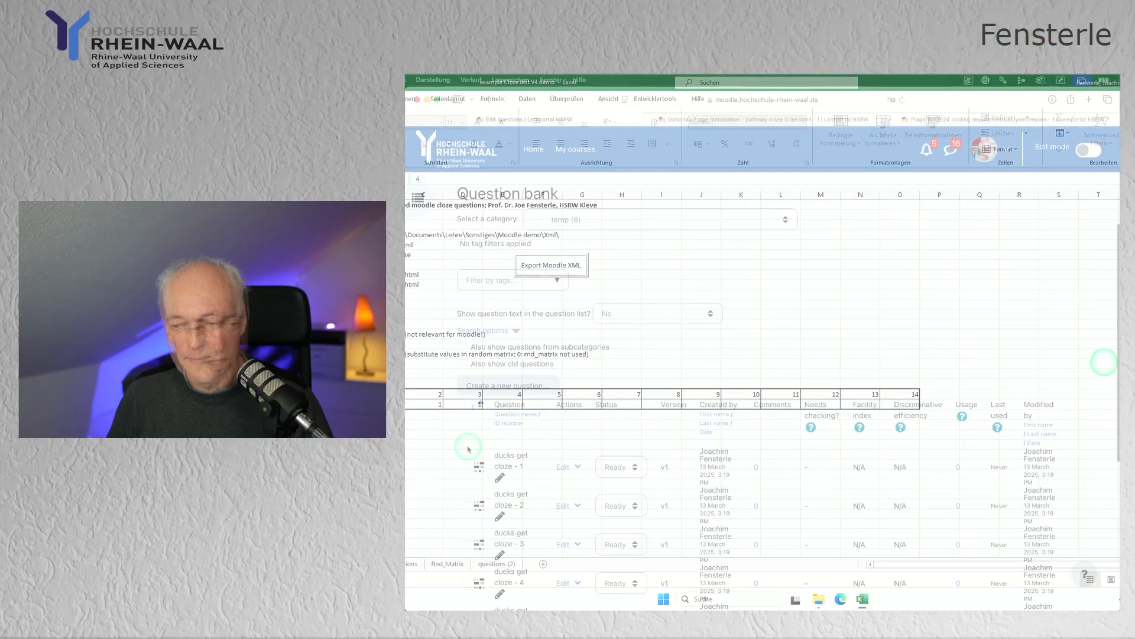
# Step: In the Moodle question bank, delete all existing "ducks get cloze" questions from the temp category
pyautogui.click(466, 443)
pyautogui.scroll(-5, 573, 438)
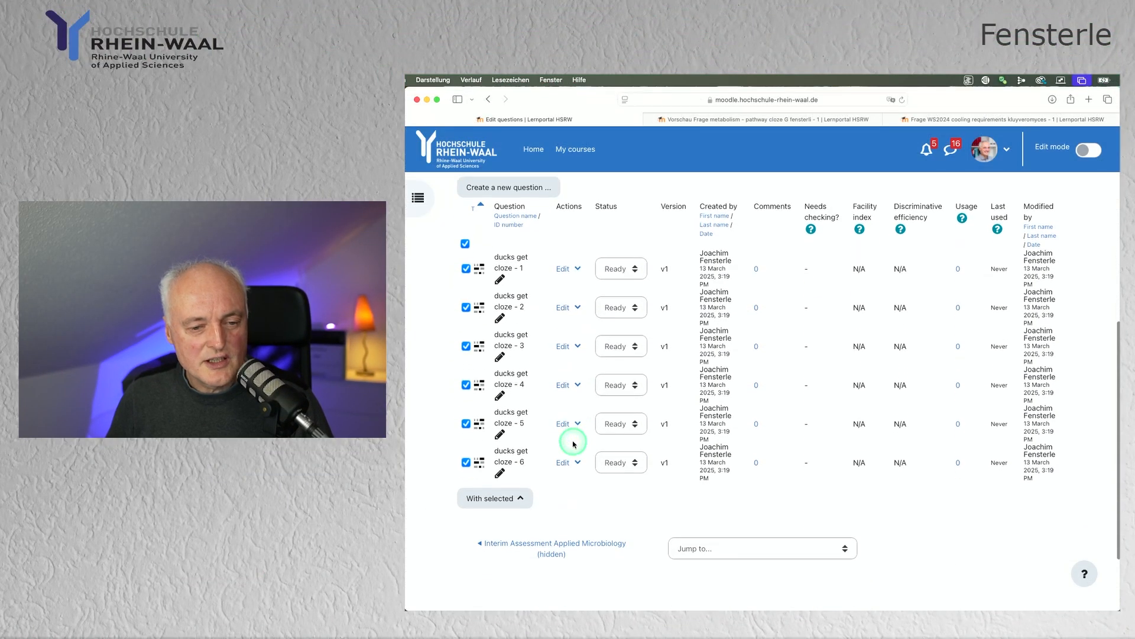
pyautogui.scroll(-1, 573, 444)
pyautogui.click(516, 453)
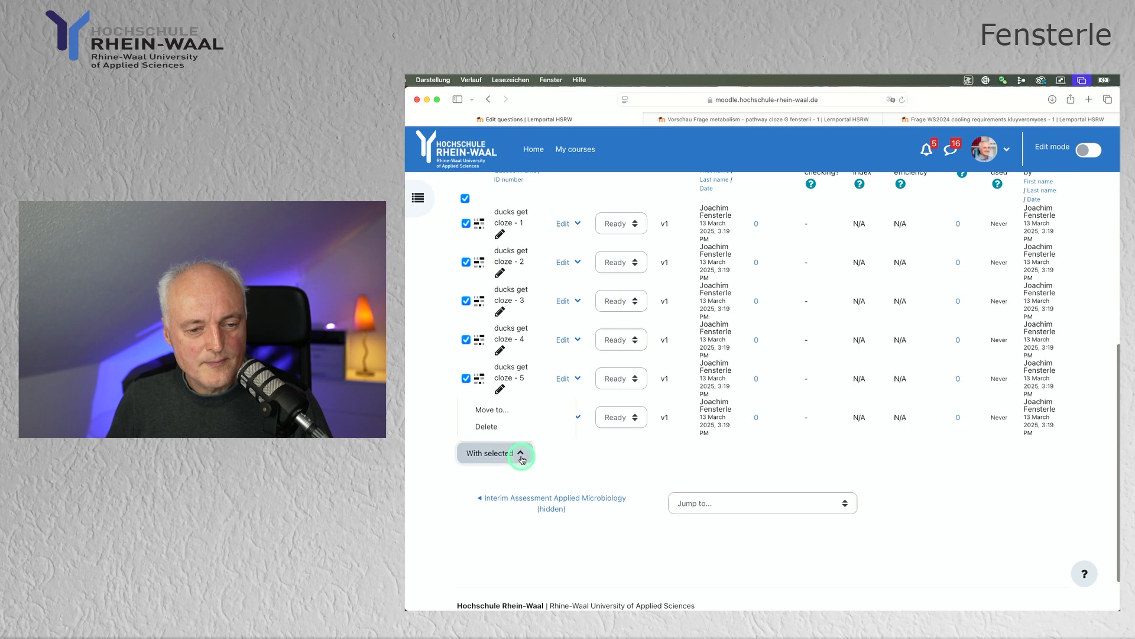
pyautogui.click(499, 426)
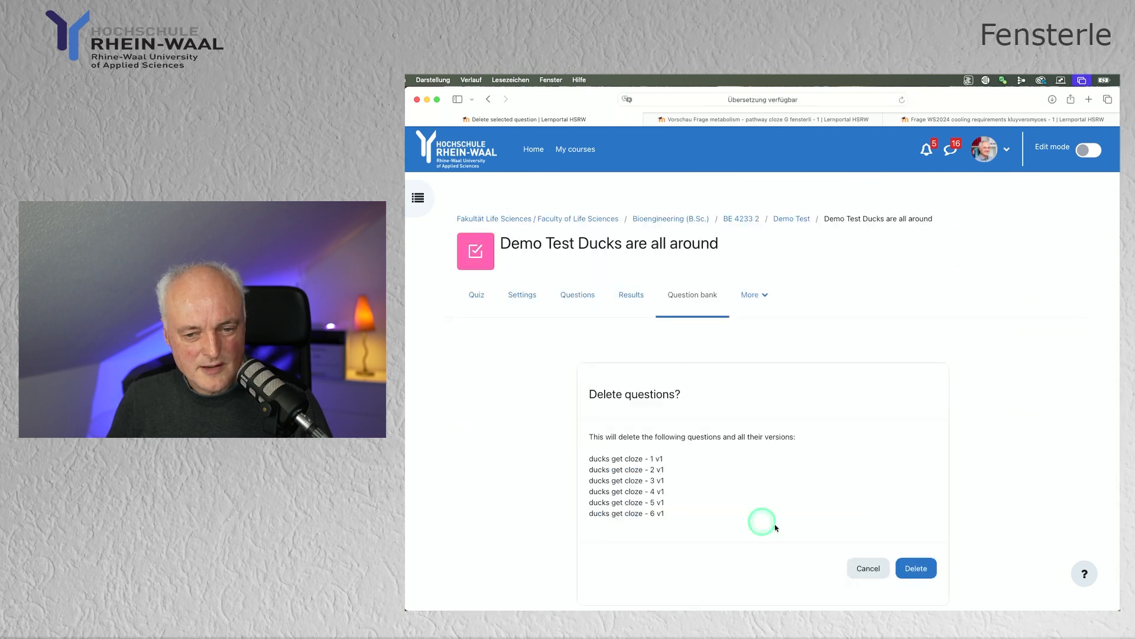
pyautogui.click(915, 569)
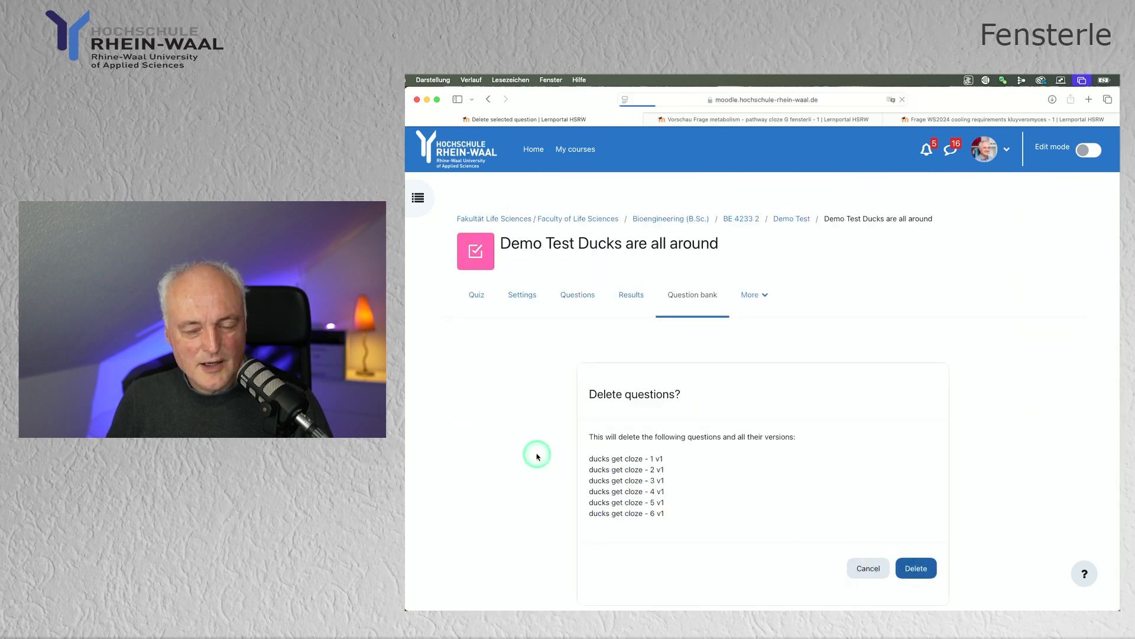
# Step: Open the question import for the temp category and choose Moodle XML format as the file format
pyautogui.scroll(-5, 687, 456)
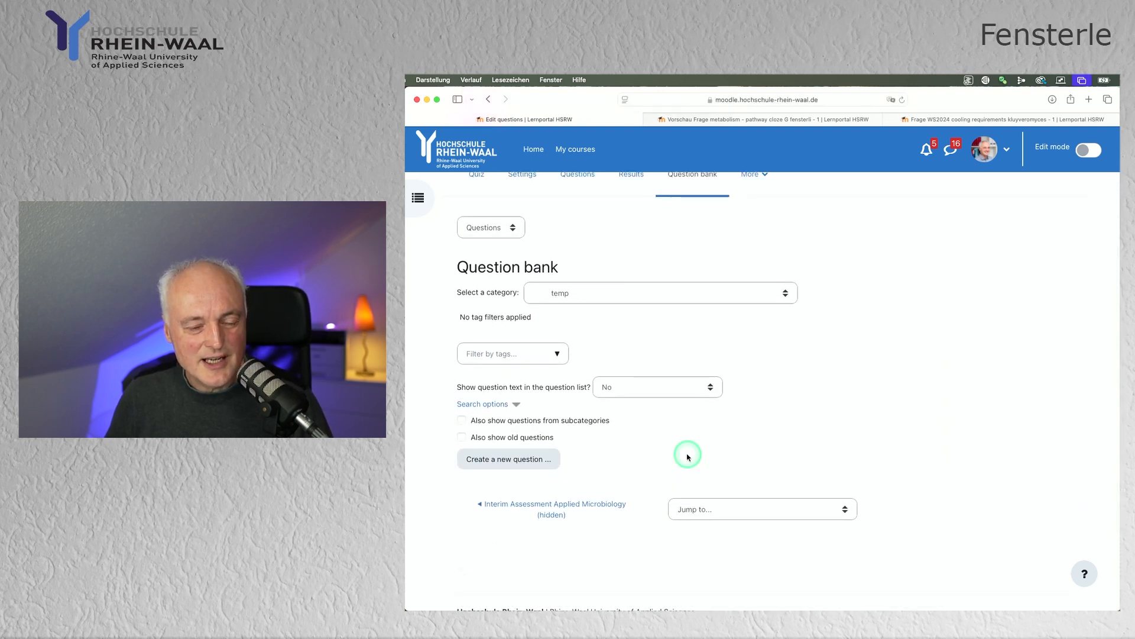
pyautogui.click(513, 230)
pyautogui.click(490, 251)
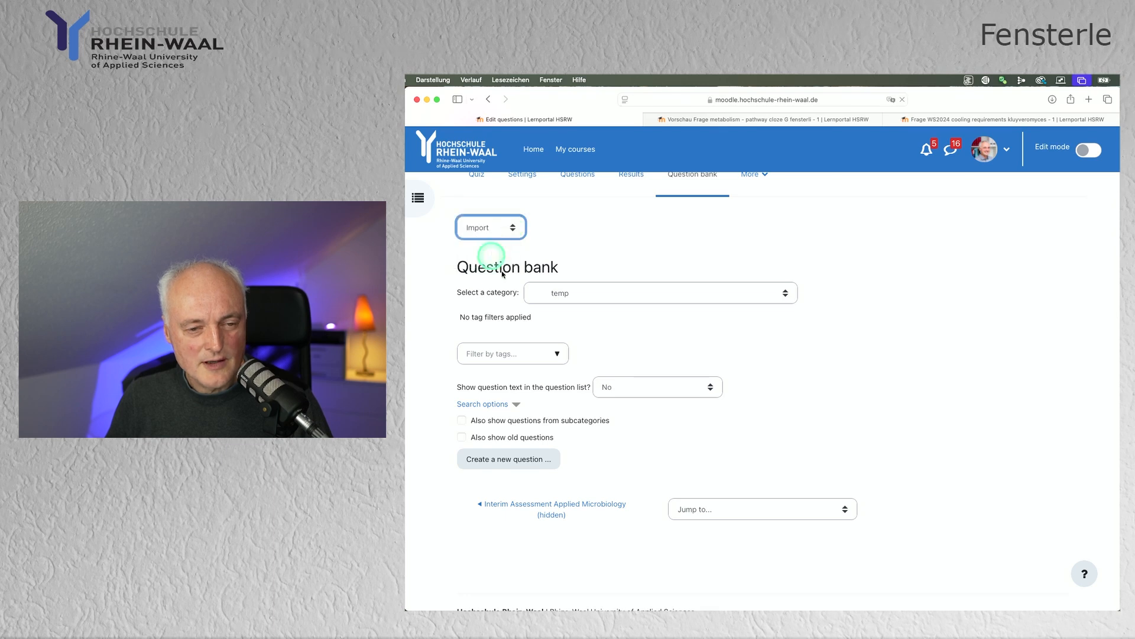
pyautogui.scroll(-3, 665, 392)
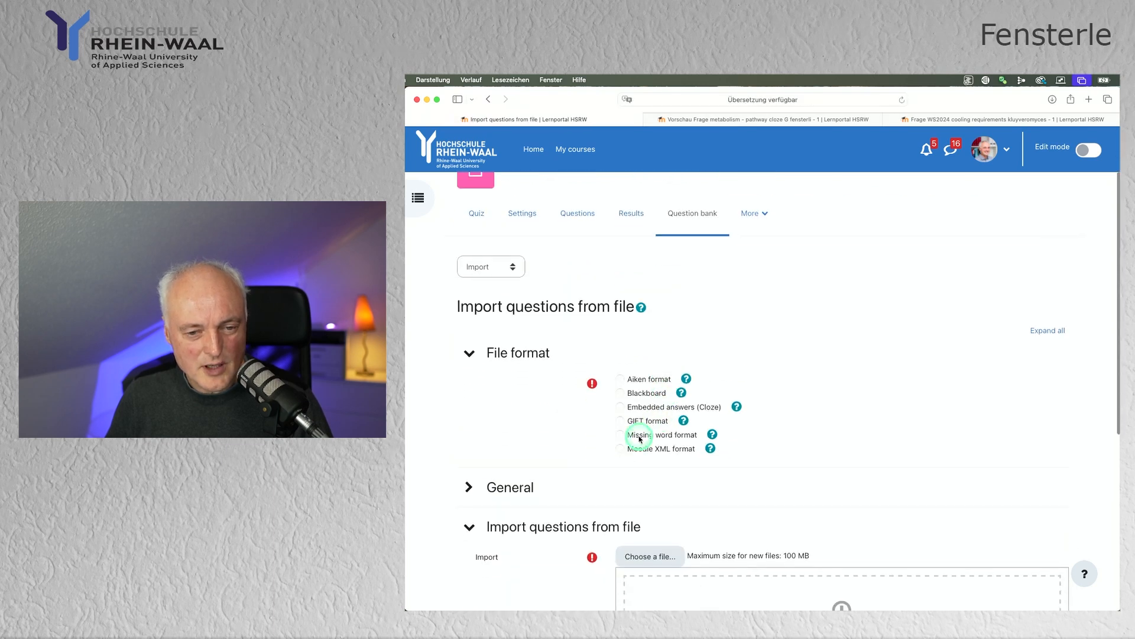
pyautogui.click(620, 449)
pyautogui.scroll(-5, 578, 420)
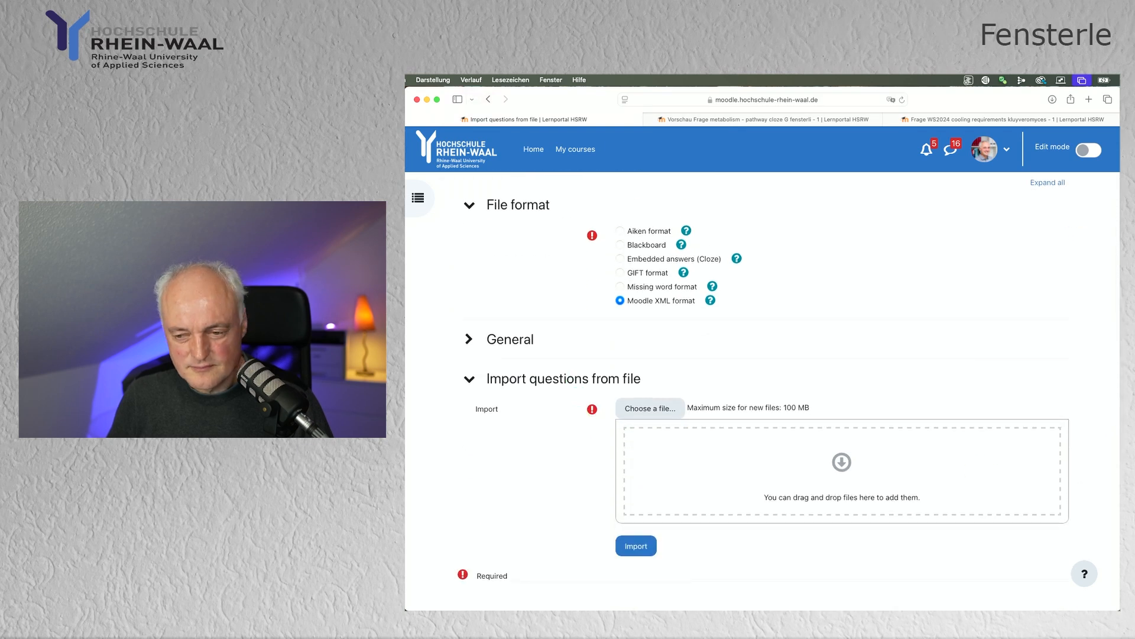
# Step: Add ducks cloze.xml from the Xml folder as the import file and import it into the question bank
pyautogui.press('super+Tab')
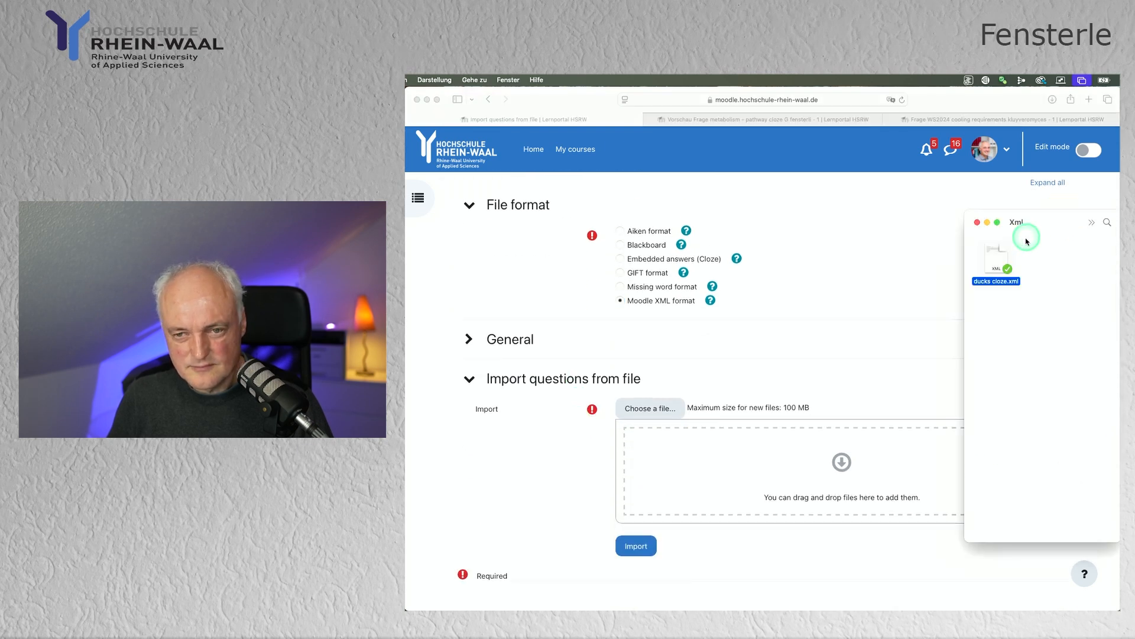
pyautogui.moveTo(996, 262); pyautogui.dragTo(757, 430)
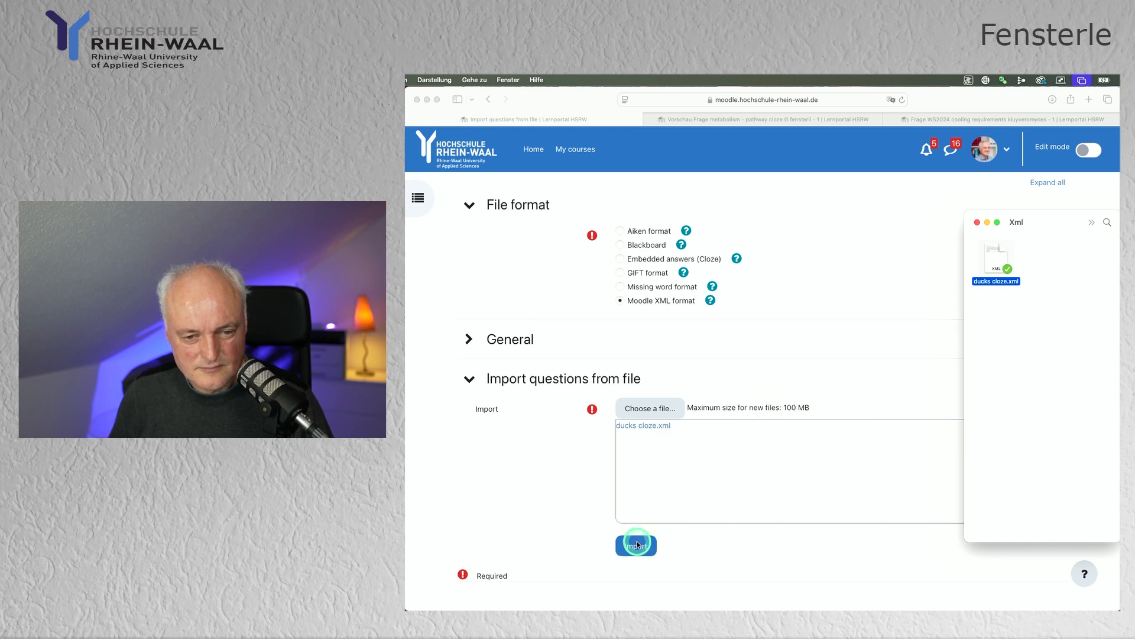
pyautogui.click(638, 544)
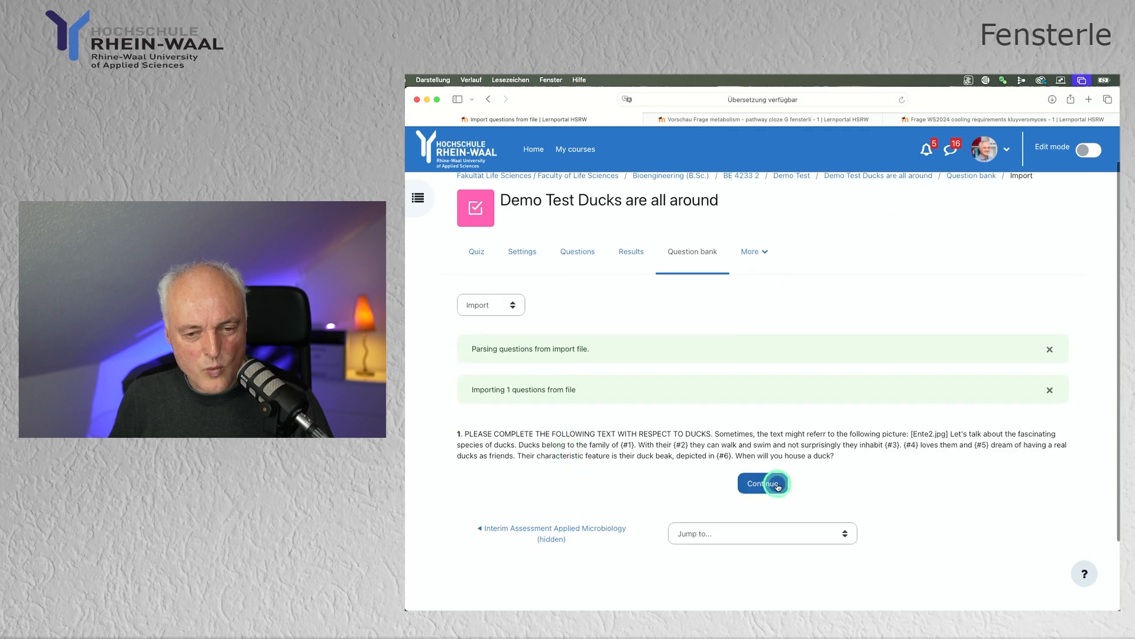
pyautogui.click(777, 486)
# Step: Open a preview of the imported question "ducks get cloze - 1"
pyautogui.scroll(-2, 662, 421)
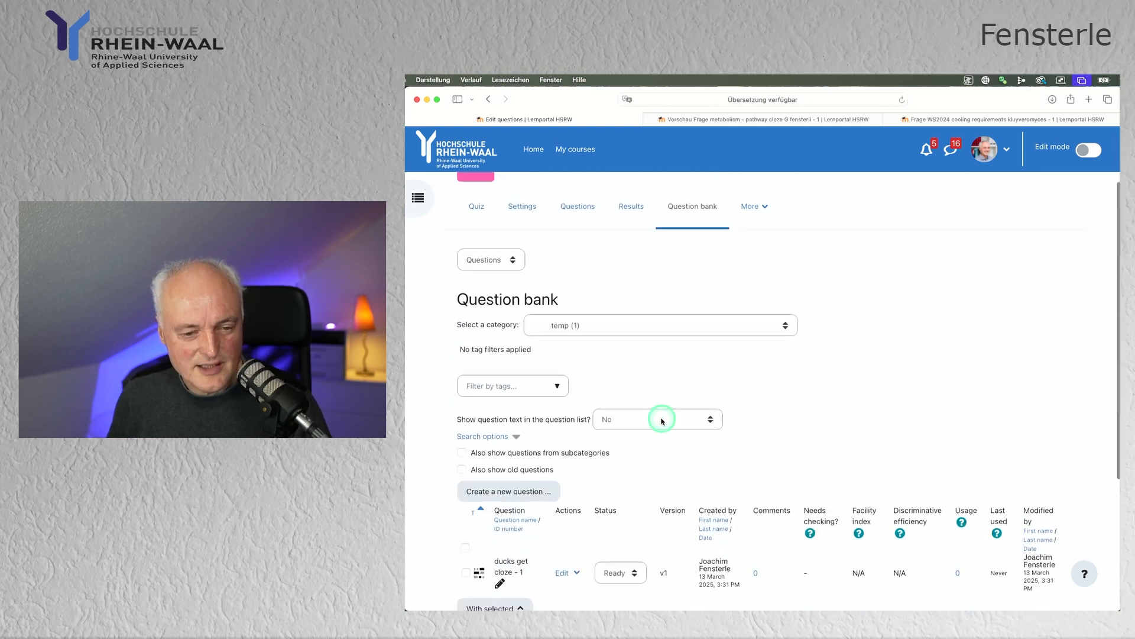
pyautogui.scroll(-3, 662, 421)
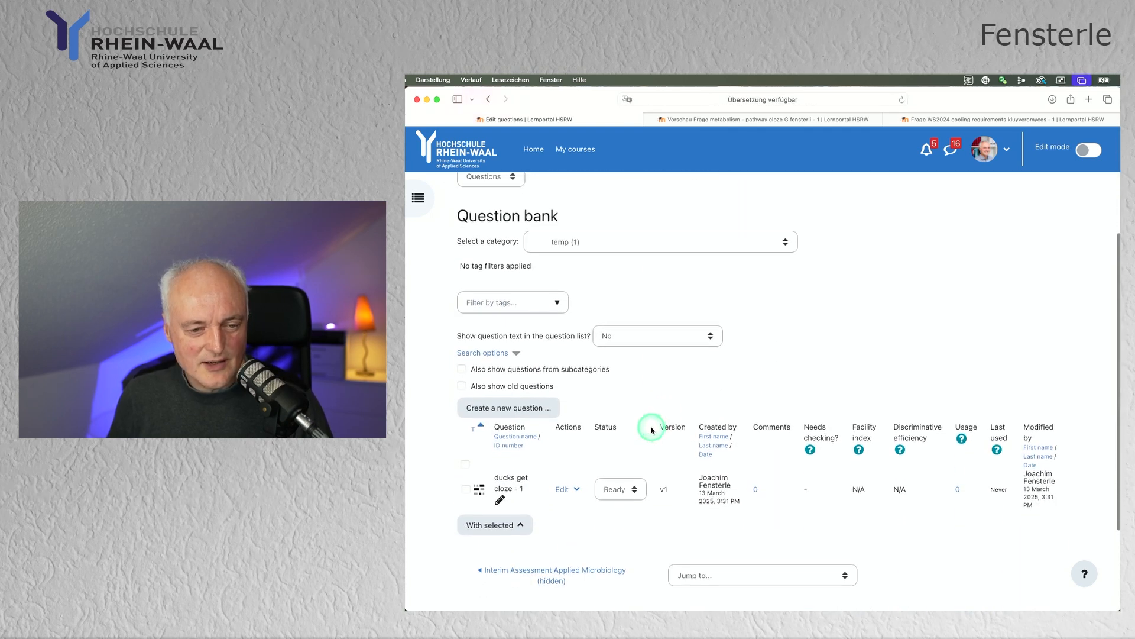
pyautogui.click(574, 492)
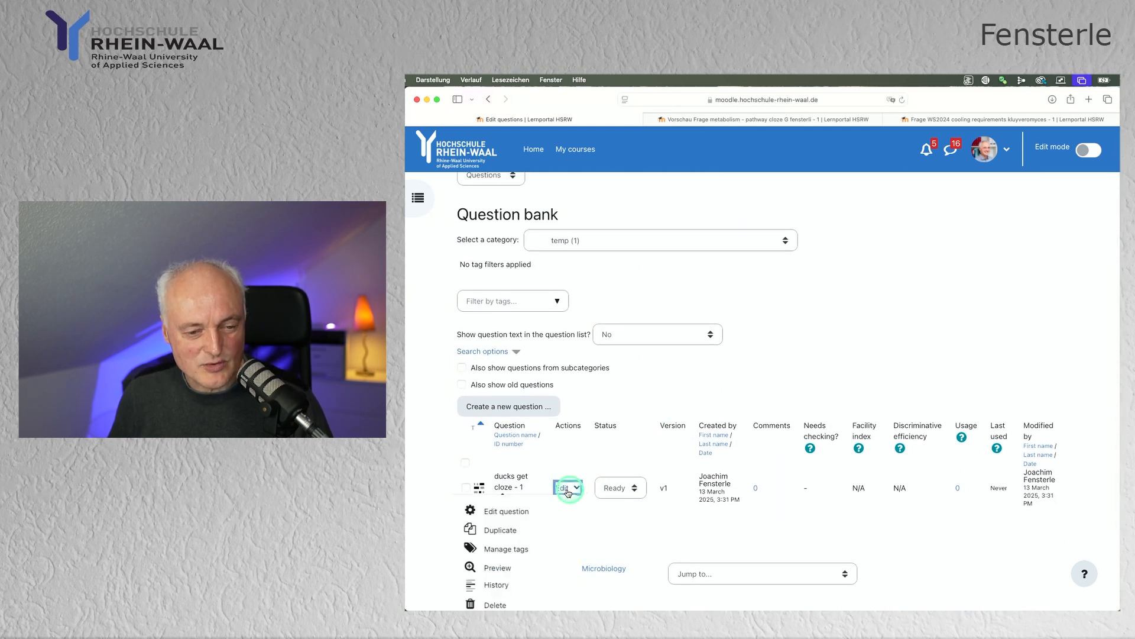
pyautogui.click(500, 568)
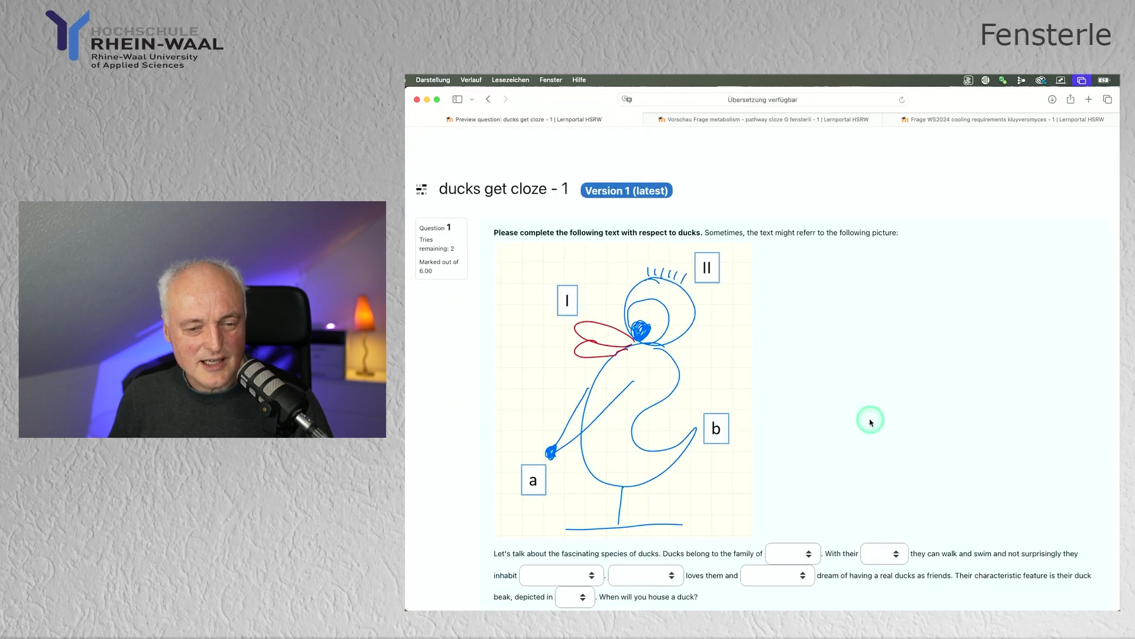
# Step: Examine the answer choices offered for the gaps in the previewed duck text
pyautogui.scroll(-3, 870, 421)
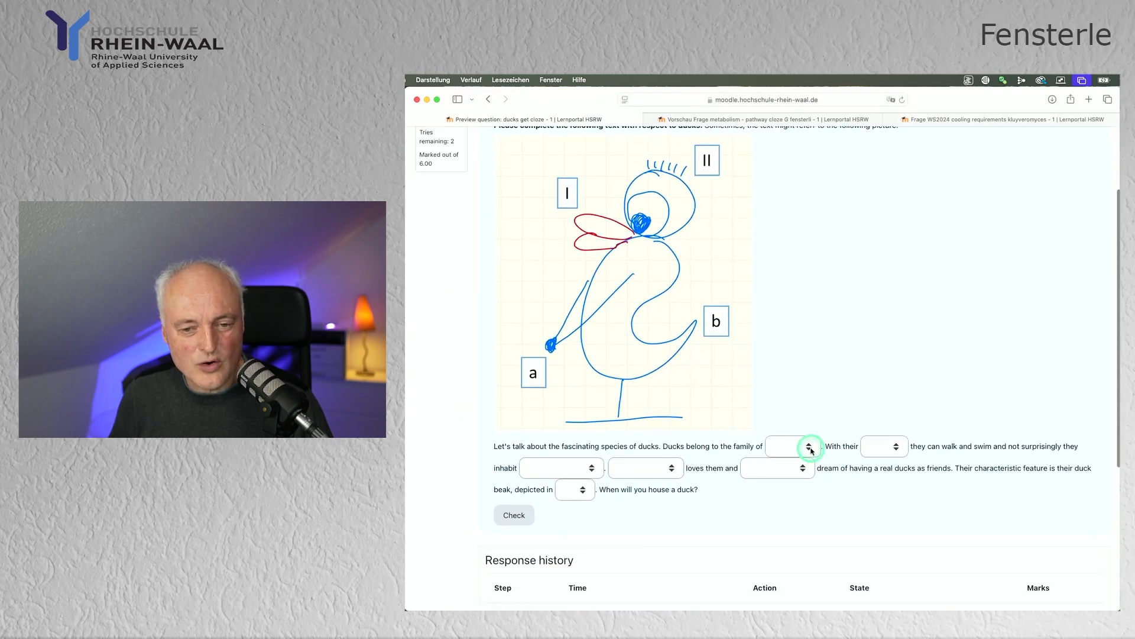
pyautogui.click(810, 448)
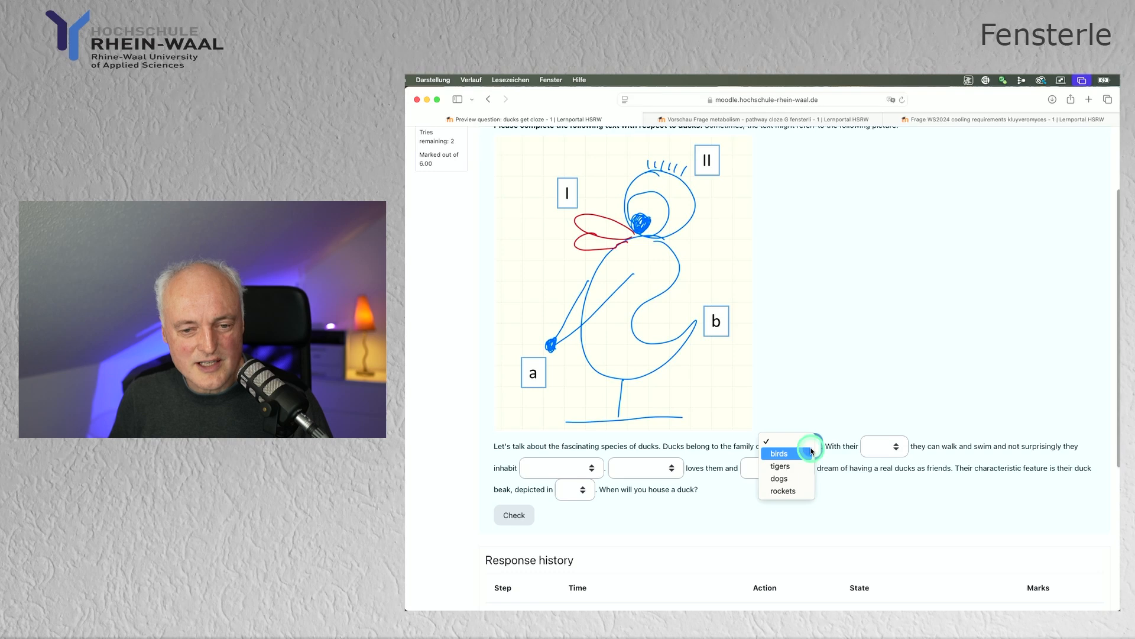
pyautogui.click(903, 453)
pyautogui.click(897, 451)
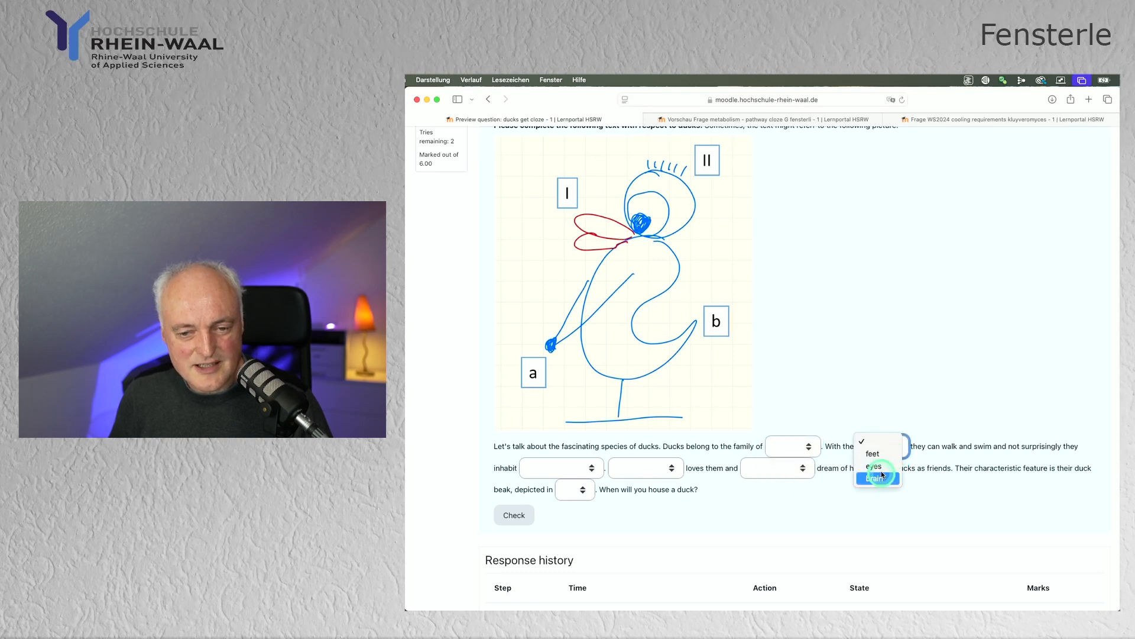
pyautogui.click(804, 472)
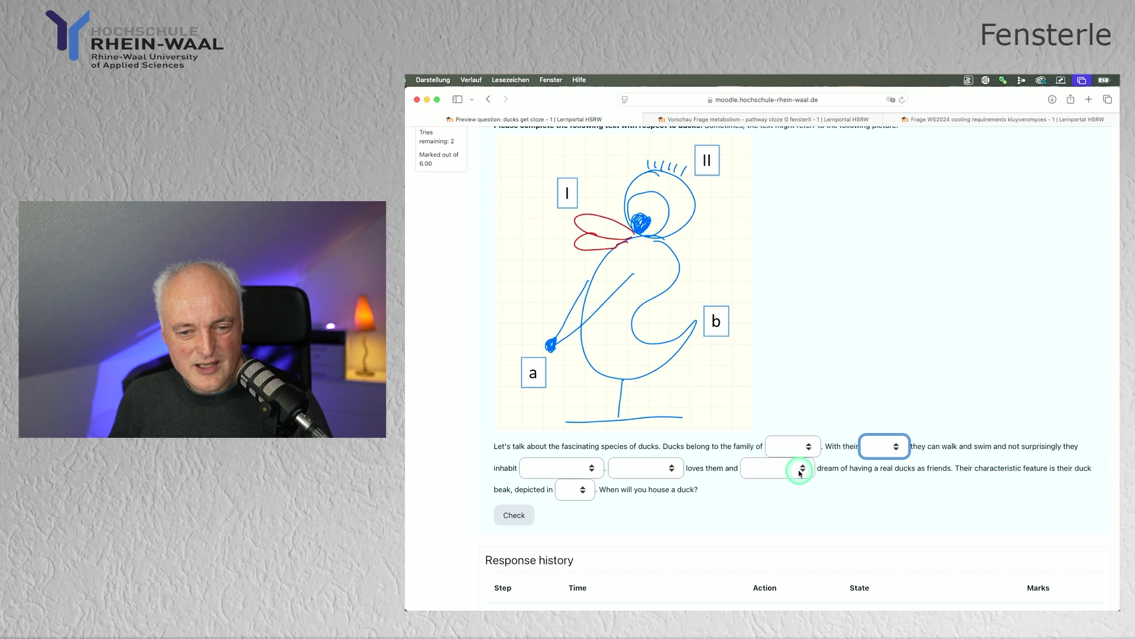
pyautogui.click(799, 470)
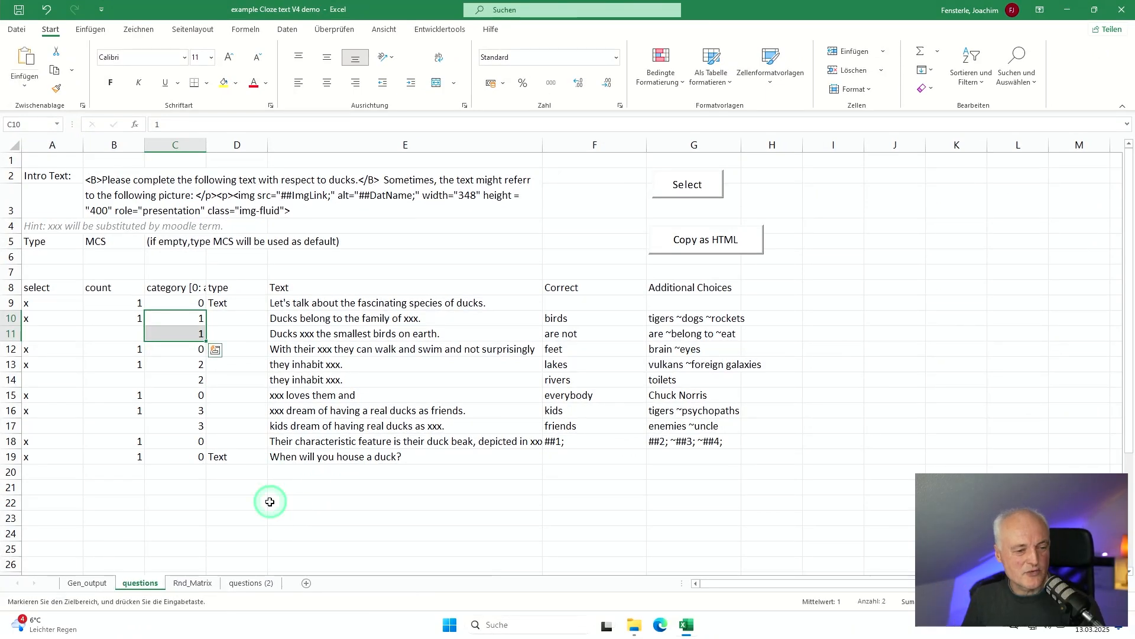
# Step: In Excel, paste the "Please answer the following question:" text row and the SA question row into the questions sheet from cell D20
pyautogui.click(236, 471)
pyautogui.hotkey('ctrl', 'v')
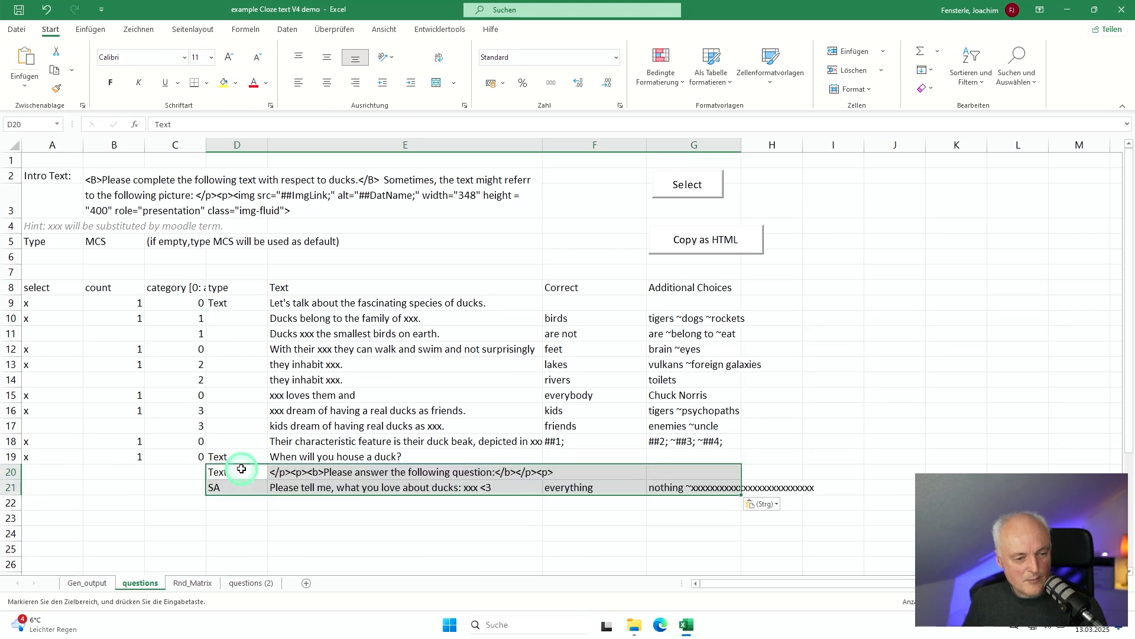
pyautogui.click(235, 488)
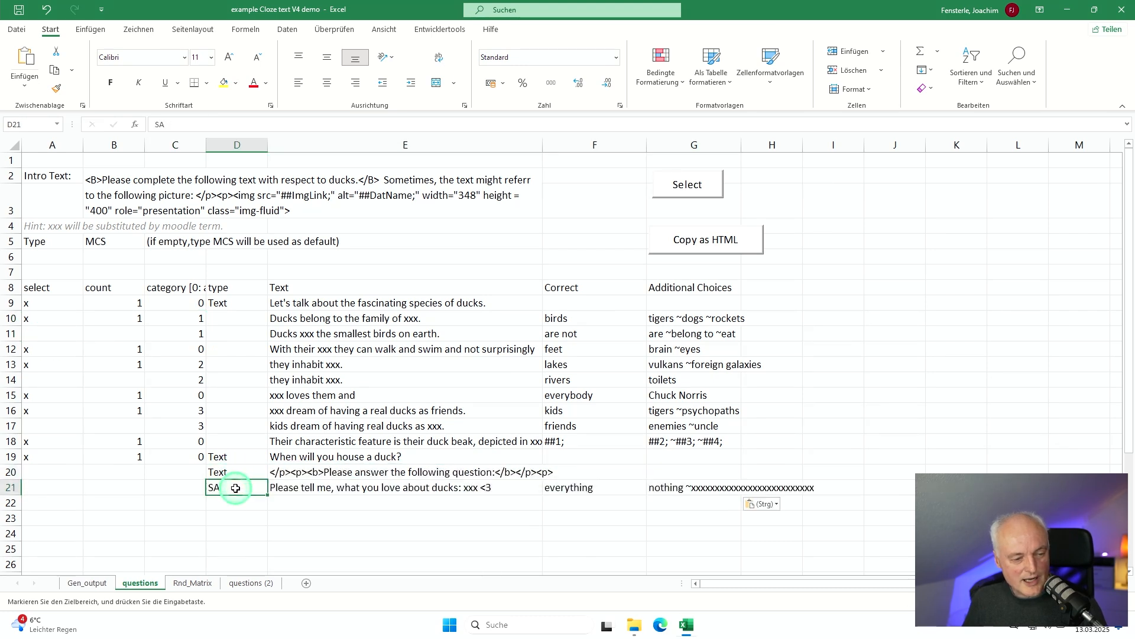
pyautogui.click(234, 471)
pyautogui.click(296, 472)
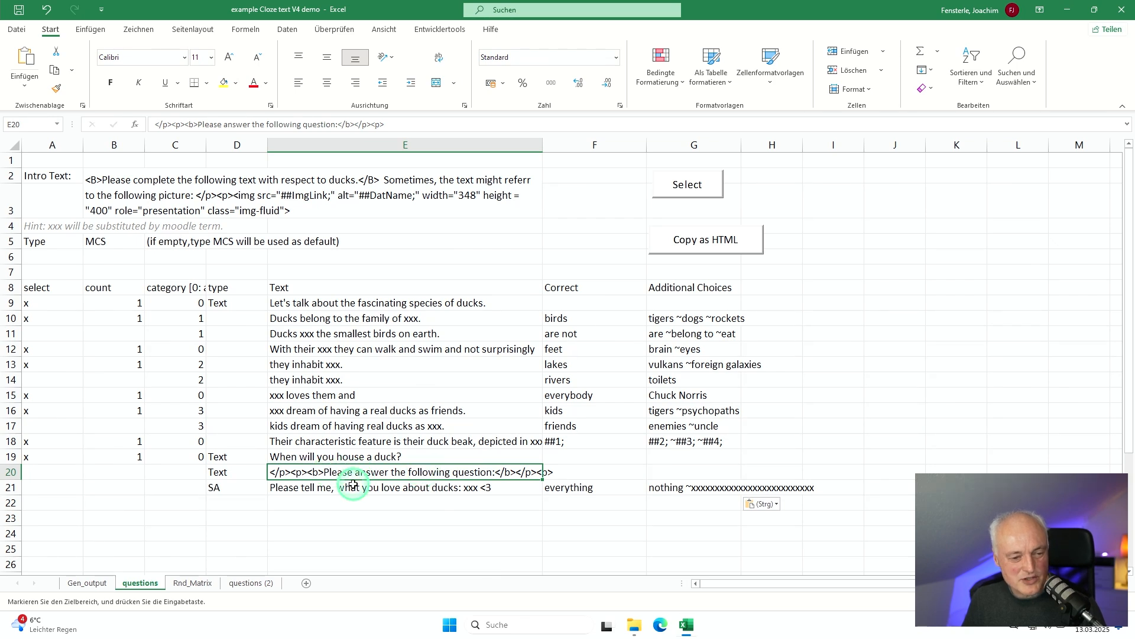
pyautogui.click(351, 486)
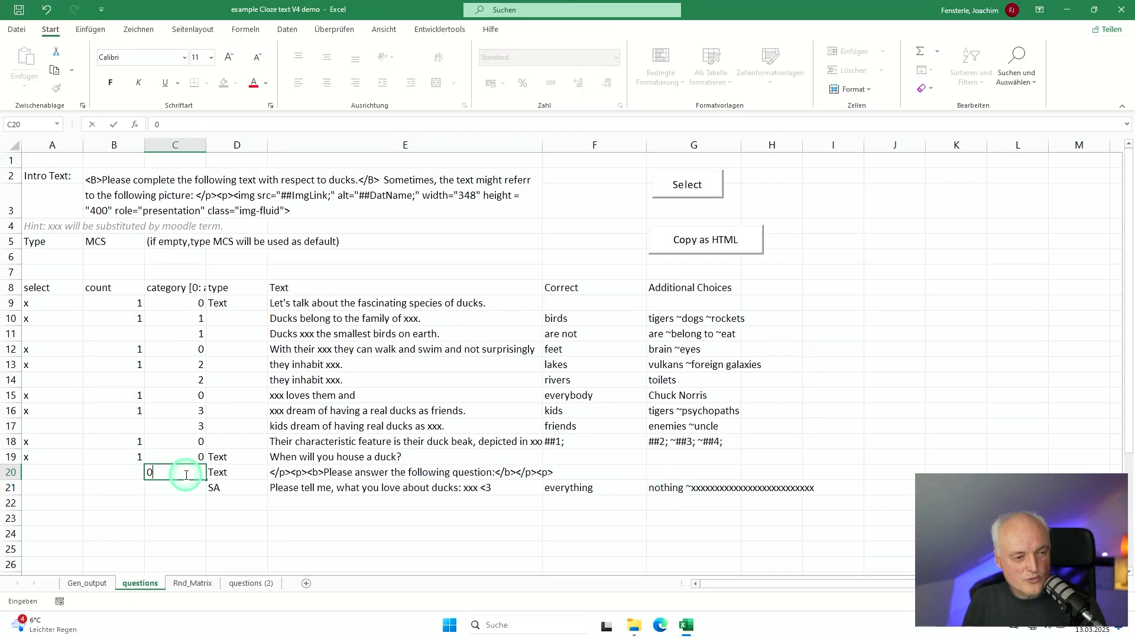
# Step: Set the category of the two pasted rows, 20 and 21, to 0
pyautogui.press('Return')
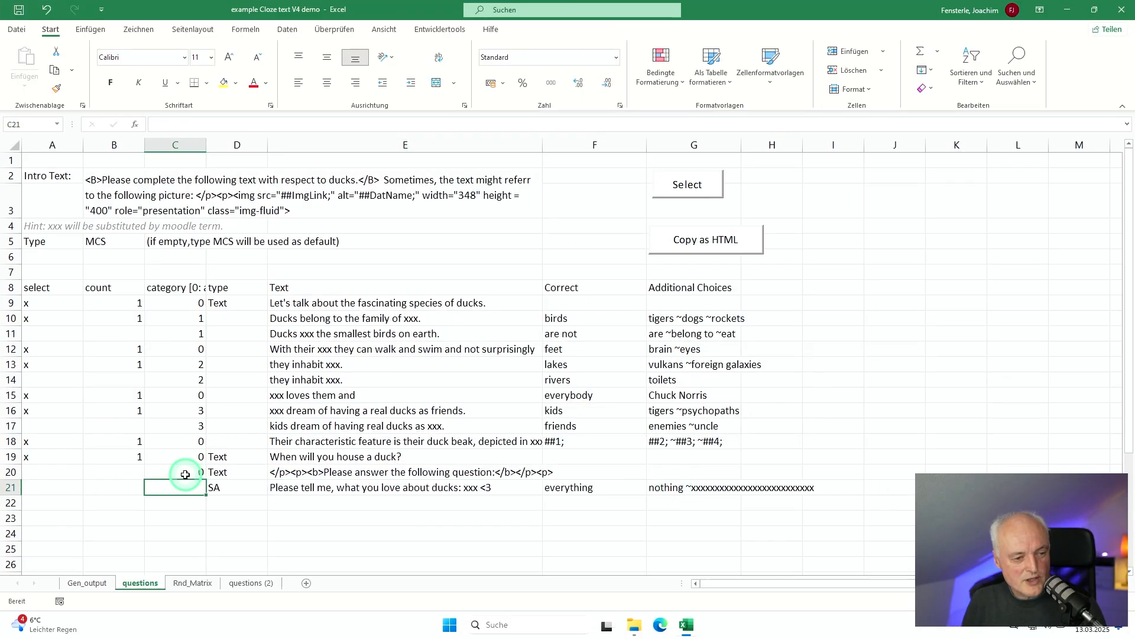
pyautogui.write('0')
pyautogui.press('Return')
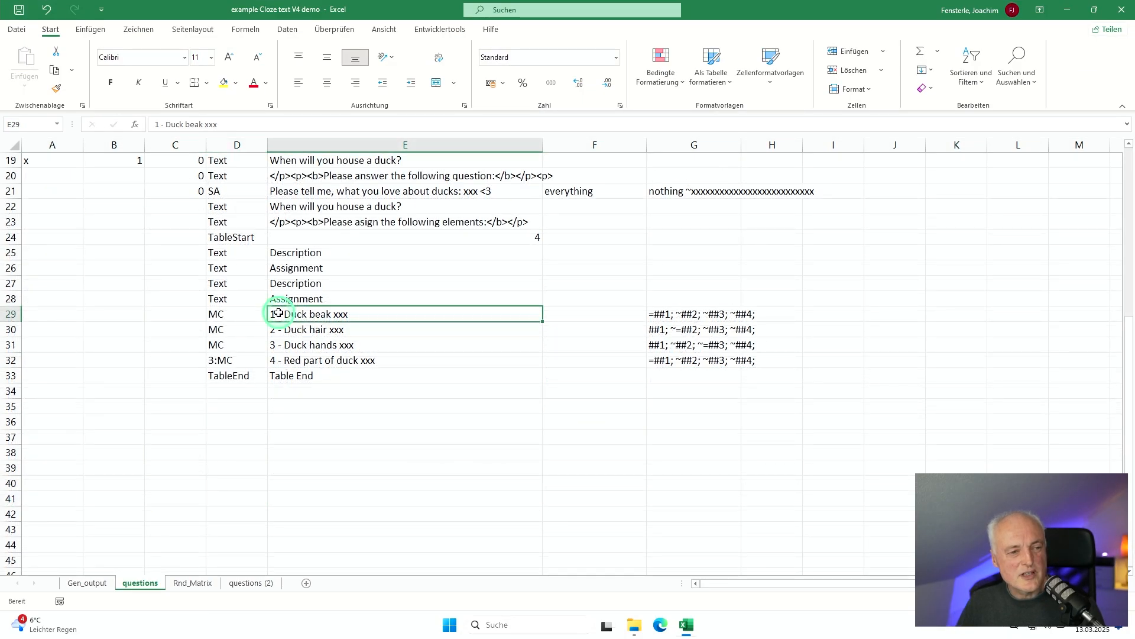
# Step: Examine the table block on the questions sheet from TableStart to TableEnd, including its column number, header texts and MC rows
pyautogui.scroll(1, 278, 312)
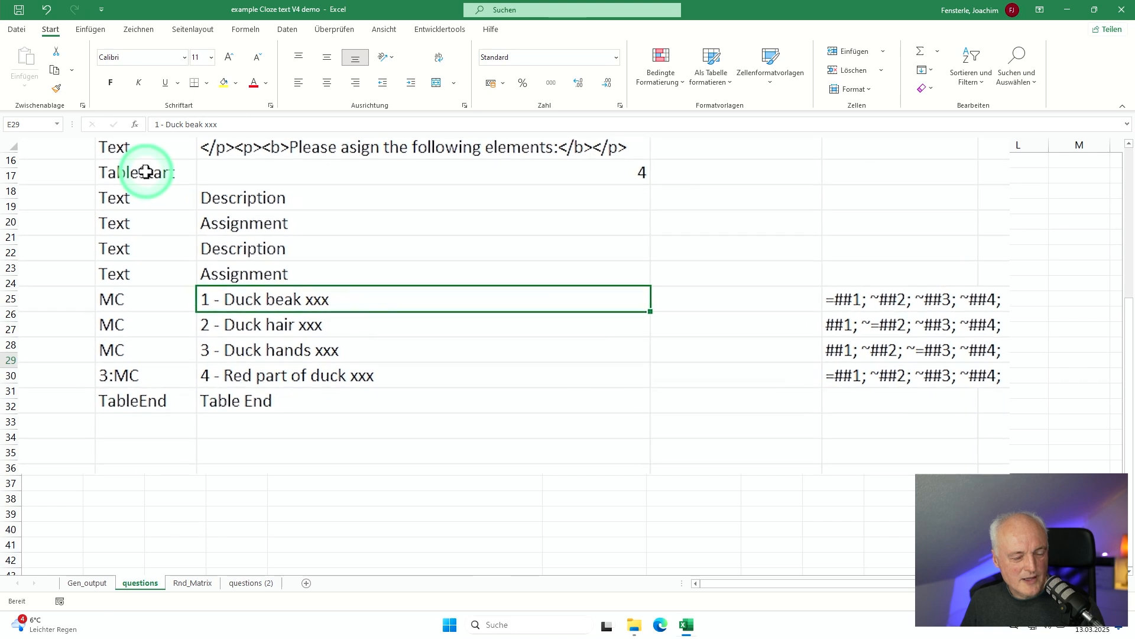
pyautogui.click(144, 176)
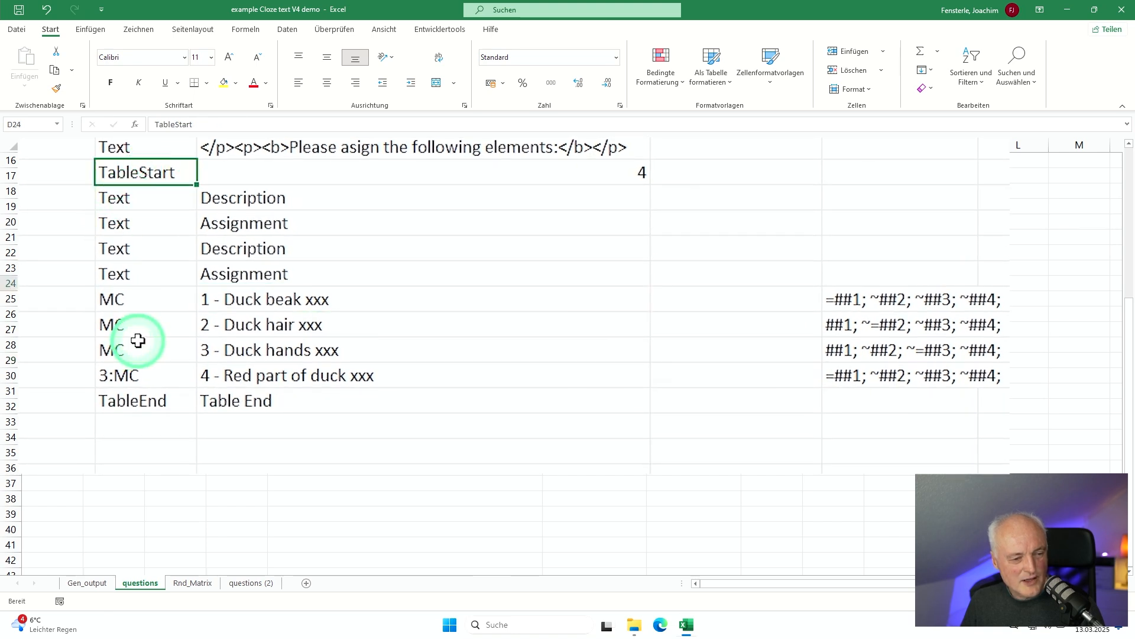
pyautogui.click(125, 392)
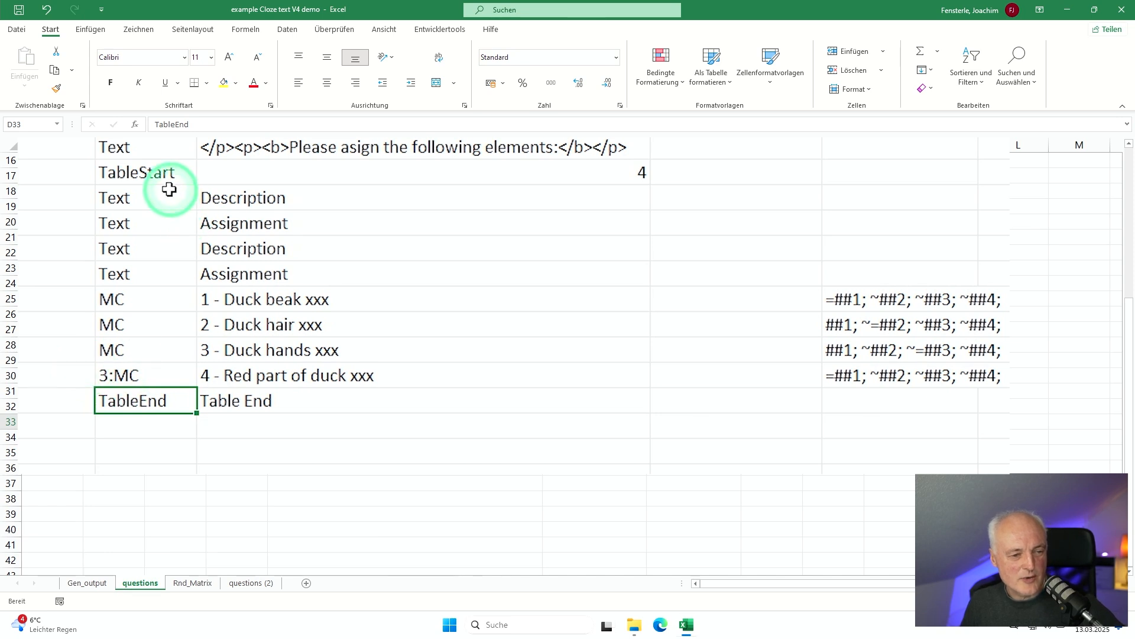
pyautogui.click(160, 173)
pyautogui.click(387, 173)
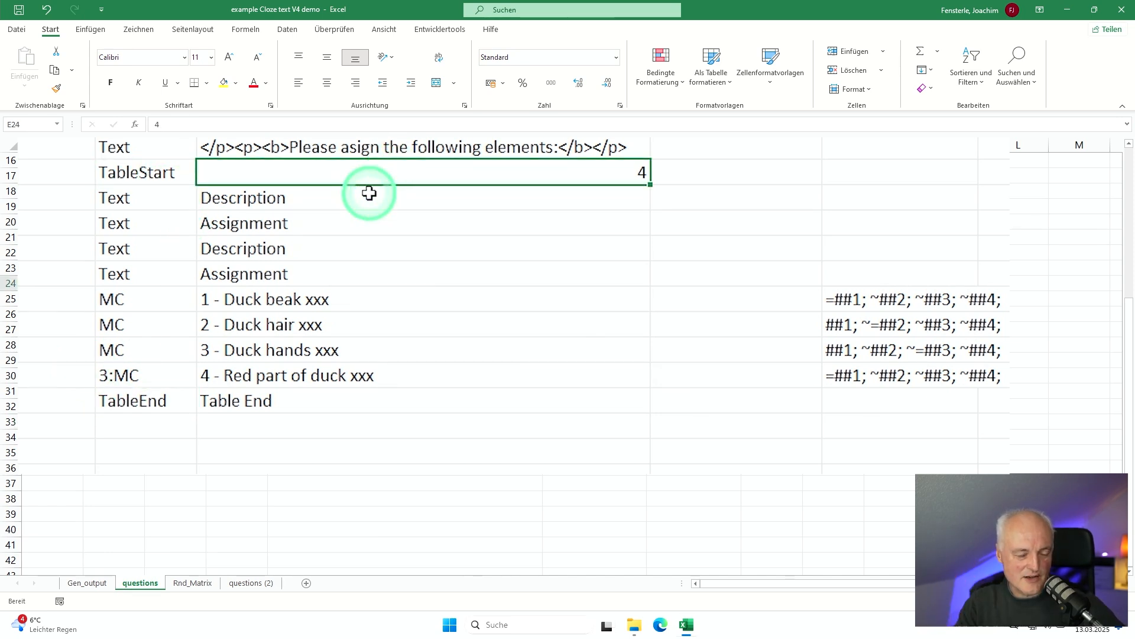
pyautogui.click(152, 197)
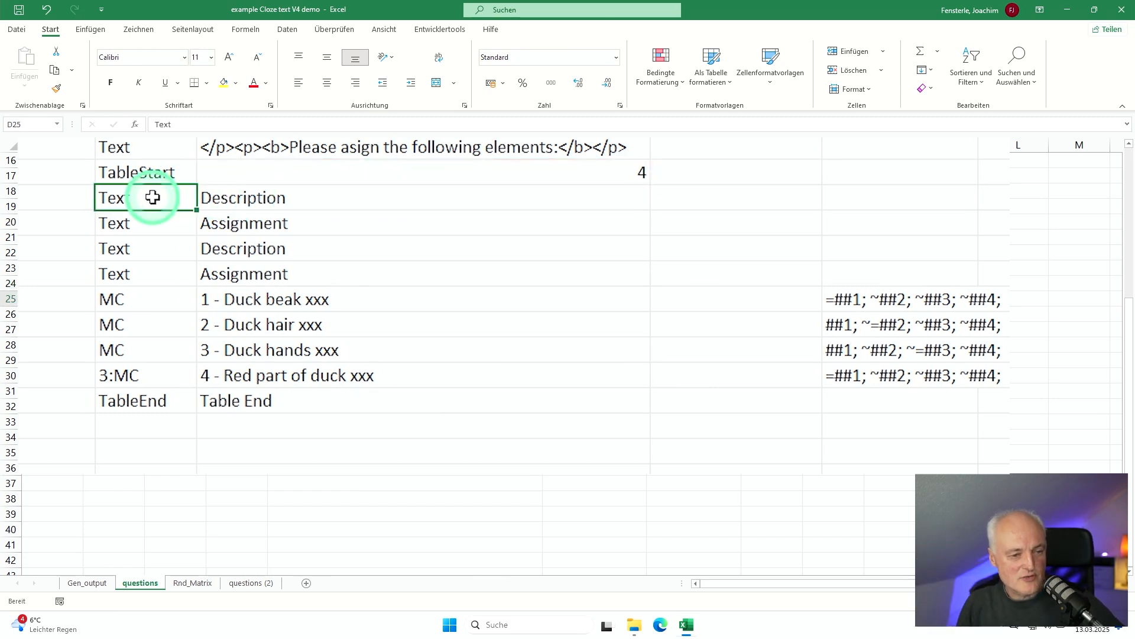
pyautogui.press('Down')
pyautogui.press('Down')
pyautogui.press('Down')
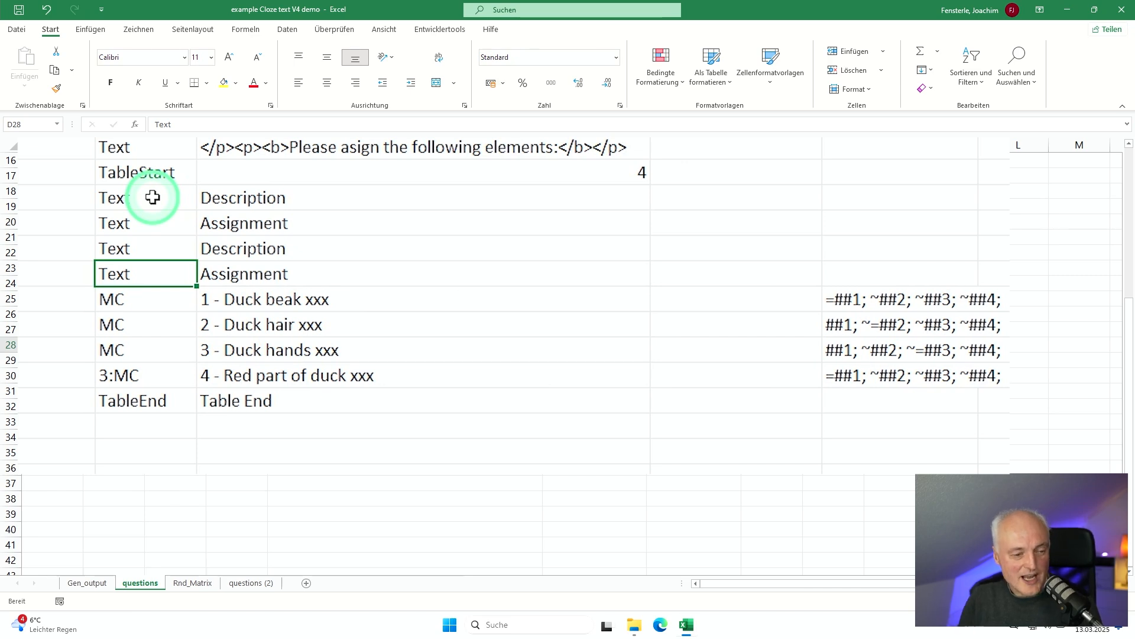
pyautogui.press('Down')
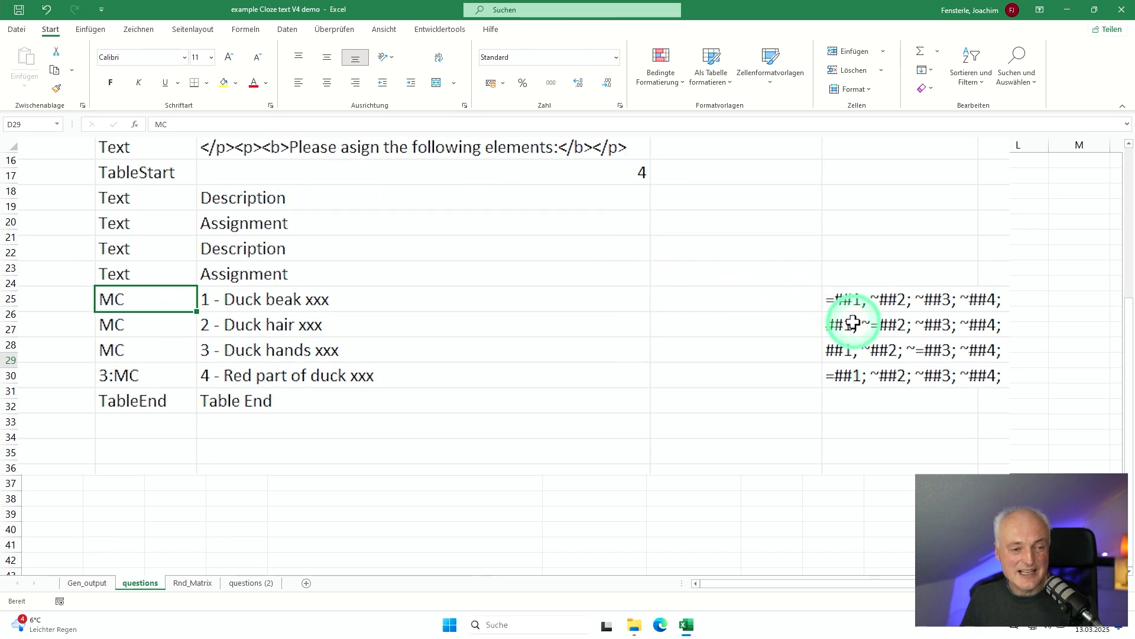
# Step: Try out the answer list "=beak ~feet ~hair" in cell G27 and clear the cell again
pyautogui.click(877, 244)
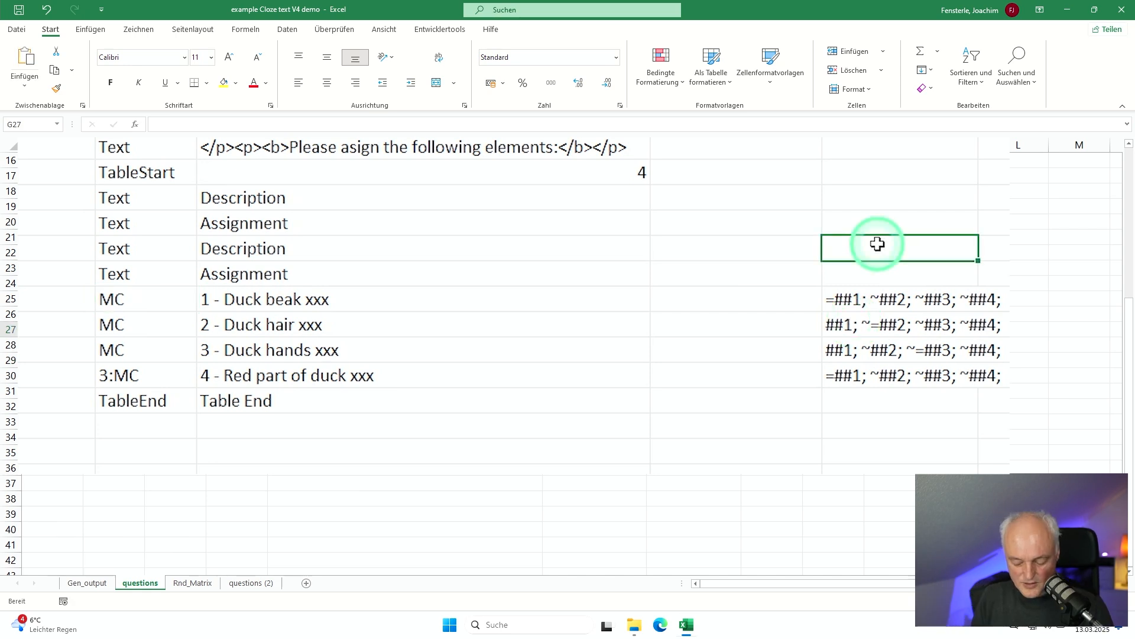
pyautogui.write("'=beak ~")
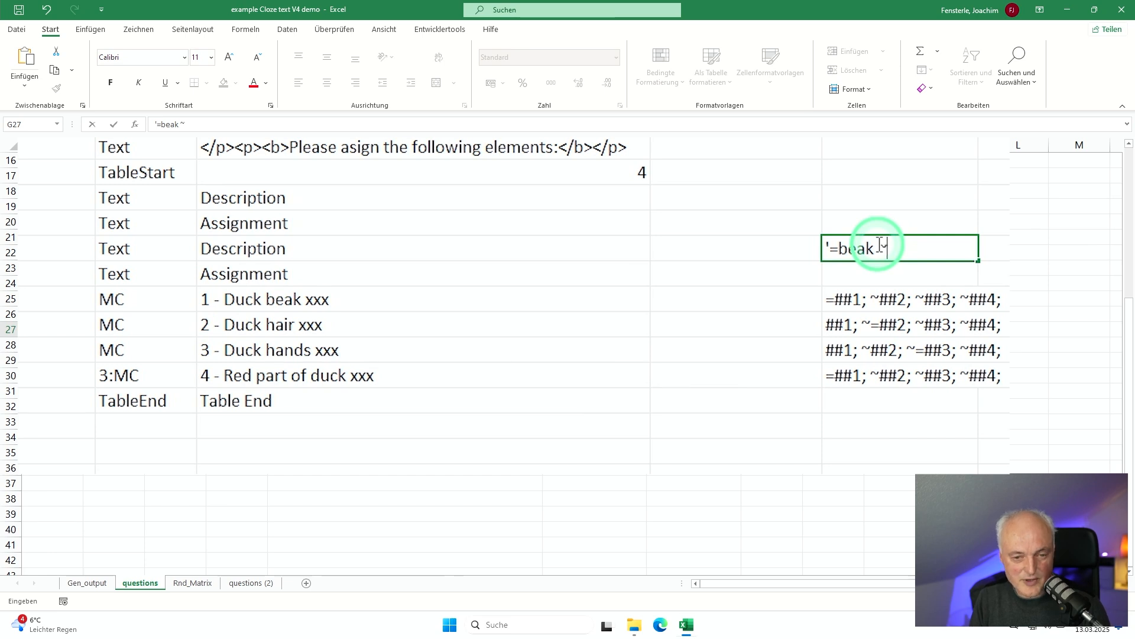
pyautogui.write('feet ~hair')
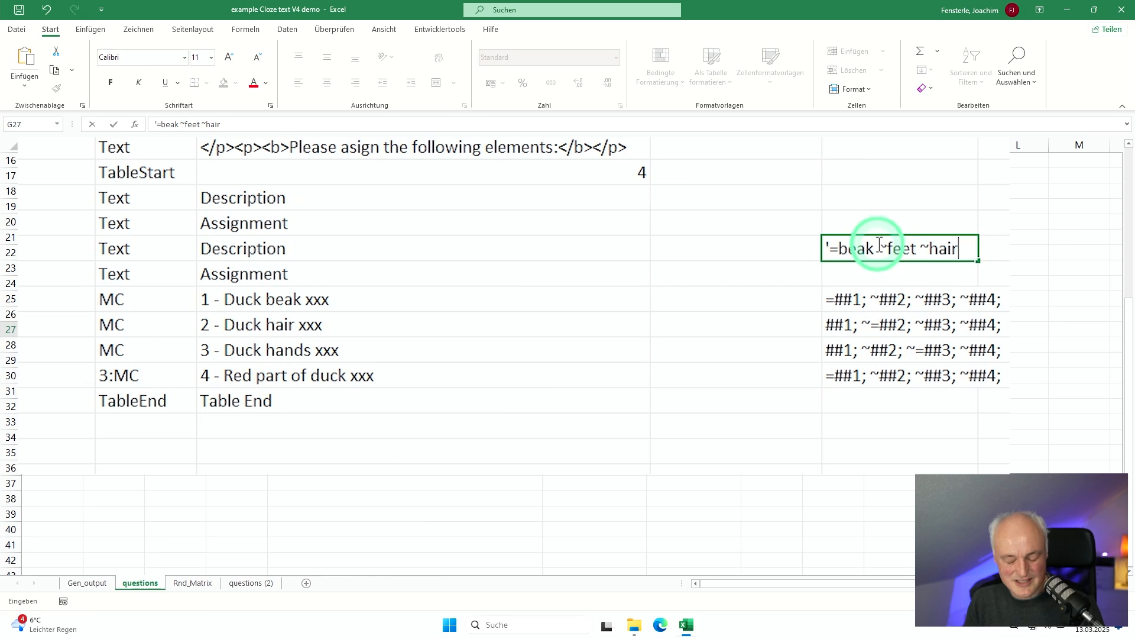
pyautogui.press('Return')
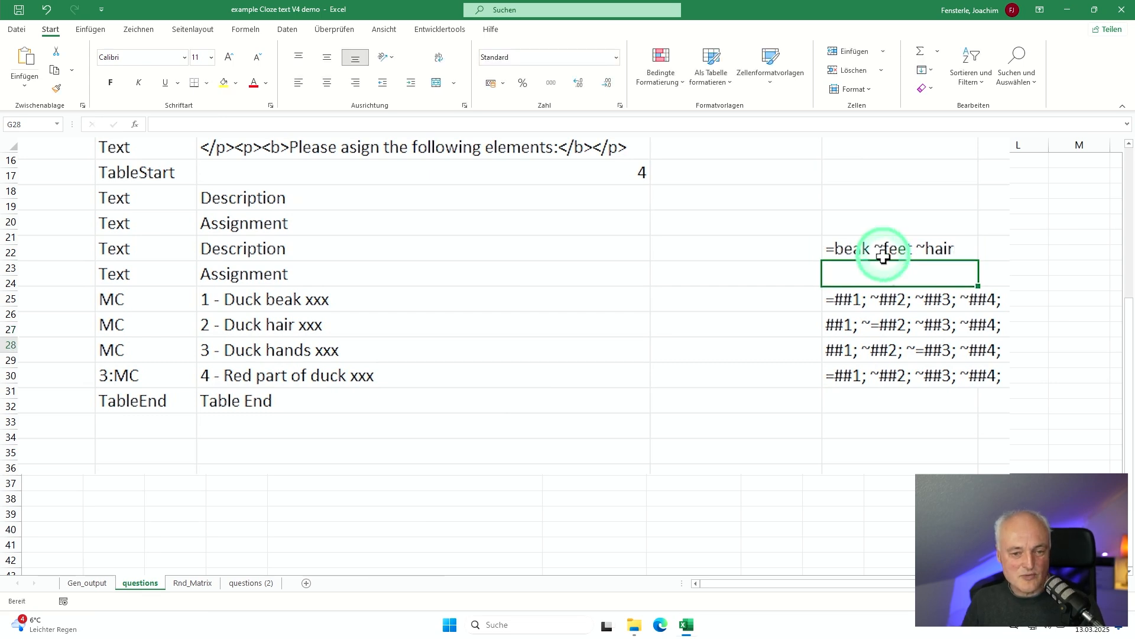
pyautogui.click(873, 250)
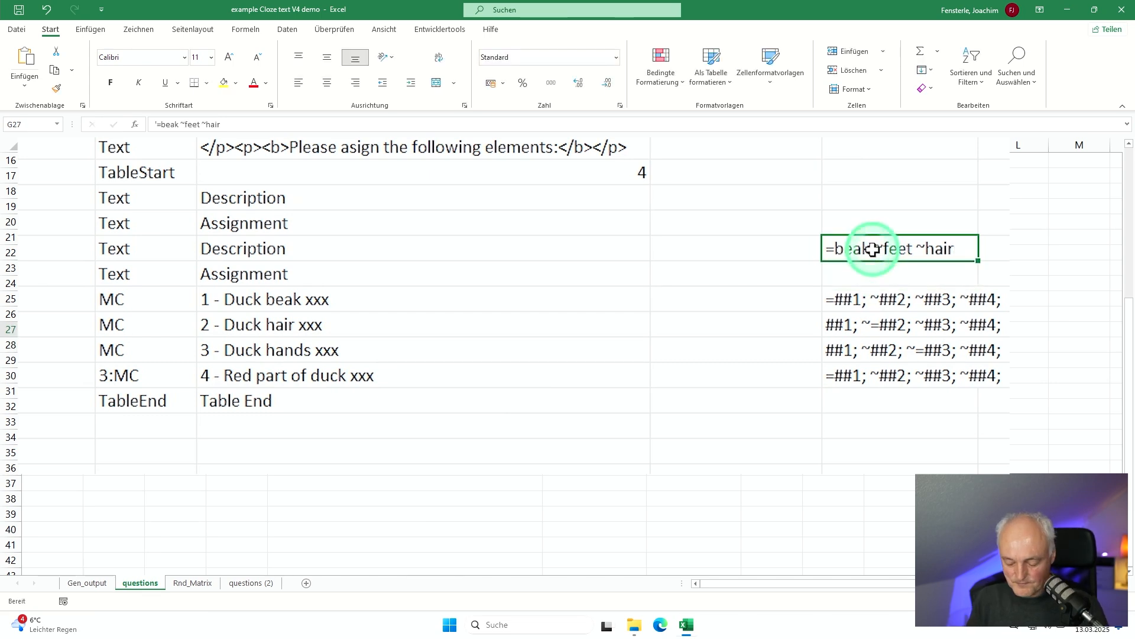
pyautogui.press('Delete')
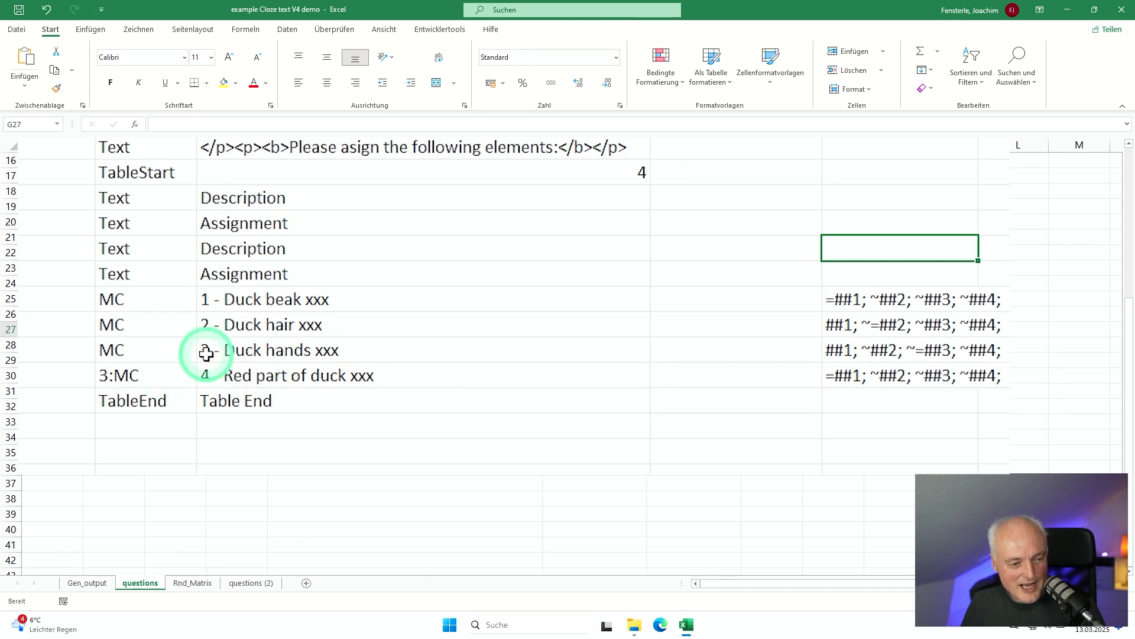
# Step: Examine the question types of the four duck rows in the table block, comparing the MC entries with 3:MC
pyautogui.click(152, 375)
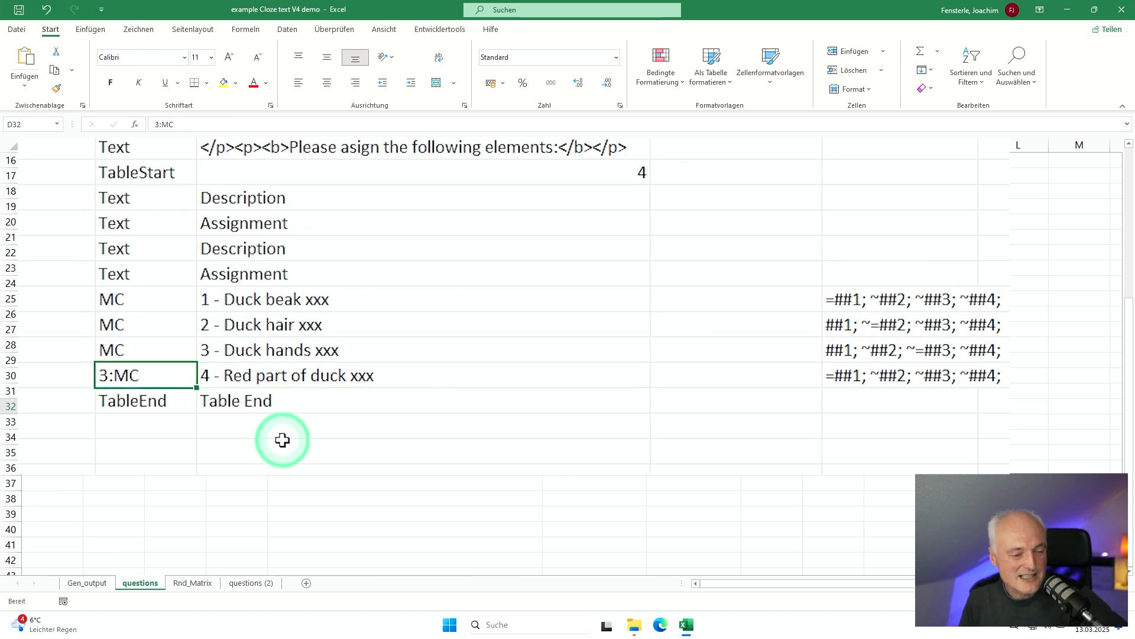
pyautogui.press('Up')
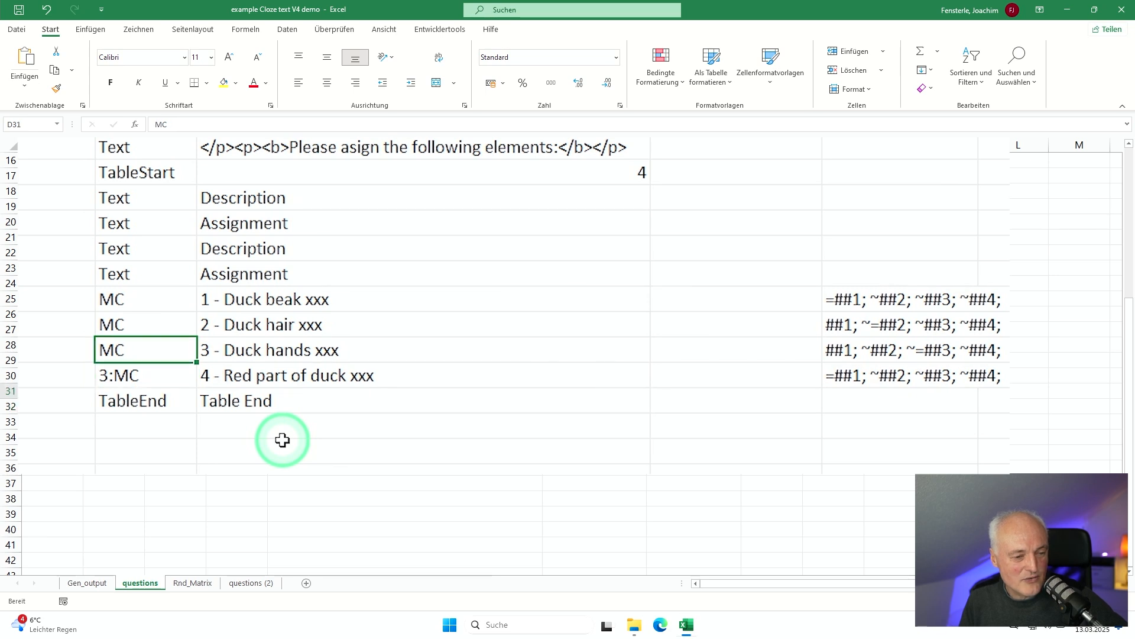
pyautogui.press('Up')
pyautogui.press('Up')
pyautogui.press('Up')
pyautogui.press('Down')
pyautogui.press('Down')
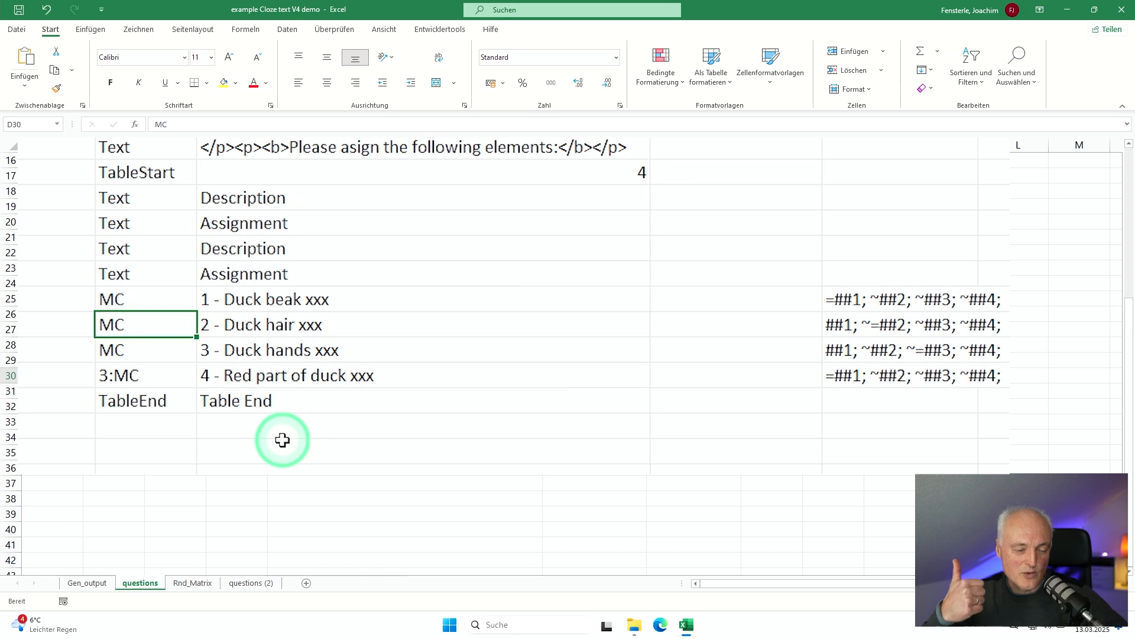
pyautogui.press('Down')
pyautogui.press('Down')
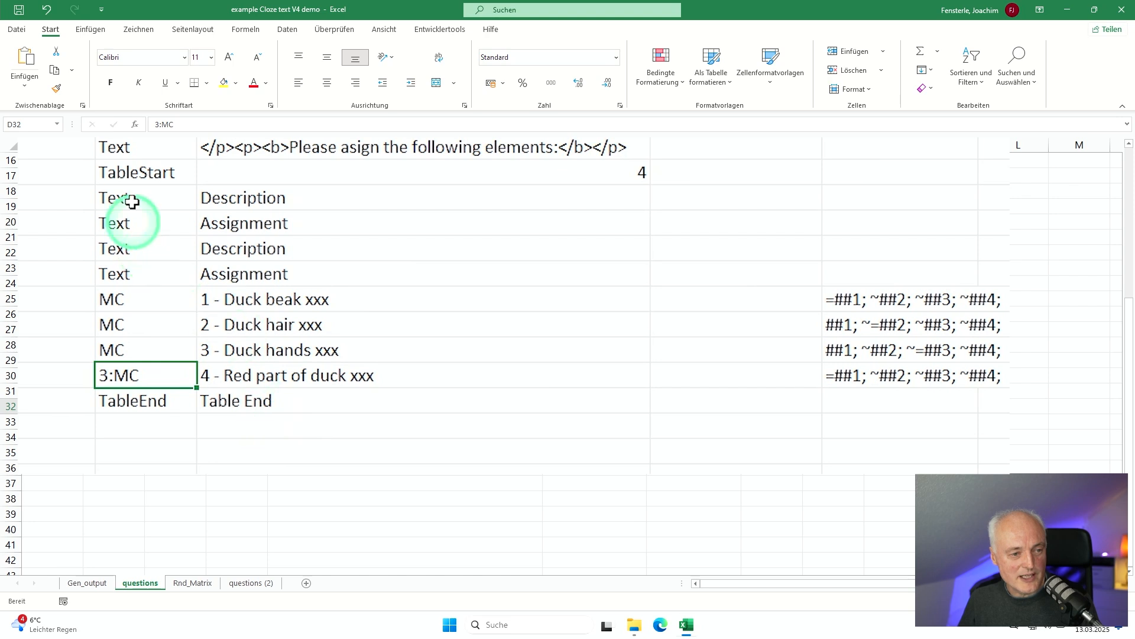
# Step: Set the category to 0 for rows 22 to 24, through TableStart, and for the TableEnd row
pyautogui.click(57, 136)
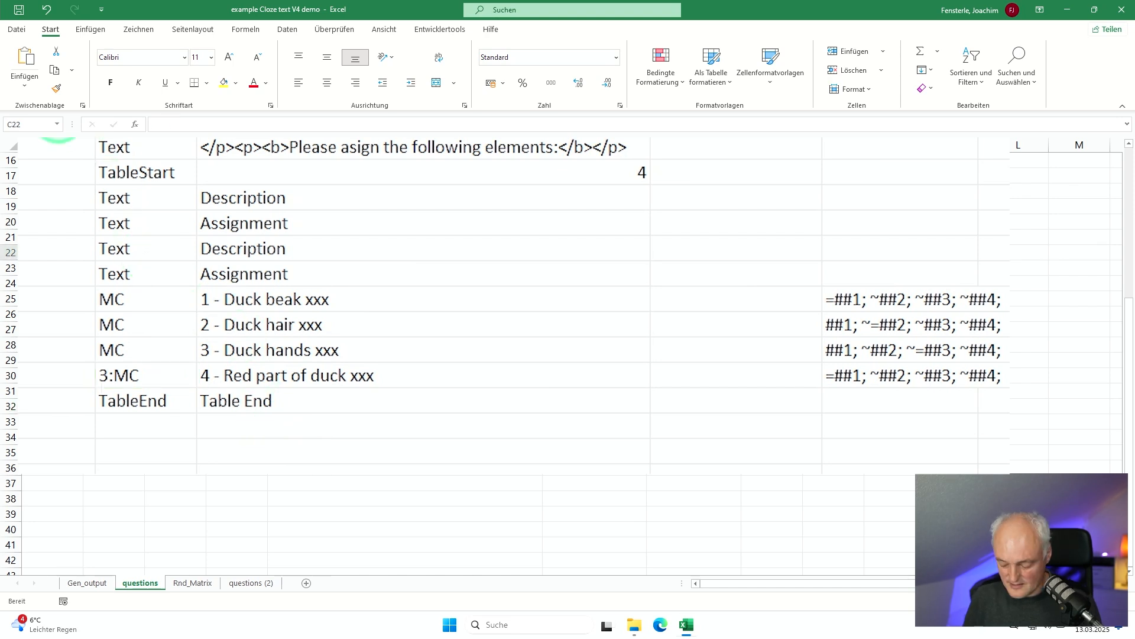
pyautogui.write('0')
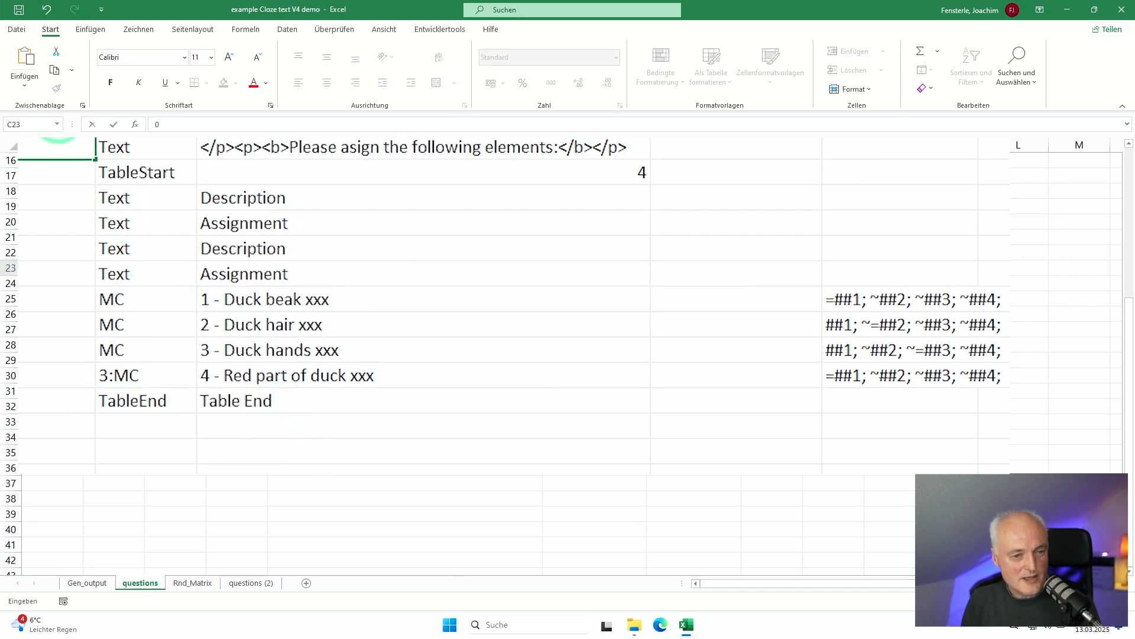
pyautogui.press('Return')
pyautogui.write('0')
pyautogui.press('Return')
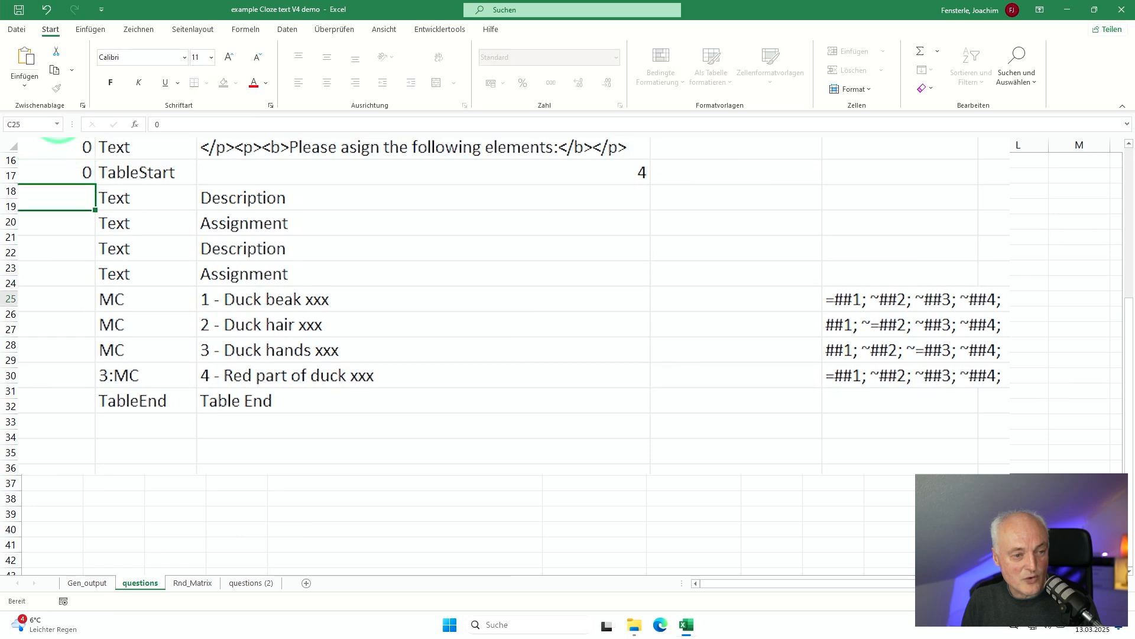
pyautogui.press('Down')
pyautogui.press('Down')
pyautogui.press('Down')
pyautogui.press('Down')
pyautogui.press('Down')
pyautogui.press('Down')
pyautogui.press('Down')
pyautogui.press('Down')
pyautogui.write('0')
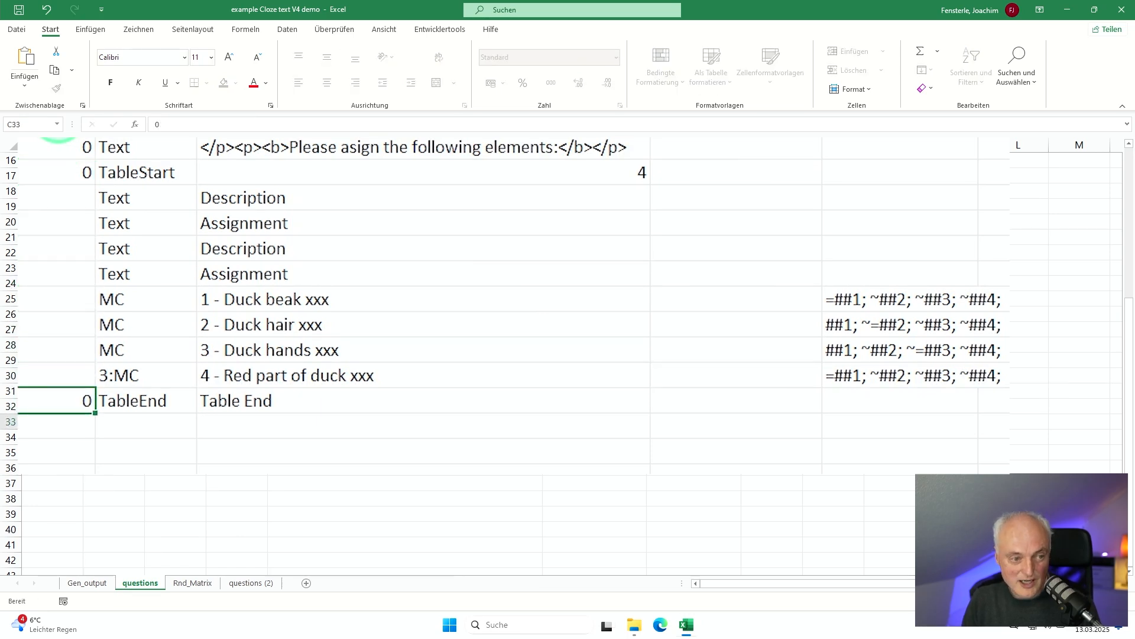
# Step: Set the category of the four Description and Assignment header rows, 25 to 28, to 0
pyautogui.press('Up')
pyautogui.press('Up')
pyautogui.press('Up')
pyautogui.press('Up')
pyautogui.press('Up')
pyautogui.press('Up')
pyautogui.press('Up')
pyautogui.press('Up')
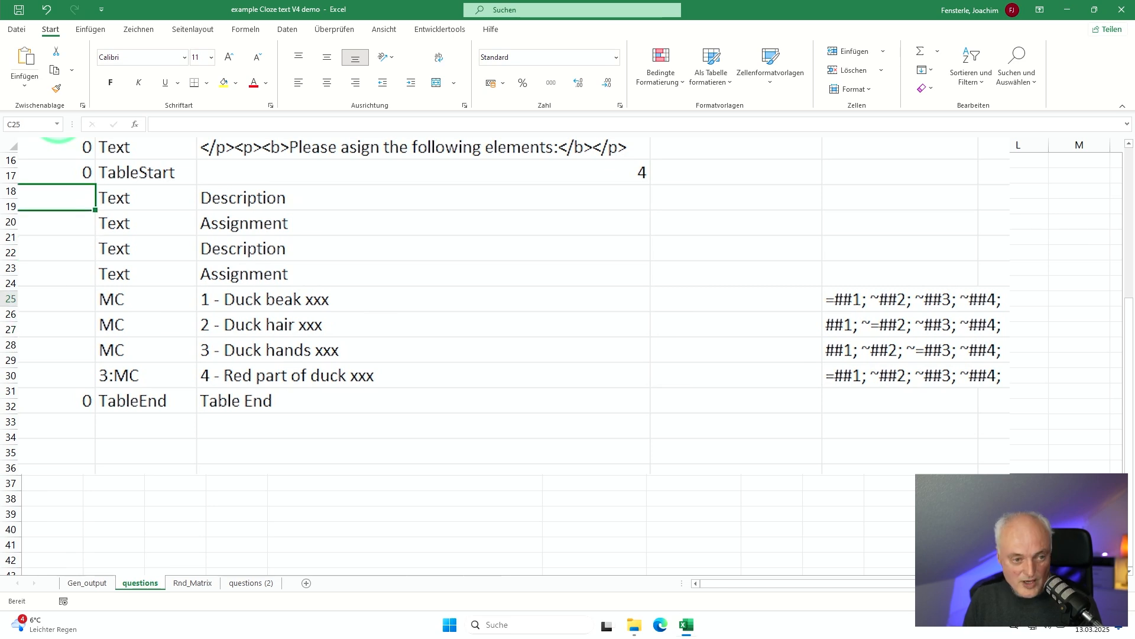
pyautogui.write('0')
pyautogui.press('Return')
pyautogui.write('0')
pyautogui.press('Return')
pyautogui.write('0')
pyautogui.press('Return')
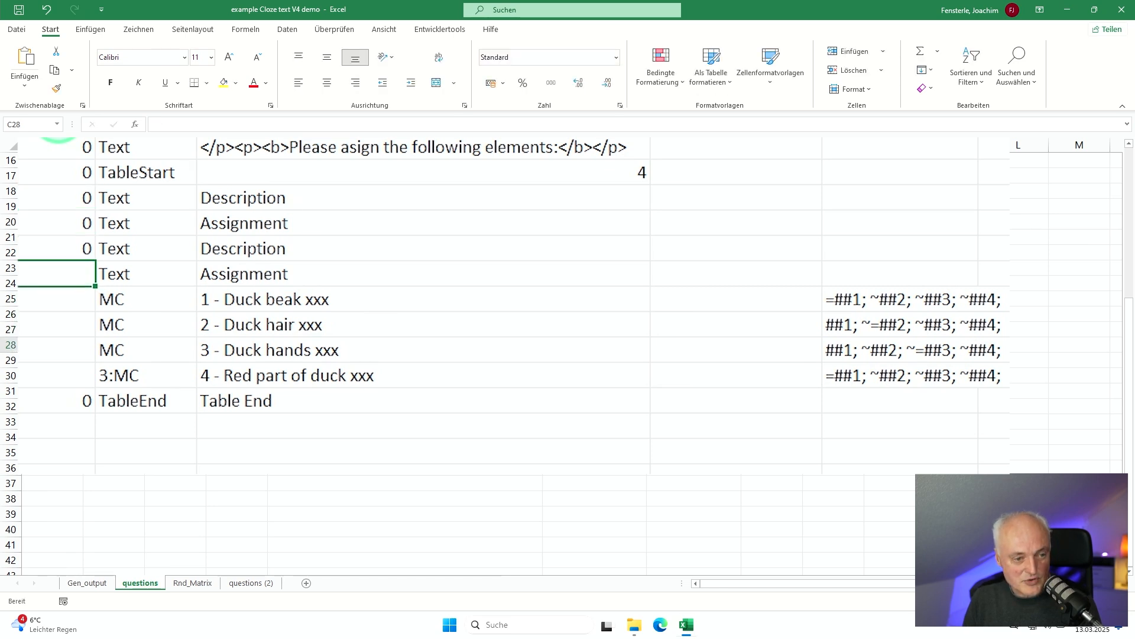
pyautogui.write('0')
pyautogui.press('Return')
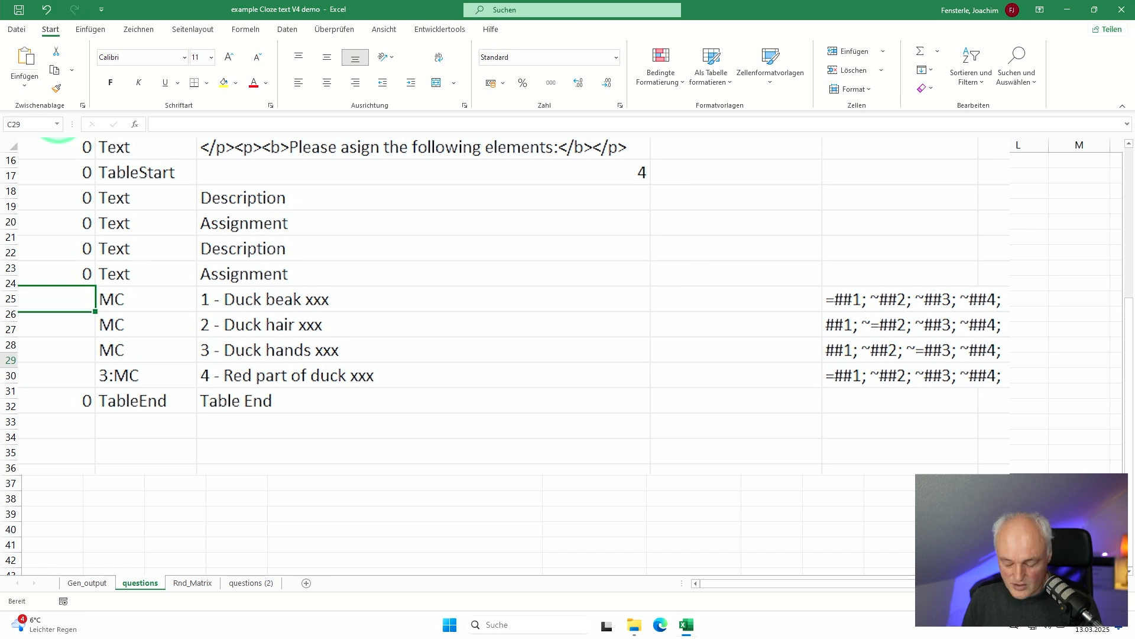
# Step: Set the category of the four multiple-choice duck rows, 29 to 32, to 4
pyautogui.write('4')
pyautogui.press('Return')
pyautogui.write('4')
pyautogui.press('Return')
pyautogui.write('4')
pyautogui.press('Return')
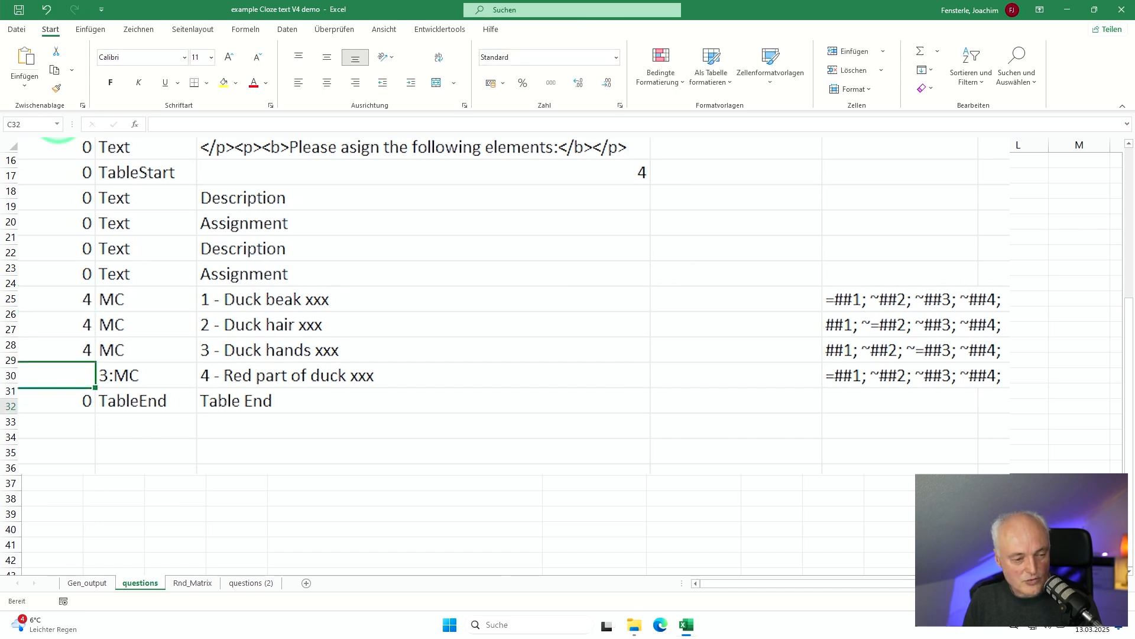
pyautogui.write('4')
pyautogui.press('Up')
pyautogui.press('Up')
pyautogui.press('Up')
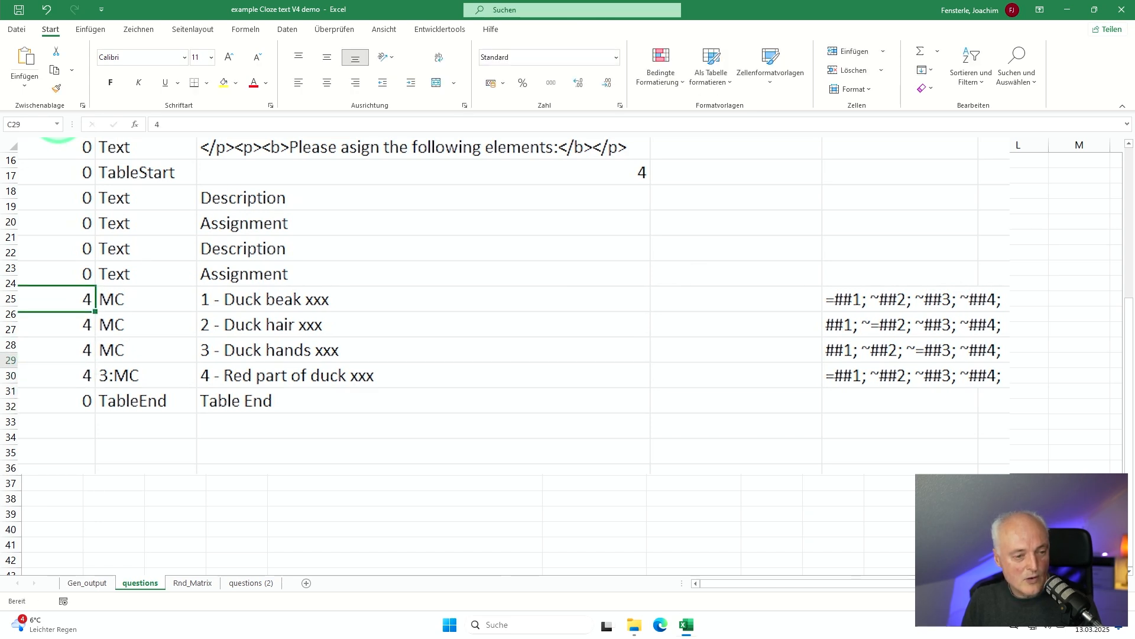
# Step: Change the category of the 3:MC row about the red part of the duck to 0
pyautogui.click(53, 374)
pyautogui.write('0')
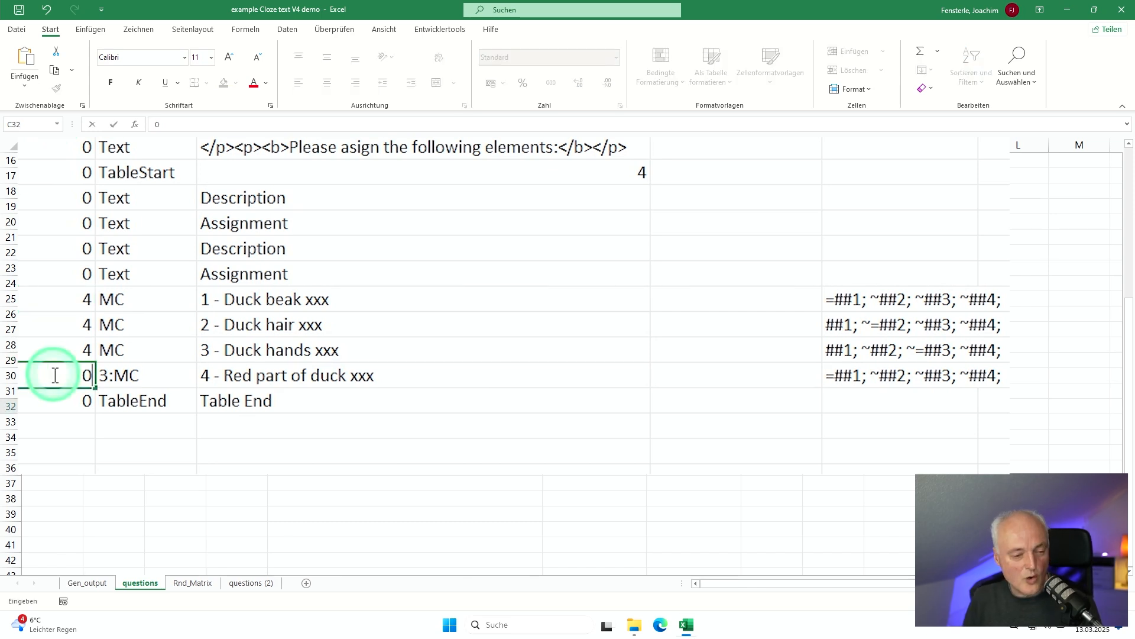
pyautogui.press('Up')
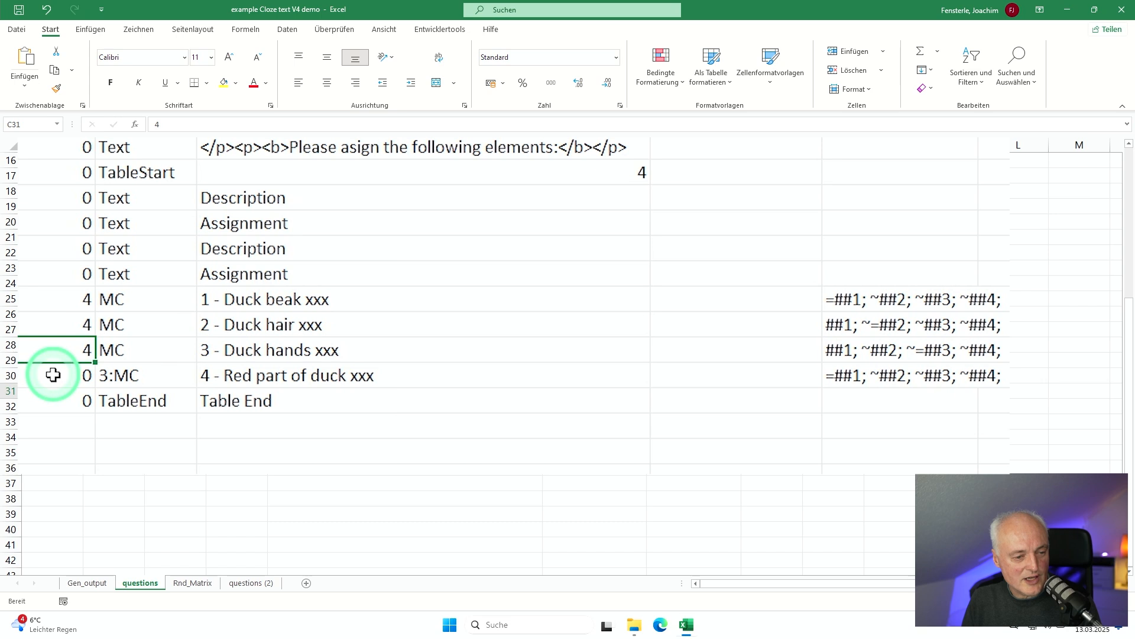
pyautogui.press('Up')
pyautogui.press('Up')
pyautogui.press('Down')
pyautogui.press('Down')
pyautogui.press('Up')
pyautogui.press('Up')
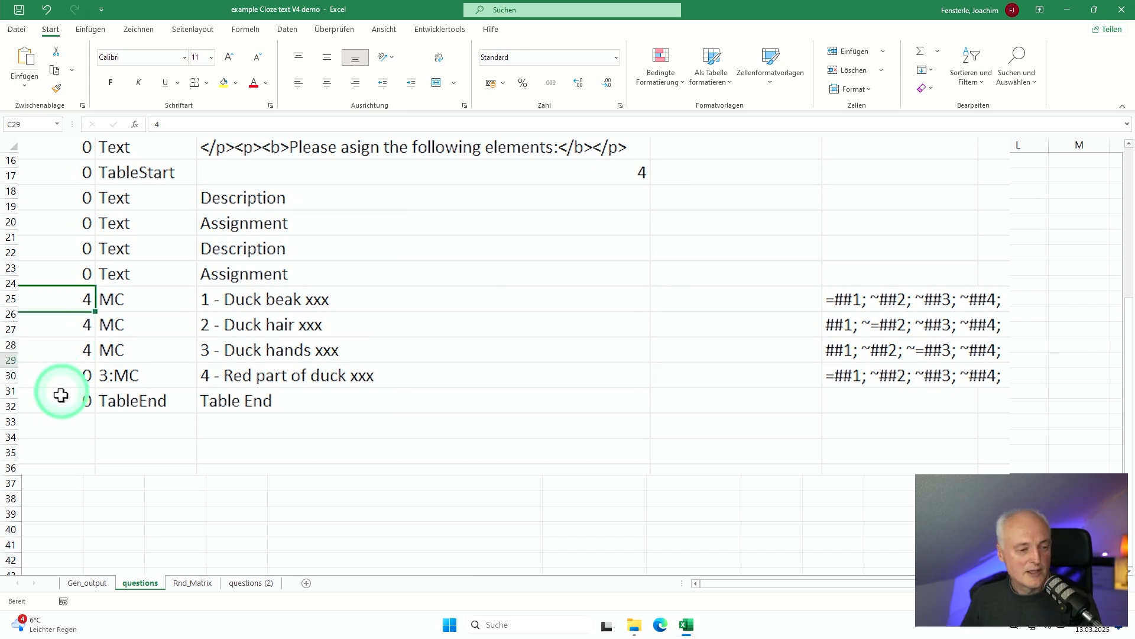
# Step: On the Gen_output sheet, set the number of questions for category 4 to 2
pyautogui.click(83, 582)
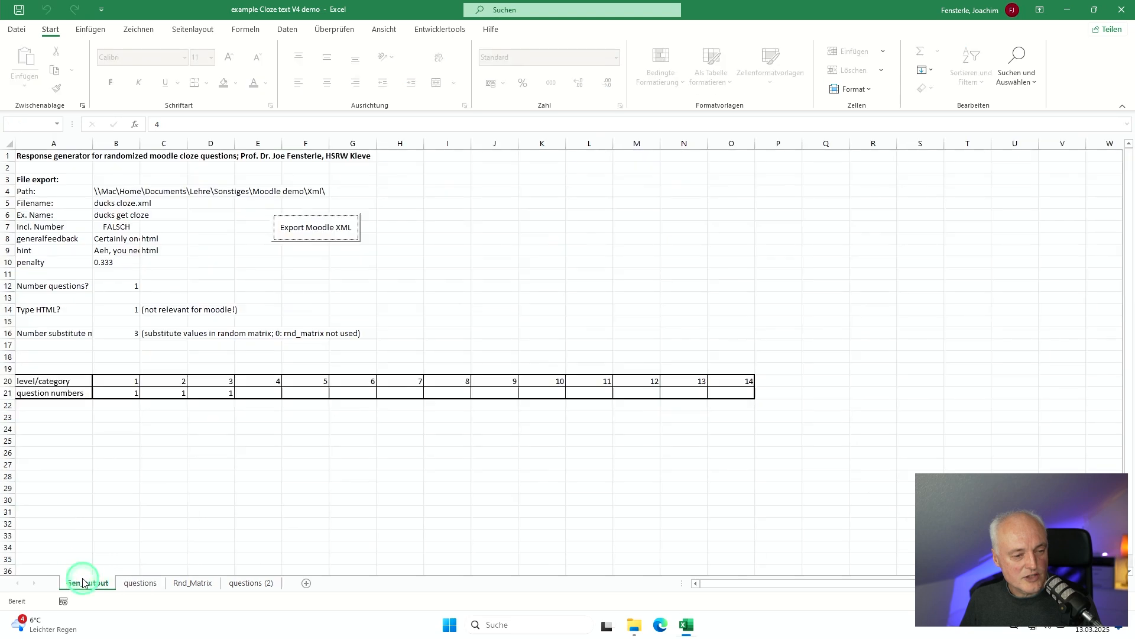
pyautogui.write('2')
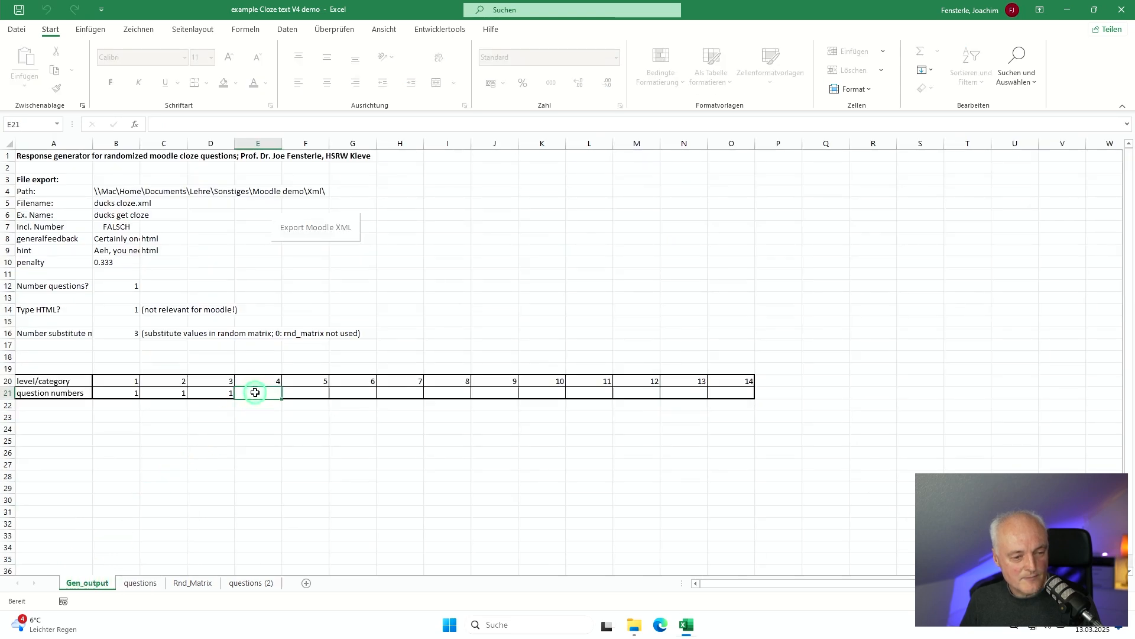
pyautogui.press('Return')
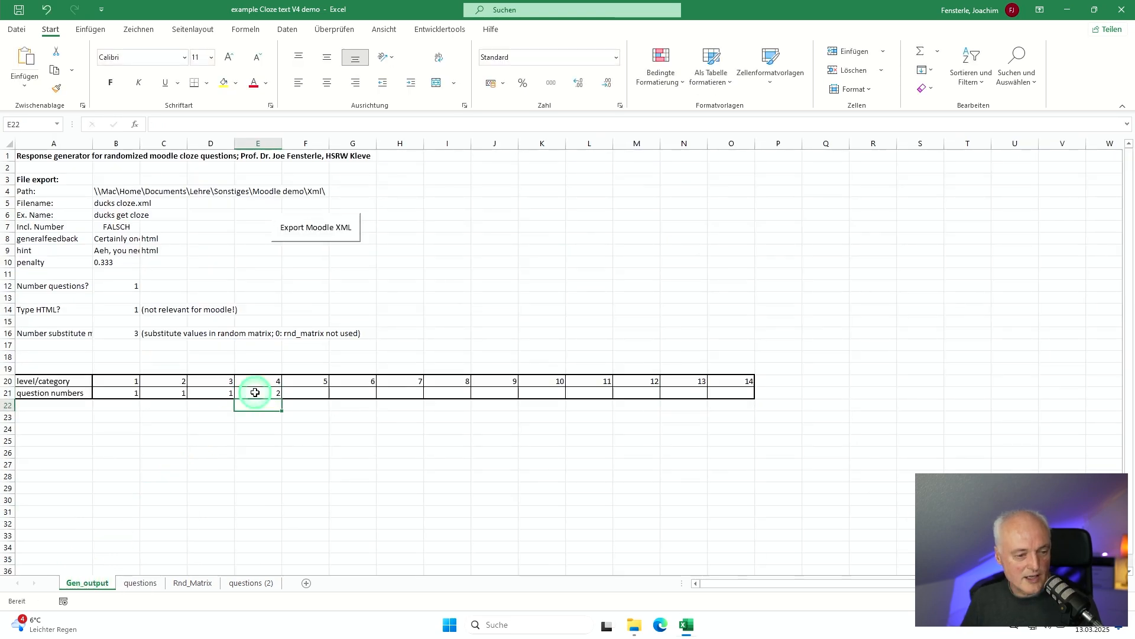
# Step: On the questions sheet, insert one empty row above the duck beak question and one below the duck hands question
pyautogui.click(143, 583)
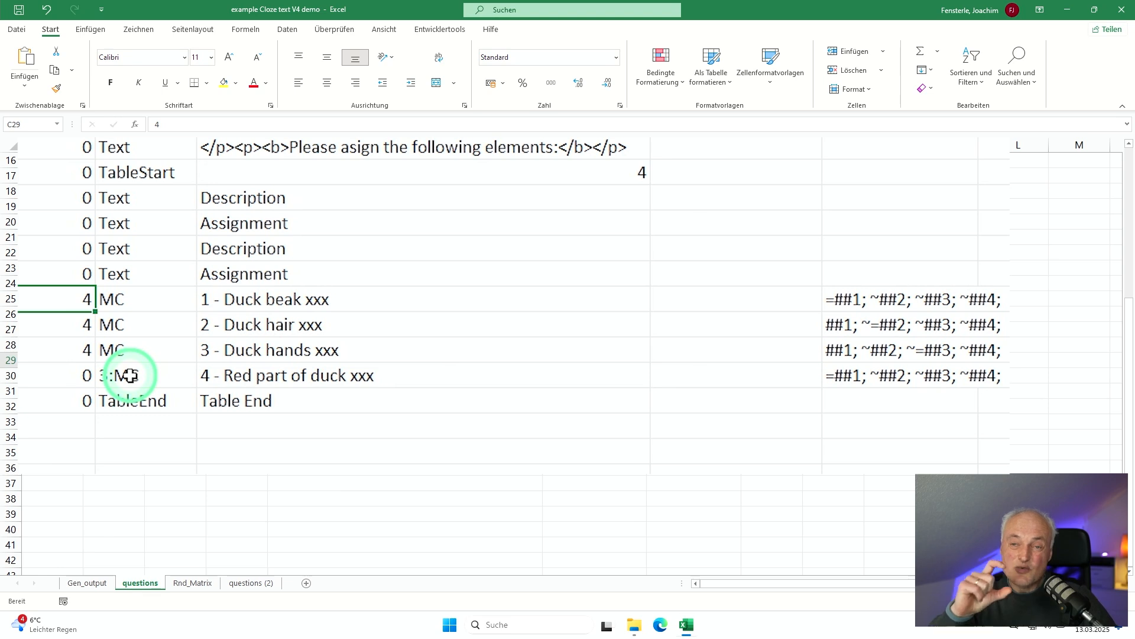
pyautogui.moveTo(119, 299); pyautogui.dragTo(225, 345)
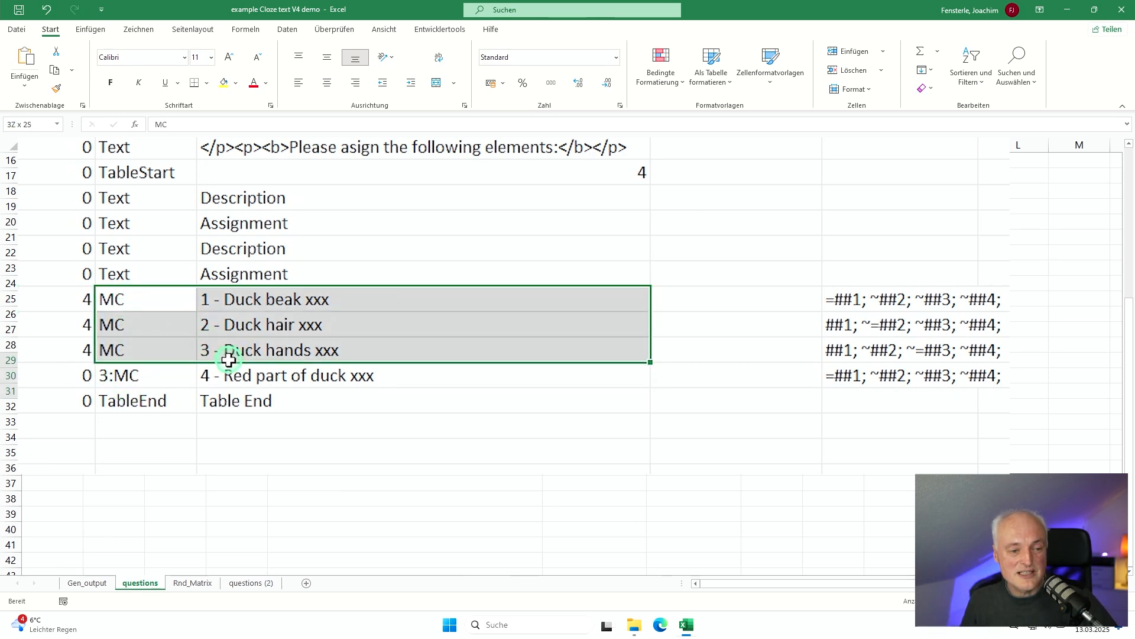
pyautogui.click(127, 303)
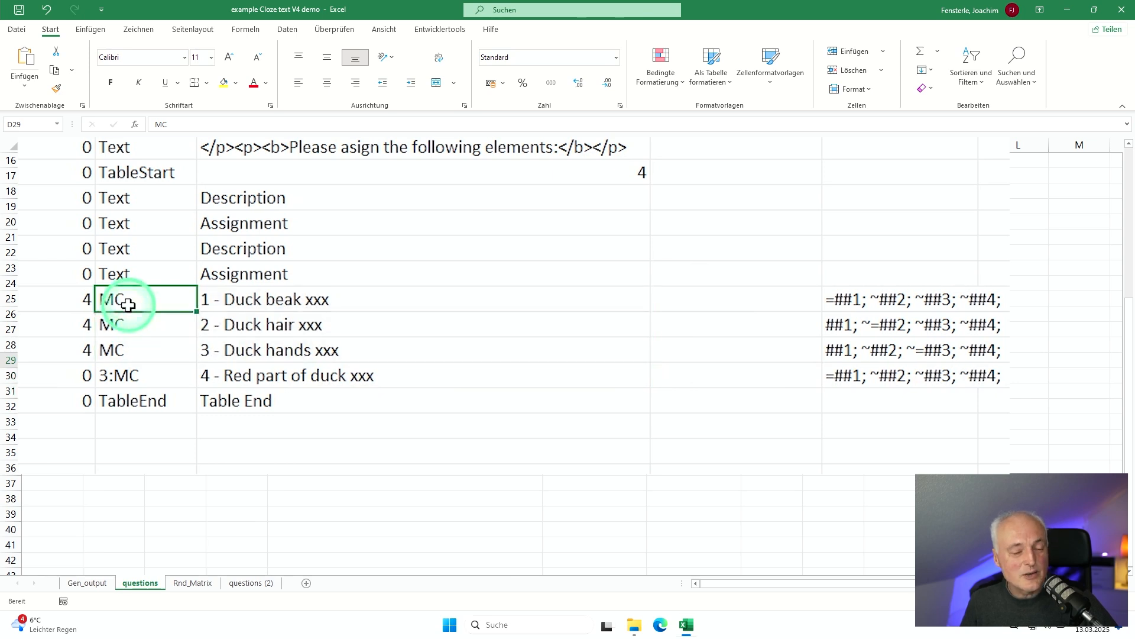
pyautogui.click(16, 360)
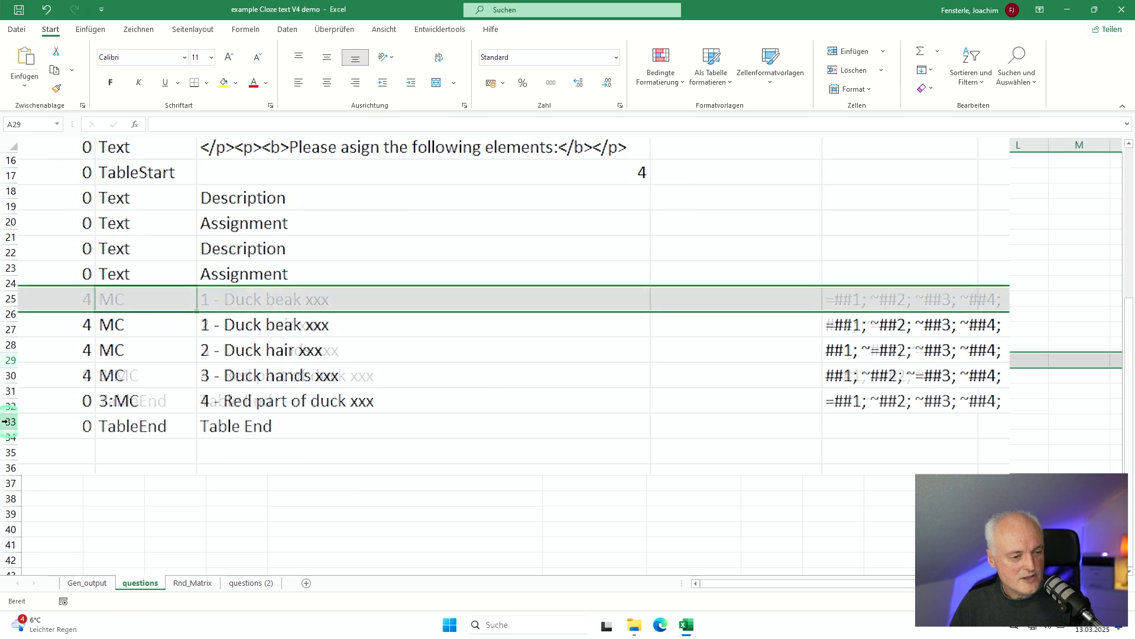
pyautogui.rightClick(8, 421)
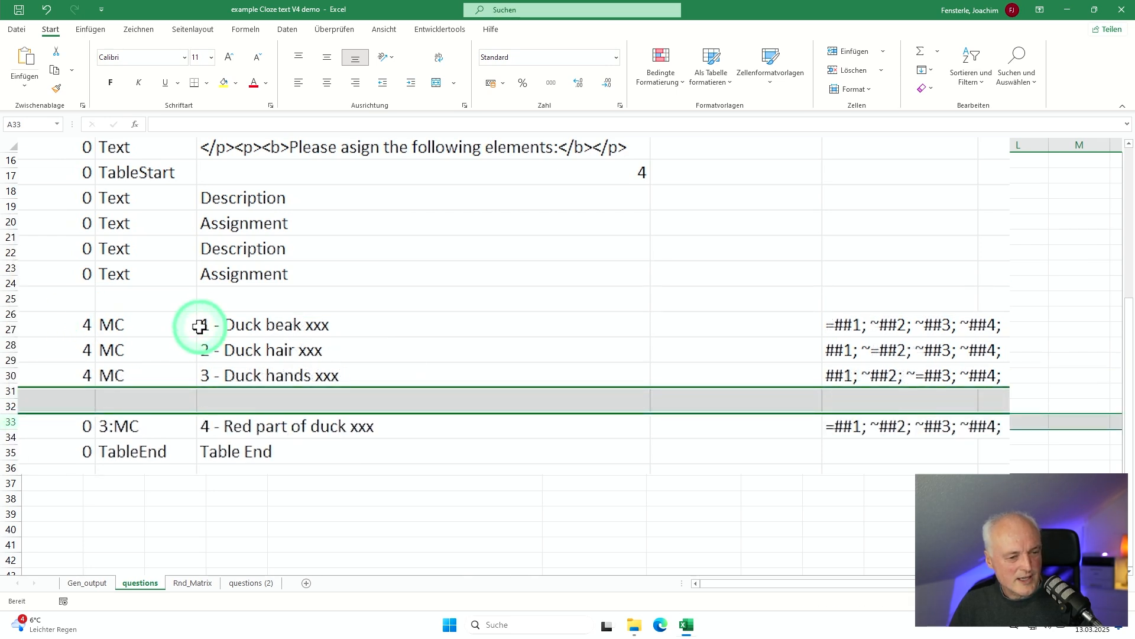
# Step: Fill the empty row 29 above the duck beak question with category 0, type RandStart and text RandStart
pyautogui.click(71, 291)
pyautogui.write('0')
pyautogui.press('Return')
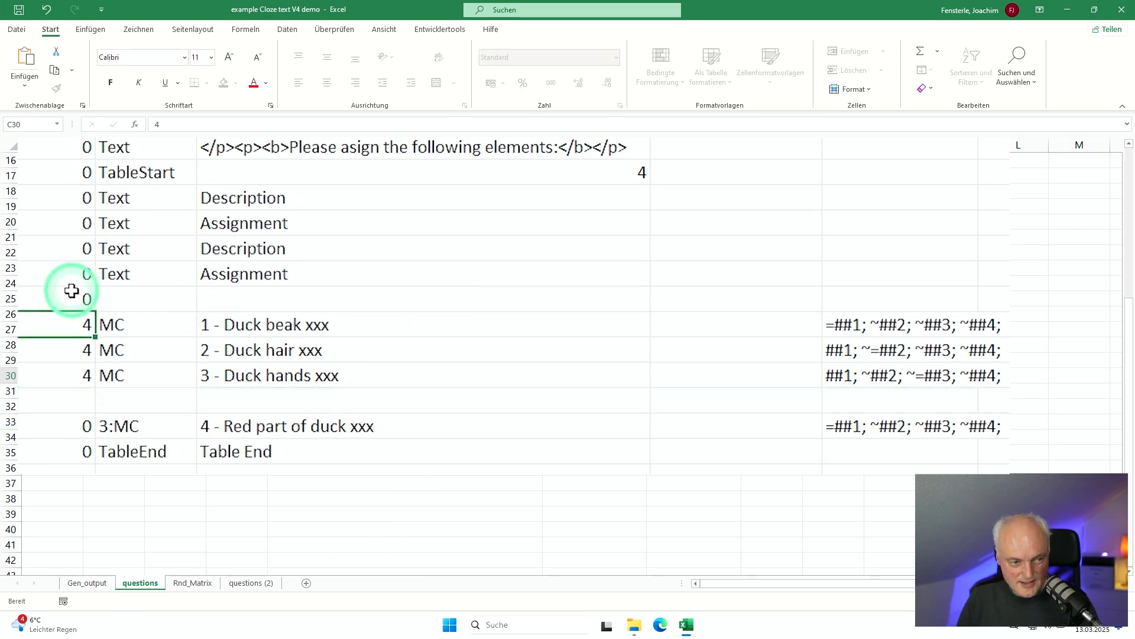
pyautogui.press('Up')
pyautogui.press('Right')
pyautogui.write('Ra')
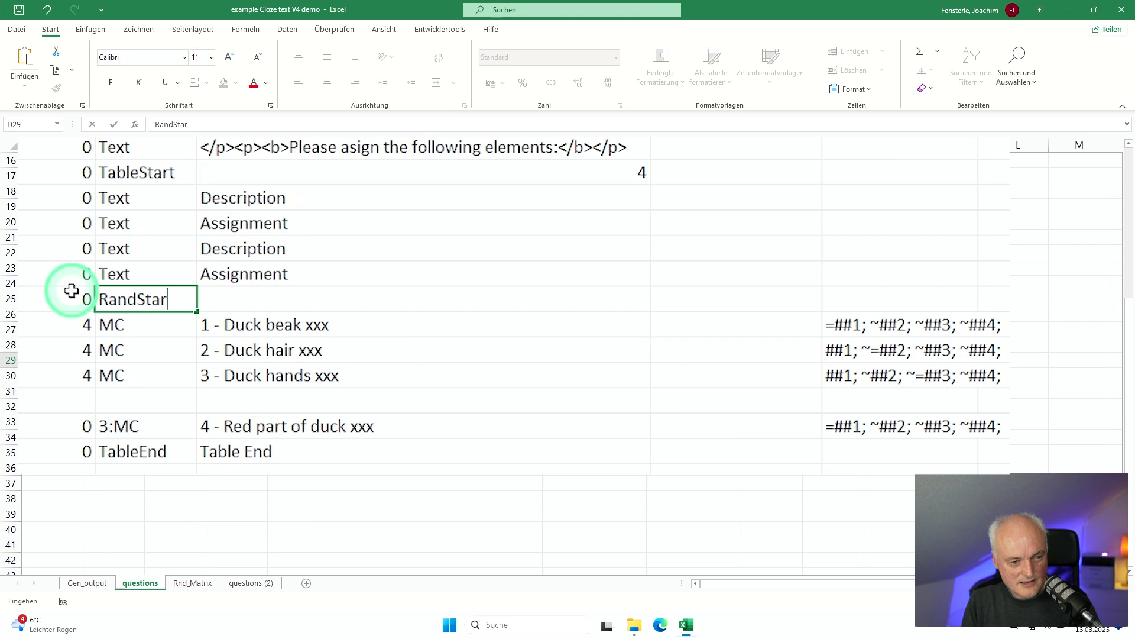
pyautogui.press('Tab')
pyautogui.write('Ra')
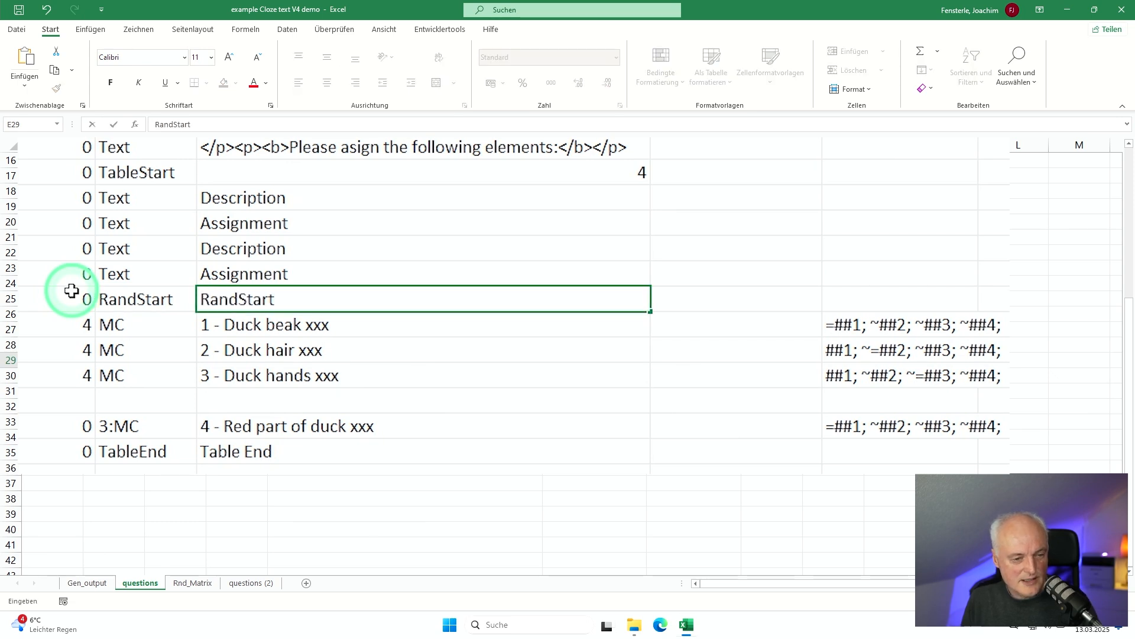
pyautogui.write('ndStart')
pyautogui.press('Return')
# Step: Fill the empty row 33 below the duck hands question with category 0, type RandEnd and text RandEnd
pyautogui.press('Down')
pyautogui.press('Down')
pyautogui.press('Down')
pyautogui.press('Left')
pyautogui.press('Left')
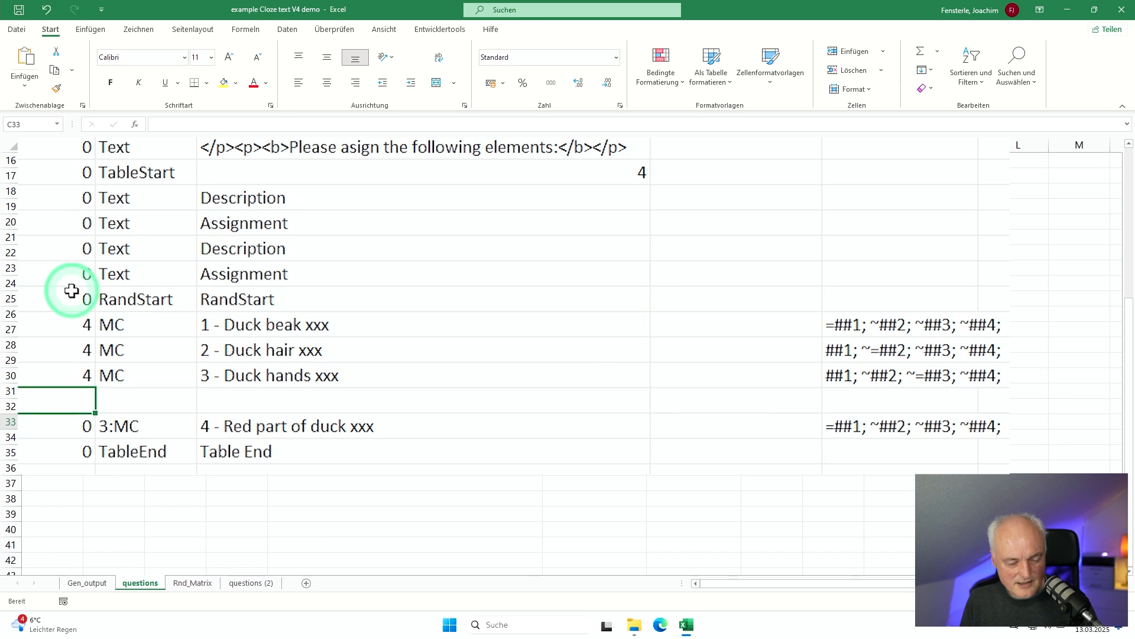
pyautogui.write('0')
pyautogui.press('Tab')
pyautogui.write('Rand')
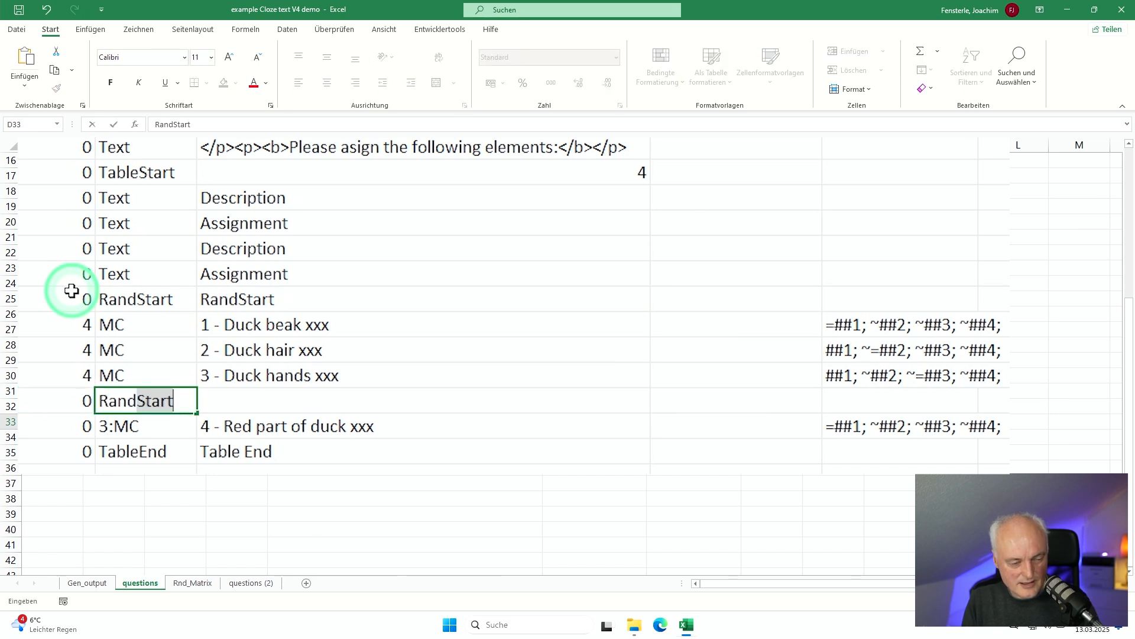
pyautogui.write('End')
pyautogui.press('Tab')
pyautogui.write('Ra')
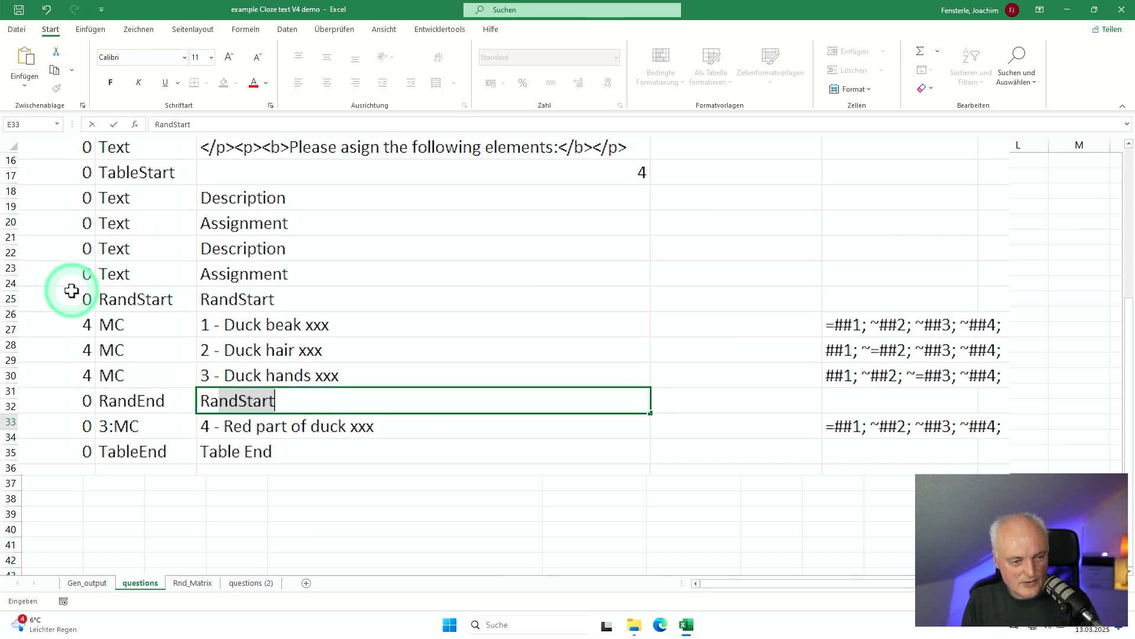
pyautogui.write('ndEnd')
pyautogui.press('Return')
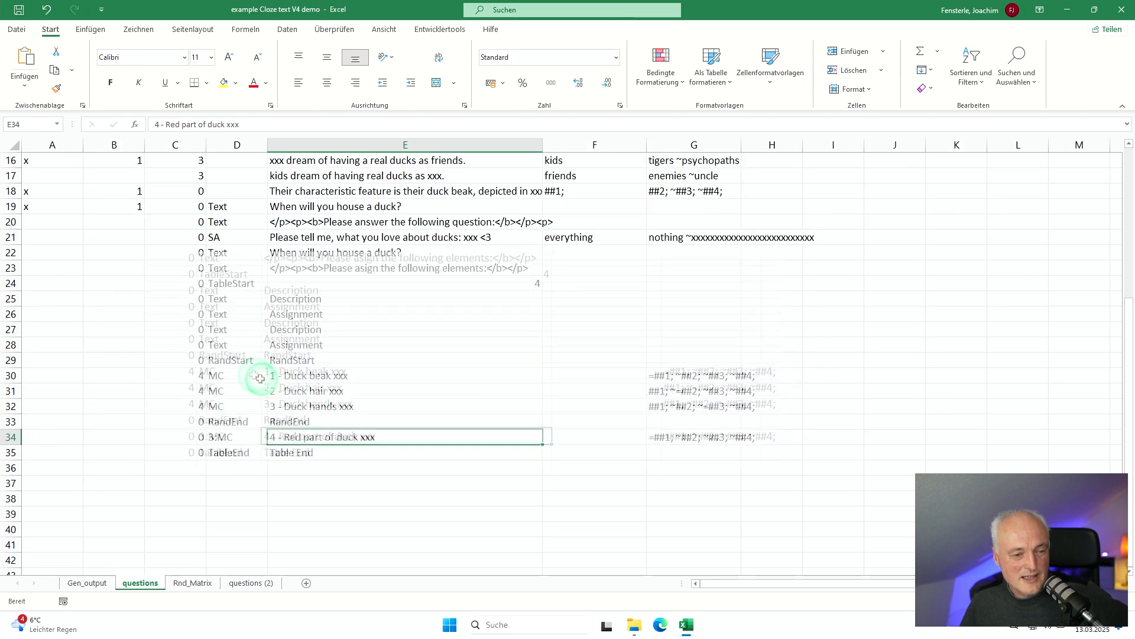
pyautogui.scroll(2, 249, 382)
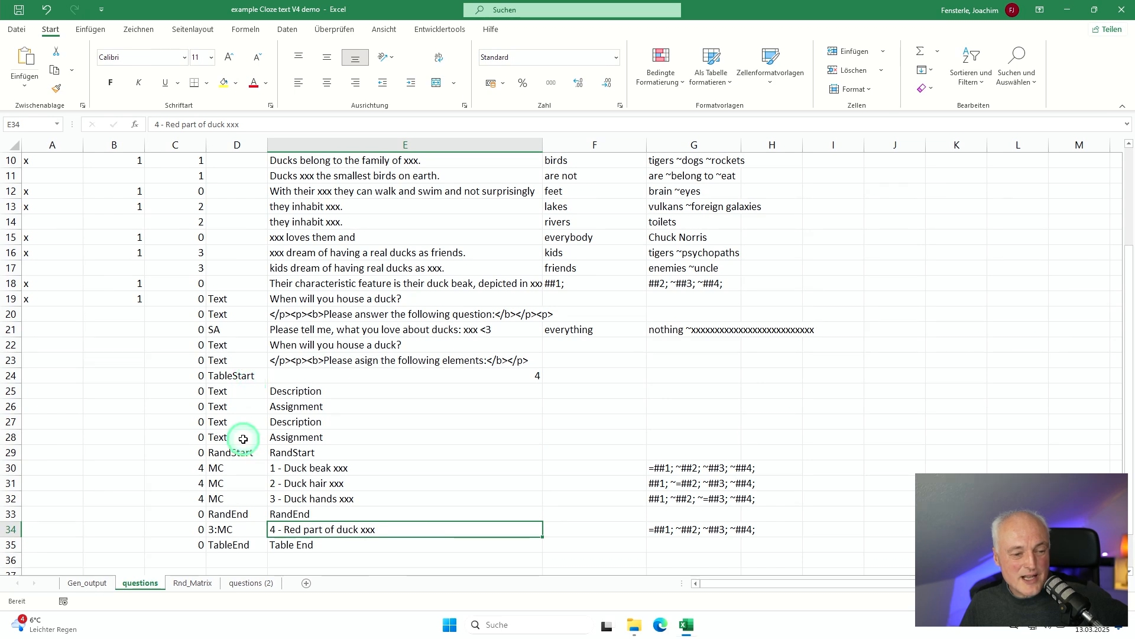
pyautogui.scroll(2, 243, 439)
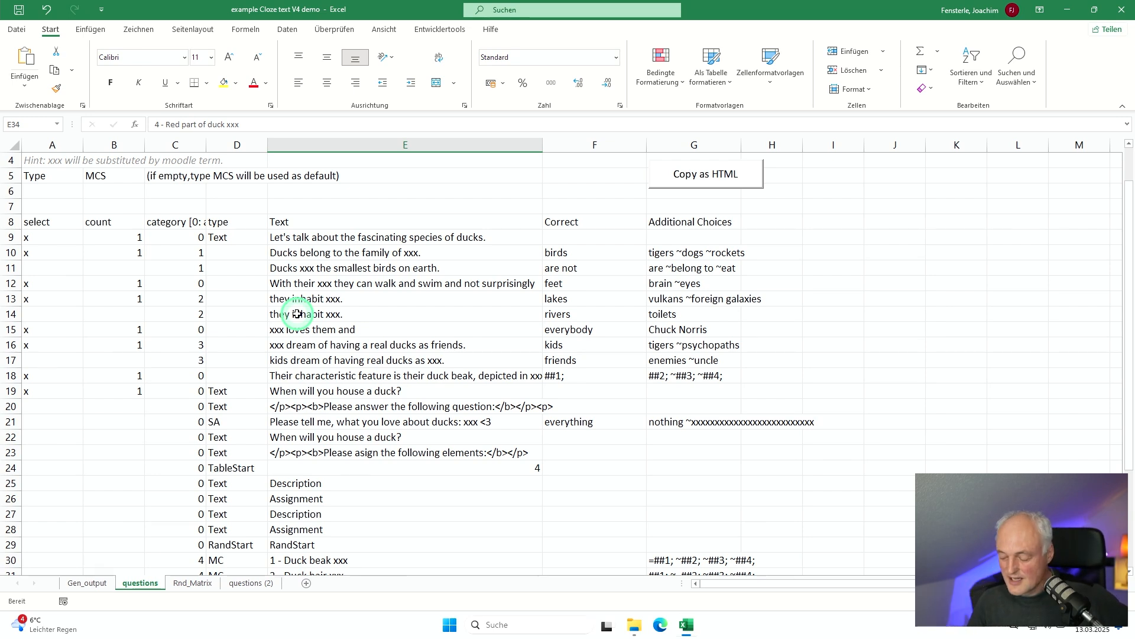
pyautogui.scroll(-4, 217, 378)
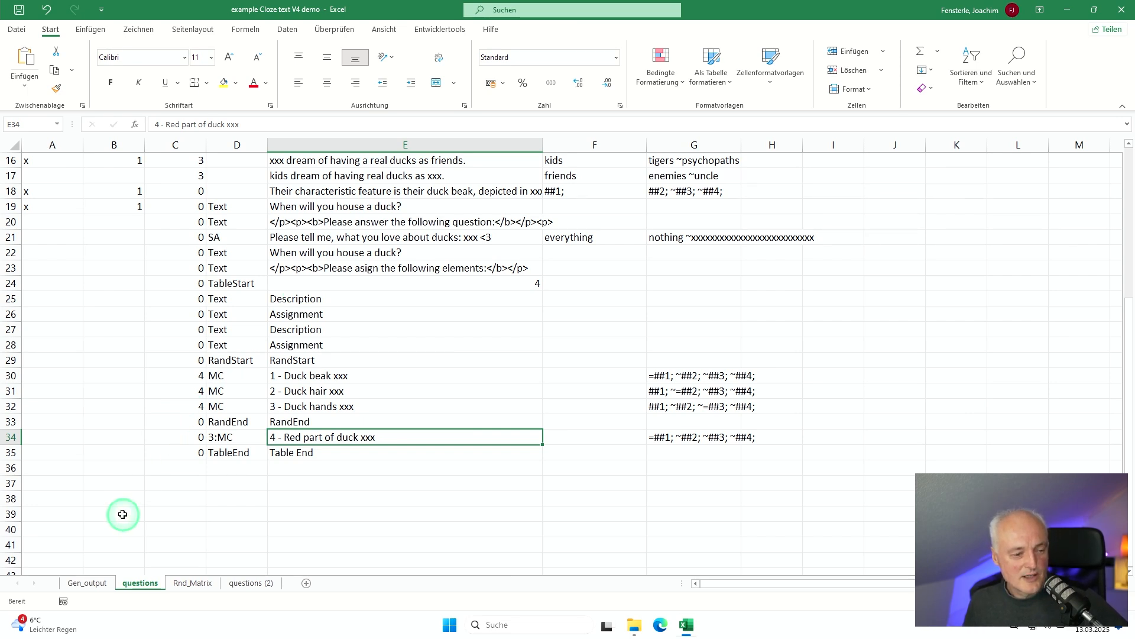
# Step: On the Gen_output sheet, set the number of questions to 4 and export the Moodle XML file
pyautogui.click(82, 583)
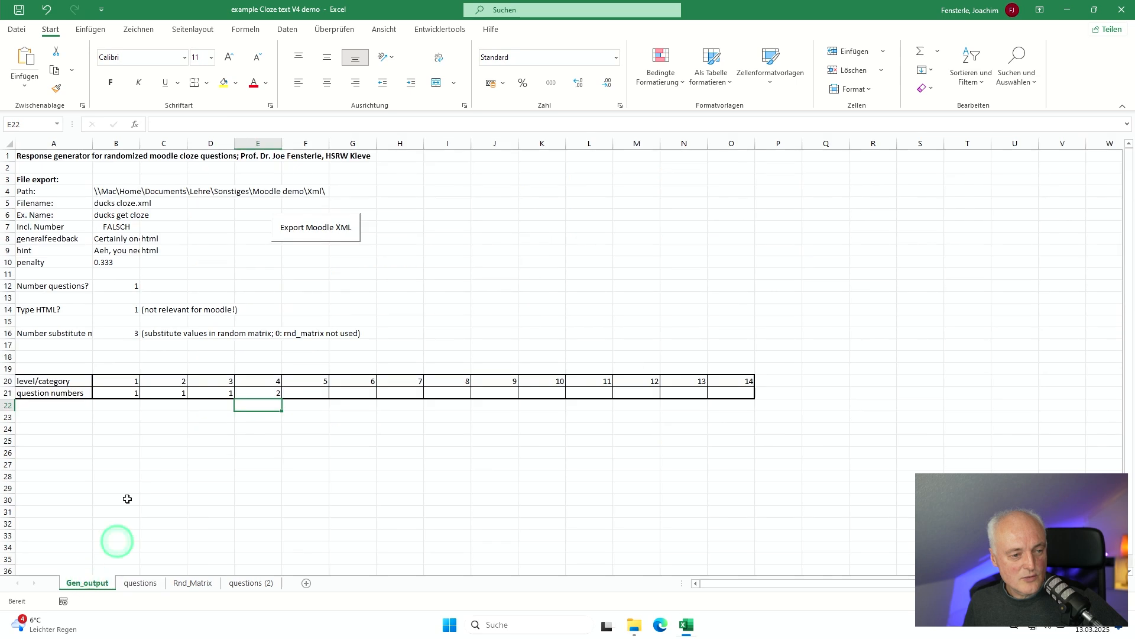
pyautogui.click(120, 286)
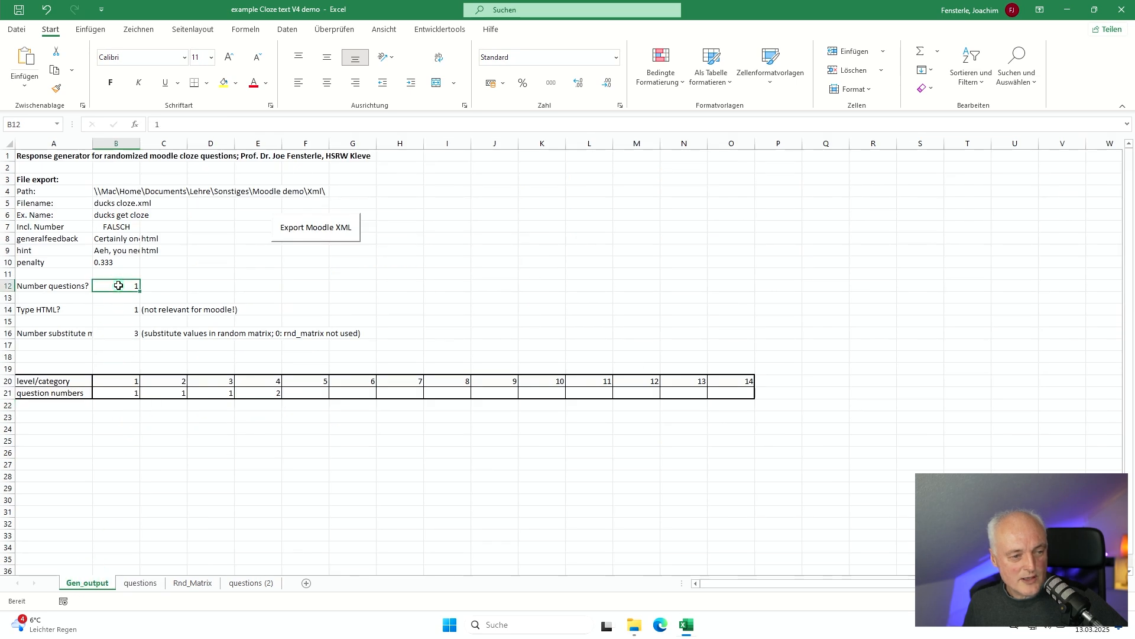
pyautogui.write('4')
pyautogui.press('Return')
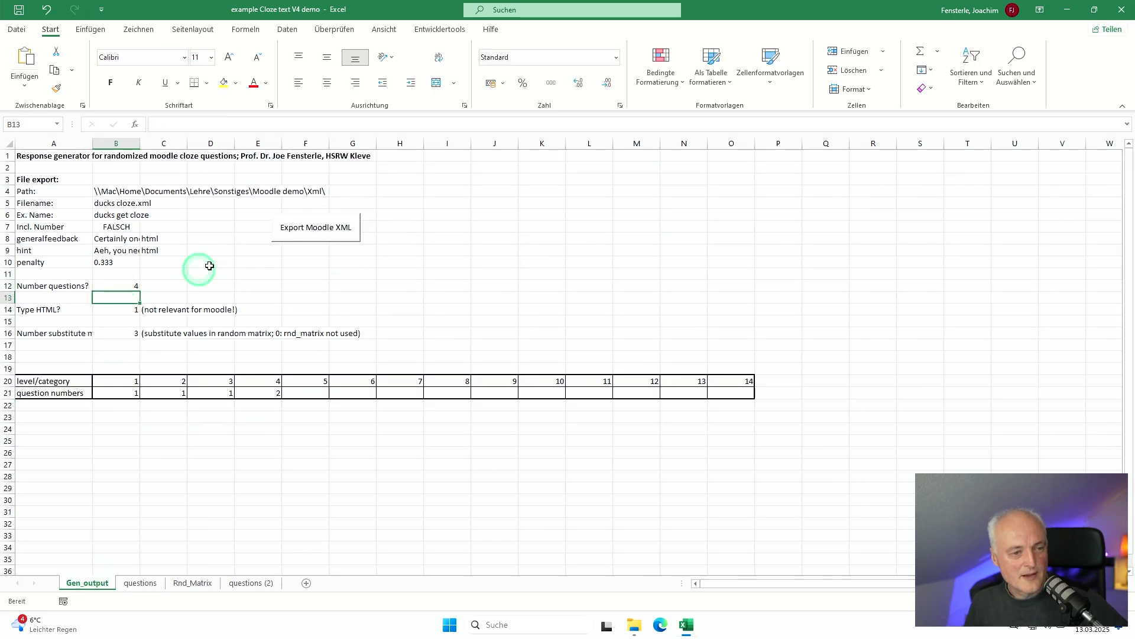
pyautogui.click(296, 234)
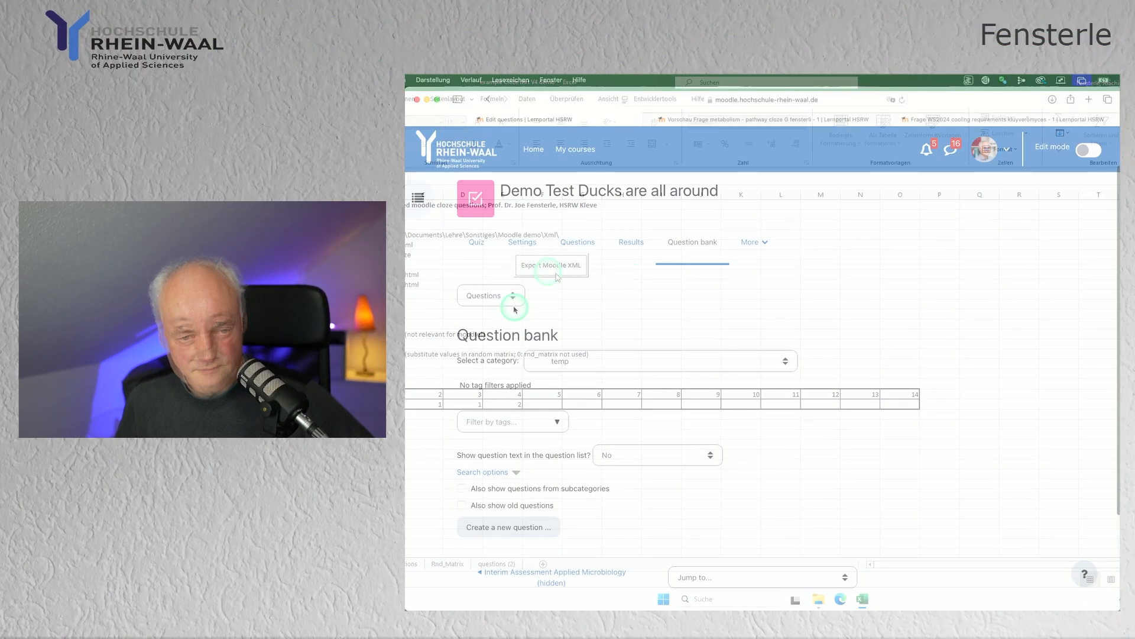
# Step: Switch to the Moodle question bank, open the question import page and choose Moodle XML format
pyautogui.click(508, 302)
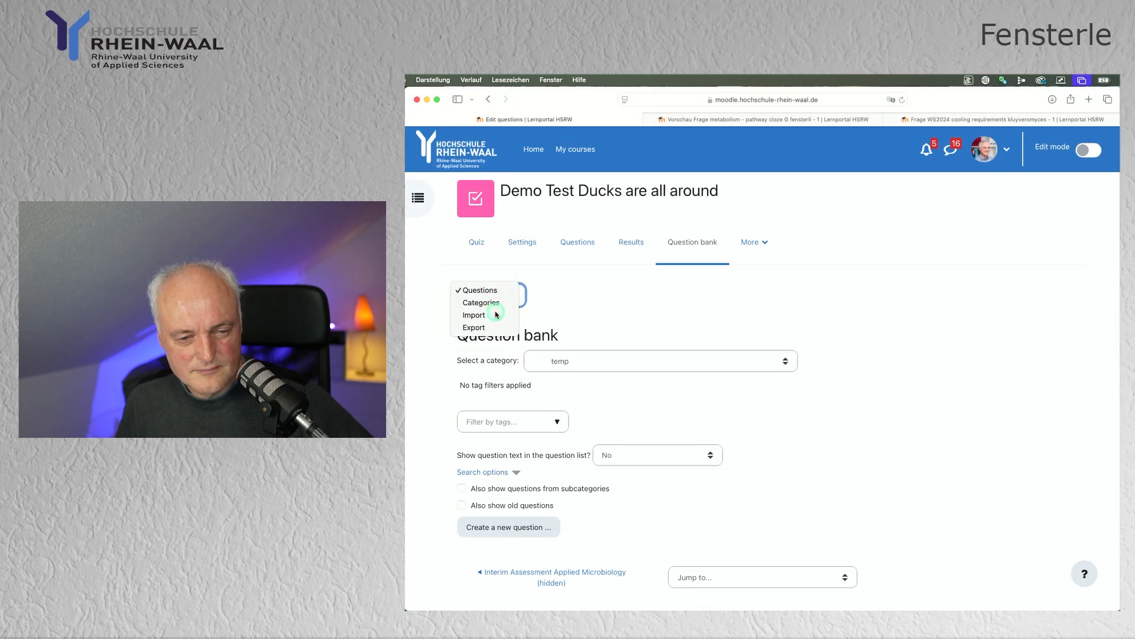
pyautogui.click(496, 315)
pyautogui.scroll(-5, 900, 378)
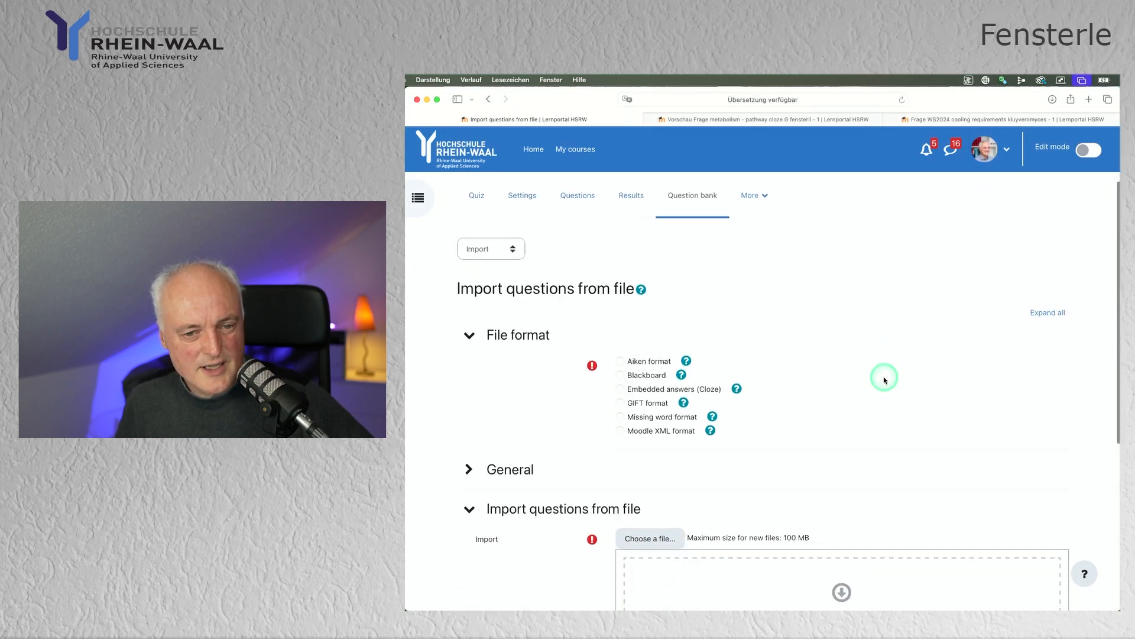
pyautogui.scroll(-1, 885, 379)
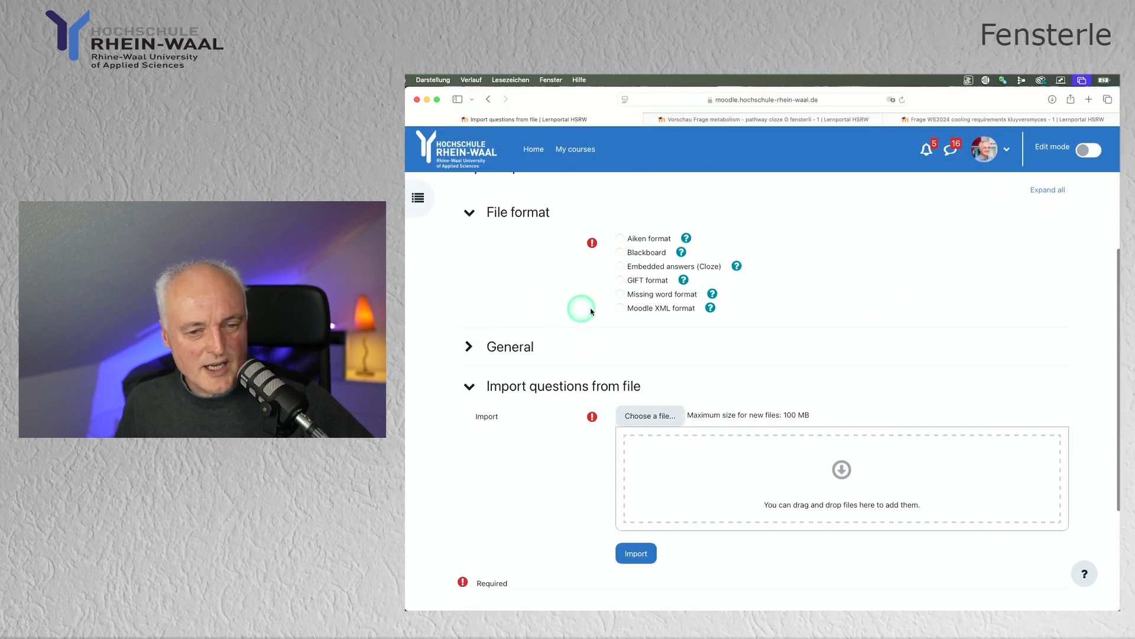
pyautogui.click(619, 309)
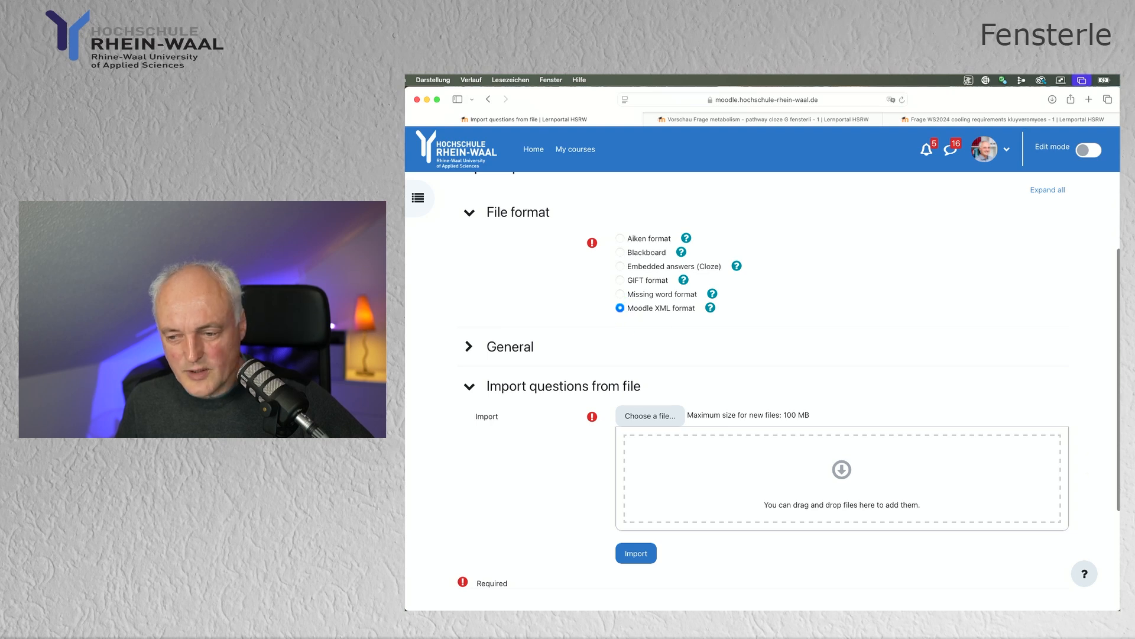
# Step: Add ducks cloze.xml from the Xml folder as the import file, import its questions and continue to the question bank
pyautogui.press('super+Tab')
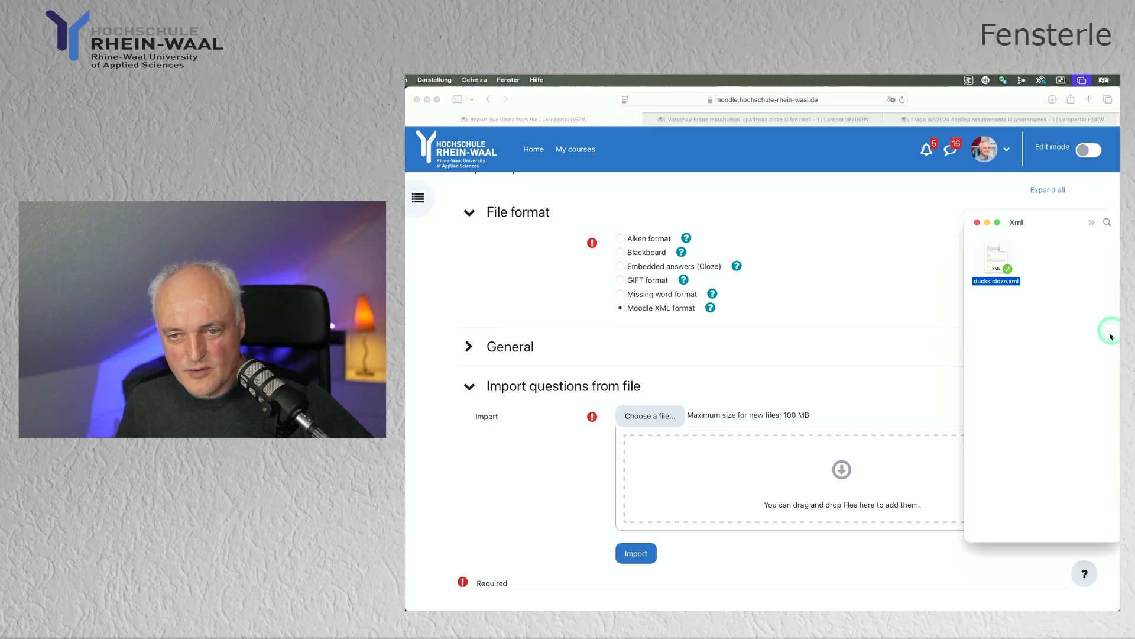
pyautogui.moveTo(997, 262); pyautogui.dragTo(720, 458)
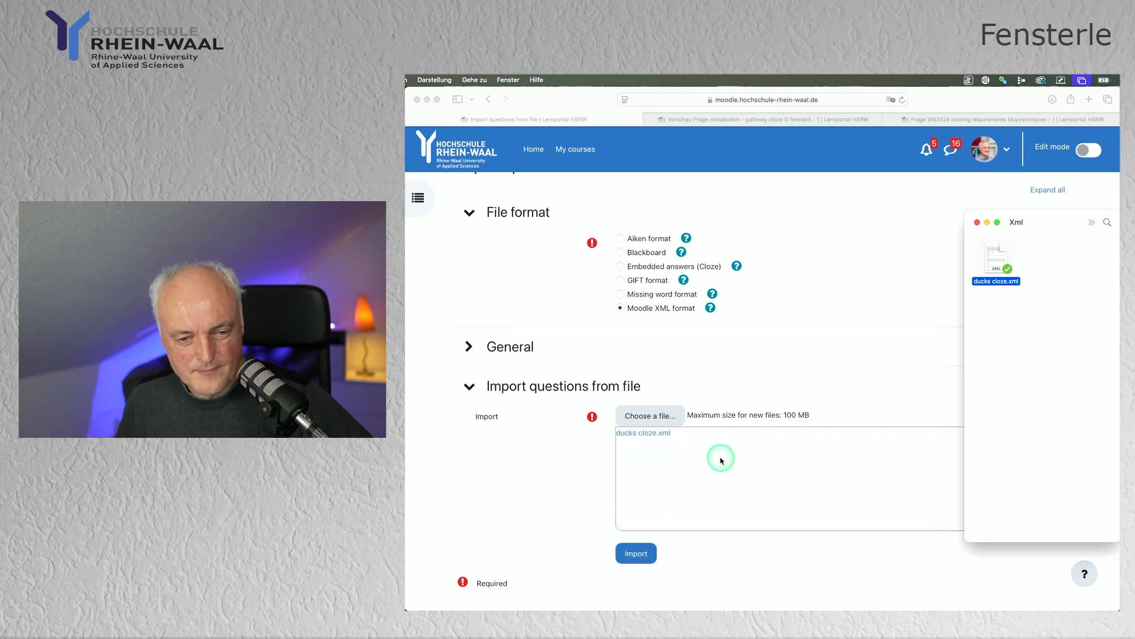
pyautogui.click(644, 554)
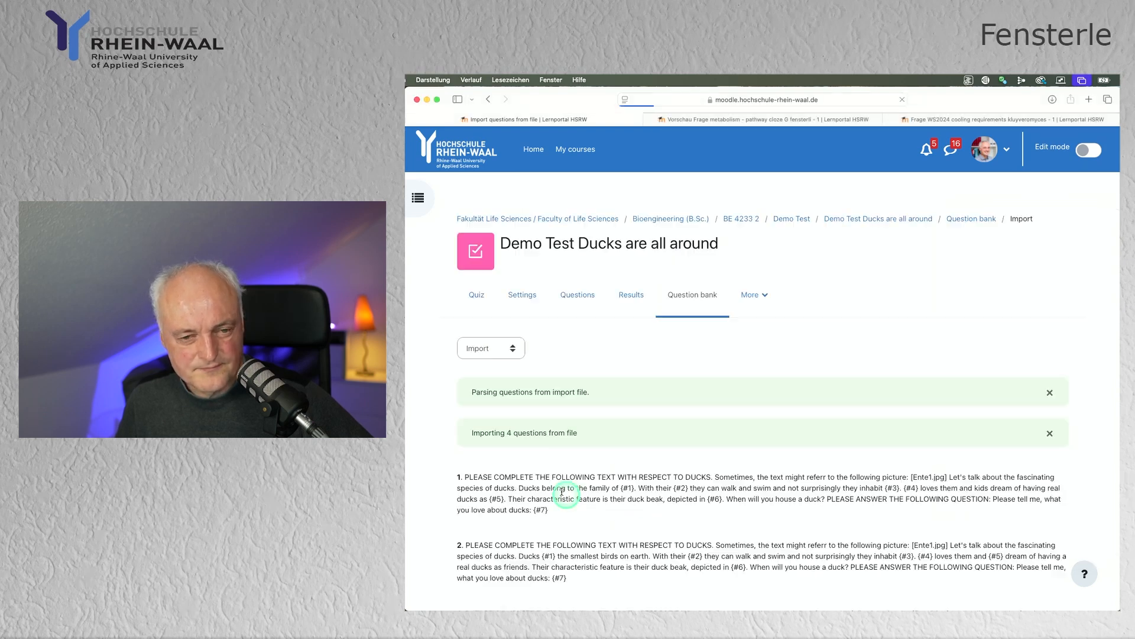
pyautogui.scroll(-5, 547, 478)
pyautogui.scroll(-1, 549, 490)
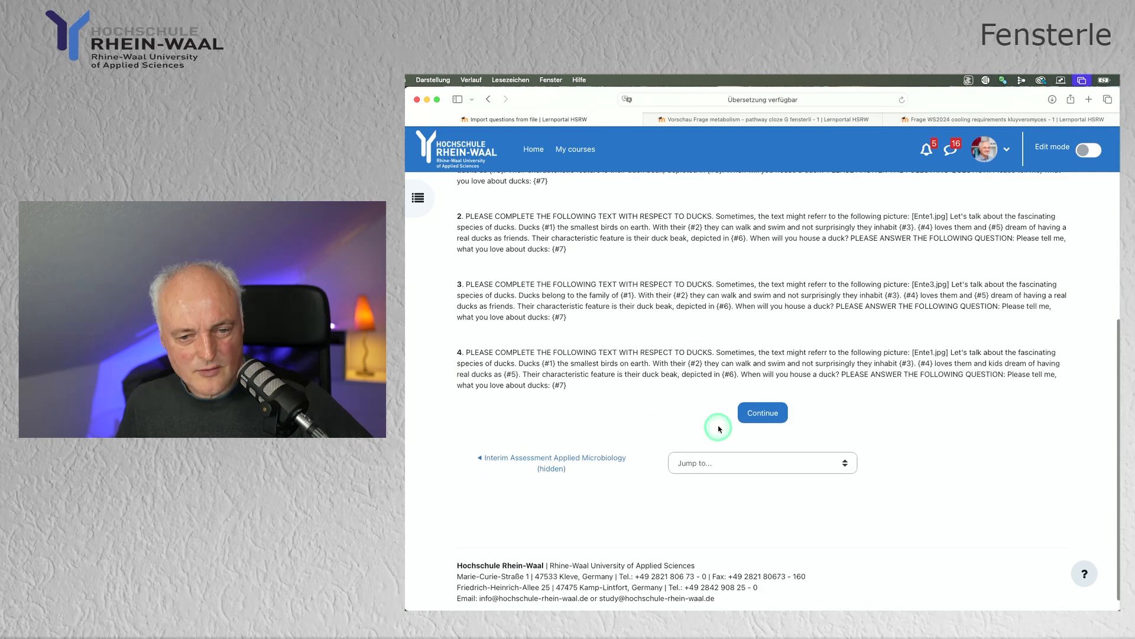
pyautogui.click(745, 416)
# Step: Preview the imported question ducks get cloze - 1 down to its assignment table
pyautogui.scroll(-5, 727, 443)
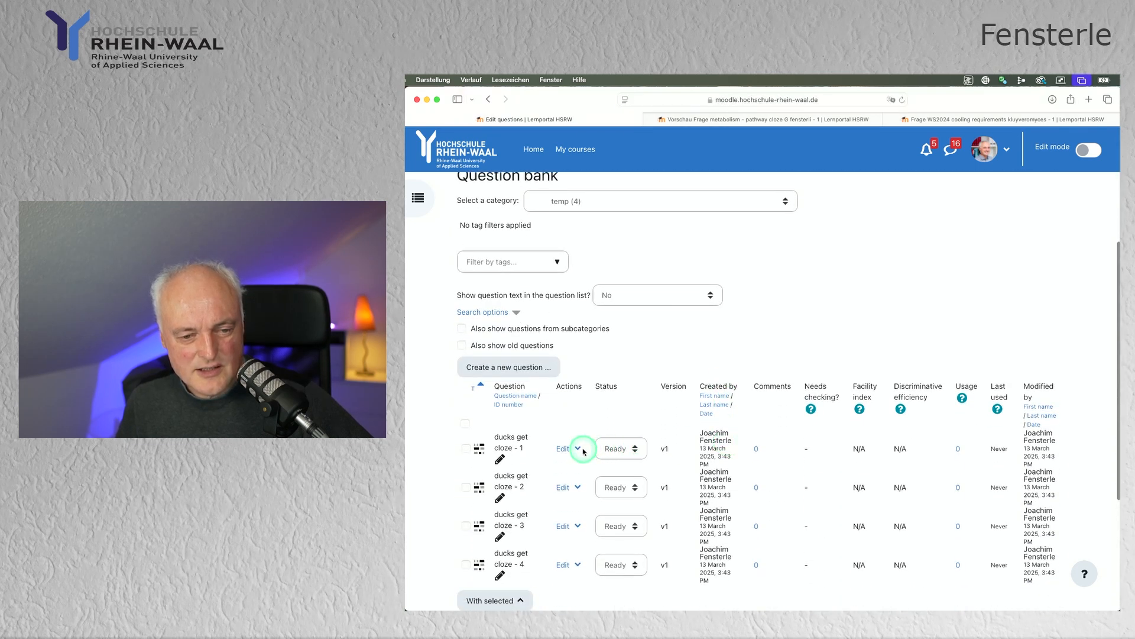
pyautogui.click(578, 450)
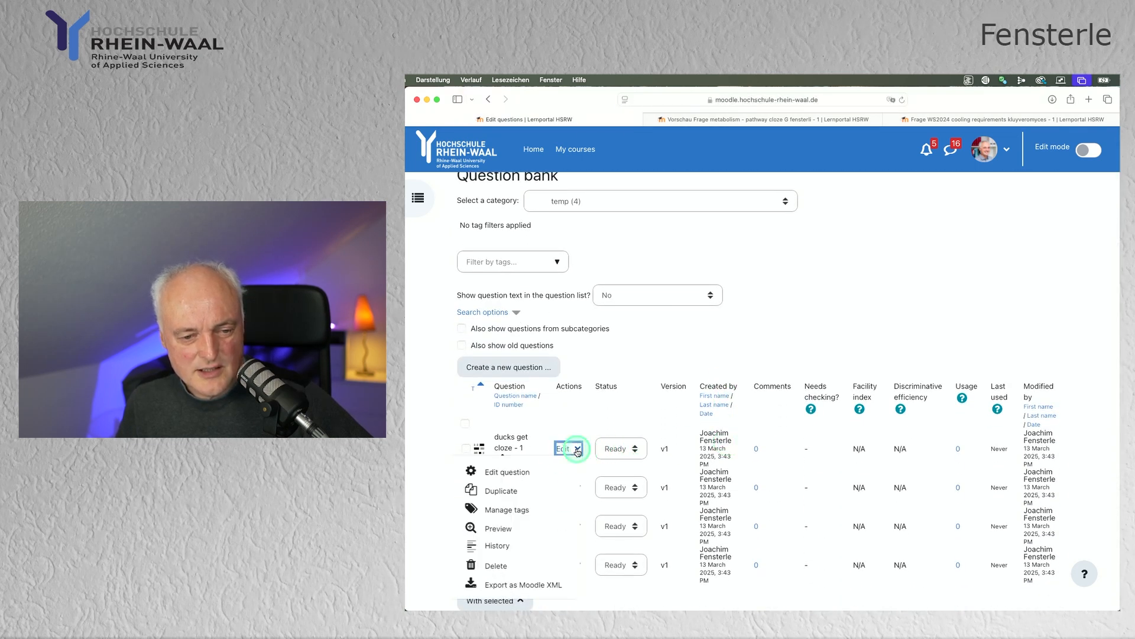
pyautogui.click(505, 528)
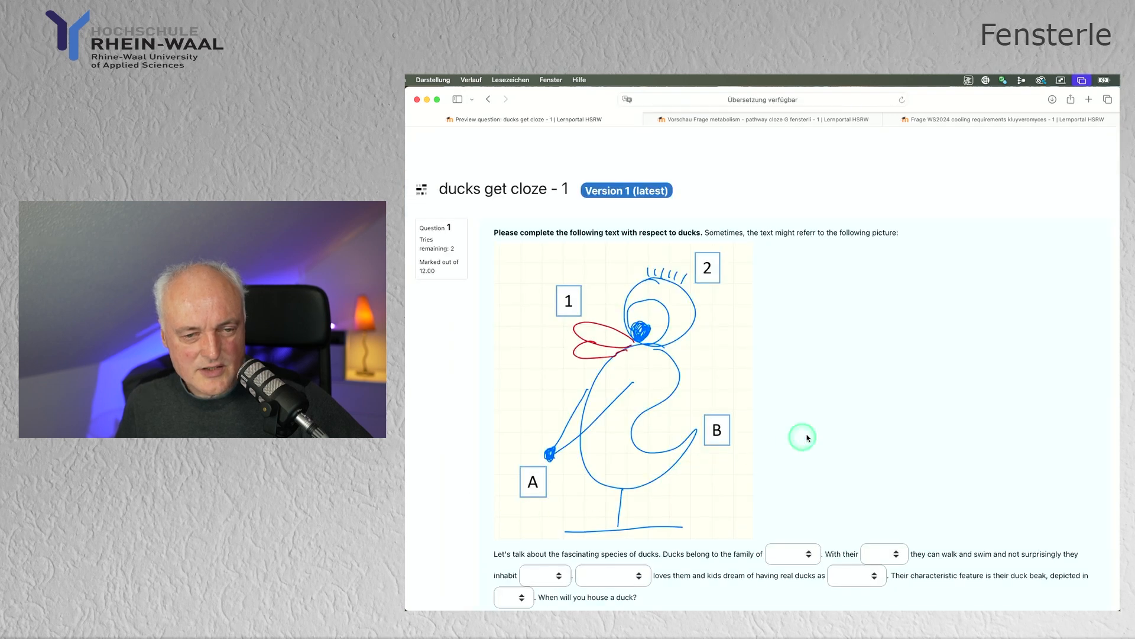
pyautogui.scroll(-5, 891, 438)
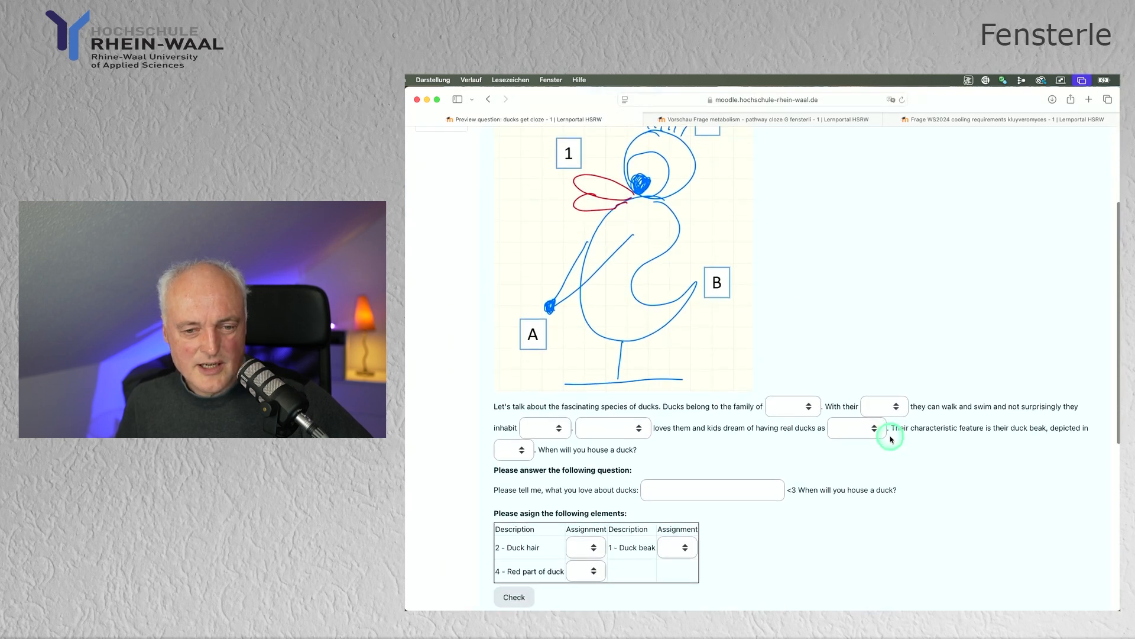
# Step: Look at the answer options of the duck family gap and answer "everything" to what you love about ducks
pyautogui.click(706, 490)
pyautogui.scroll(-1, 747, 464)
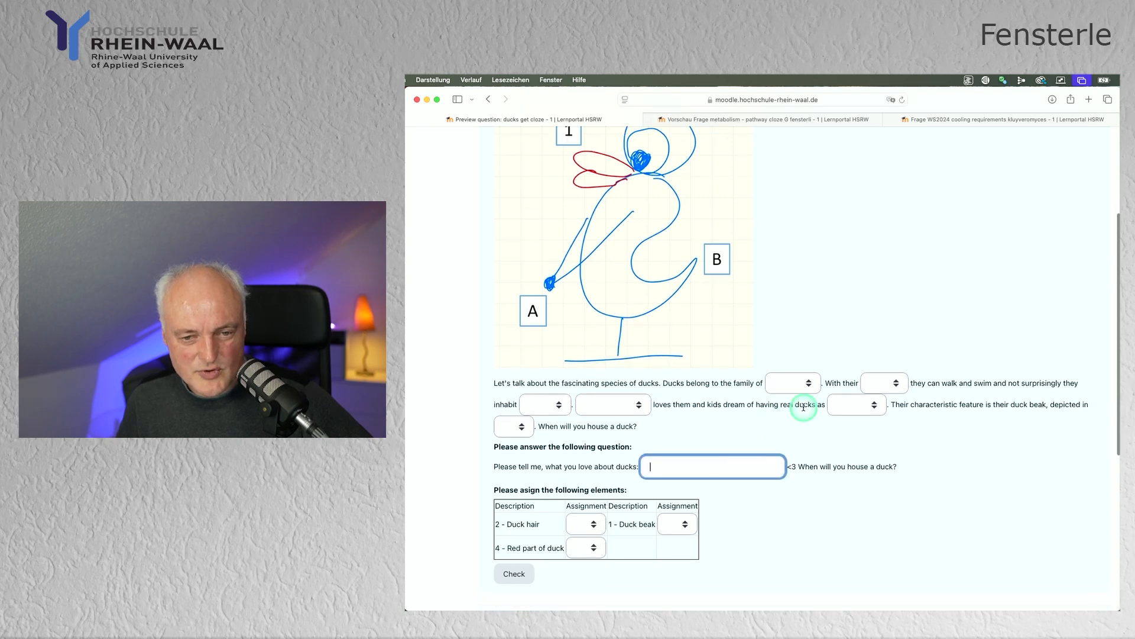
pyautogui.click(810, 389)
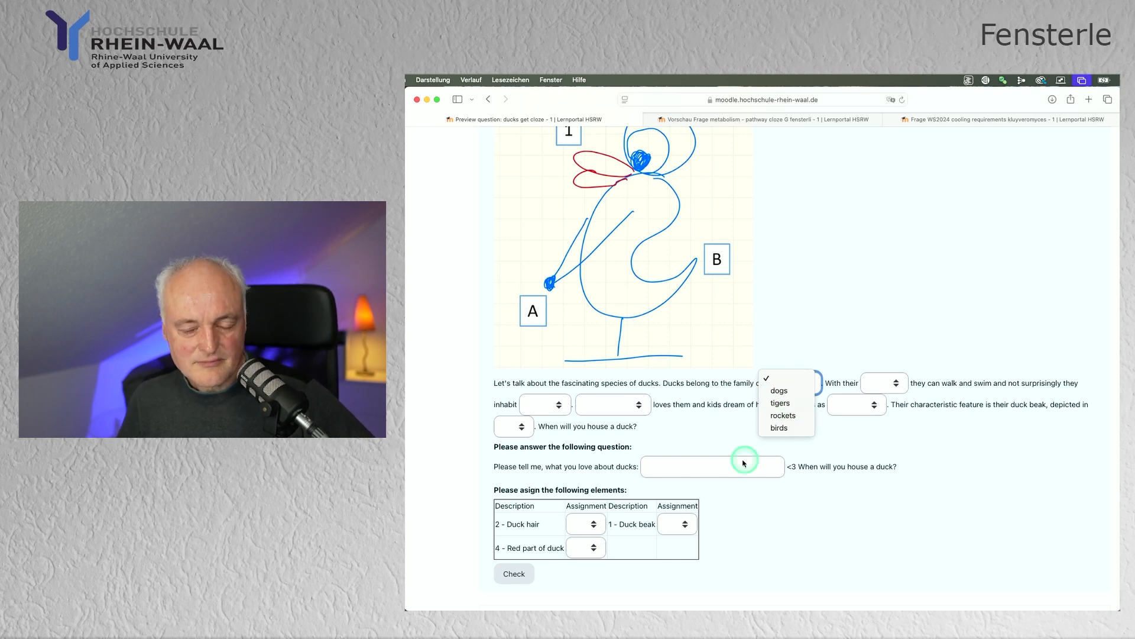
pyautogui.click(683, 468)
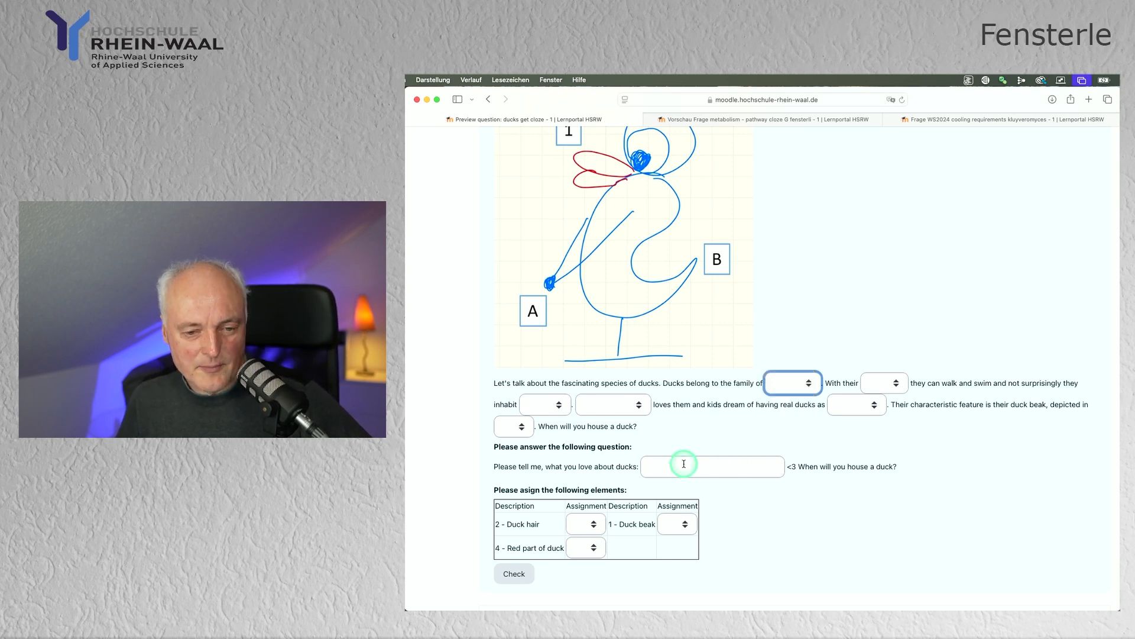
pyautogui.click(680, 466)
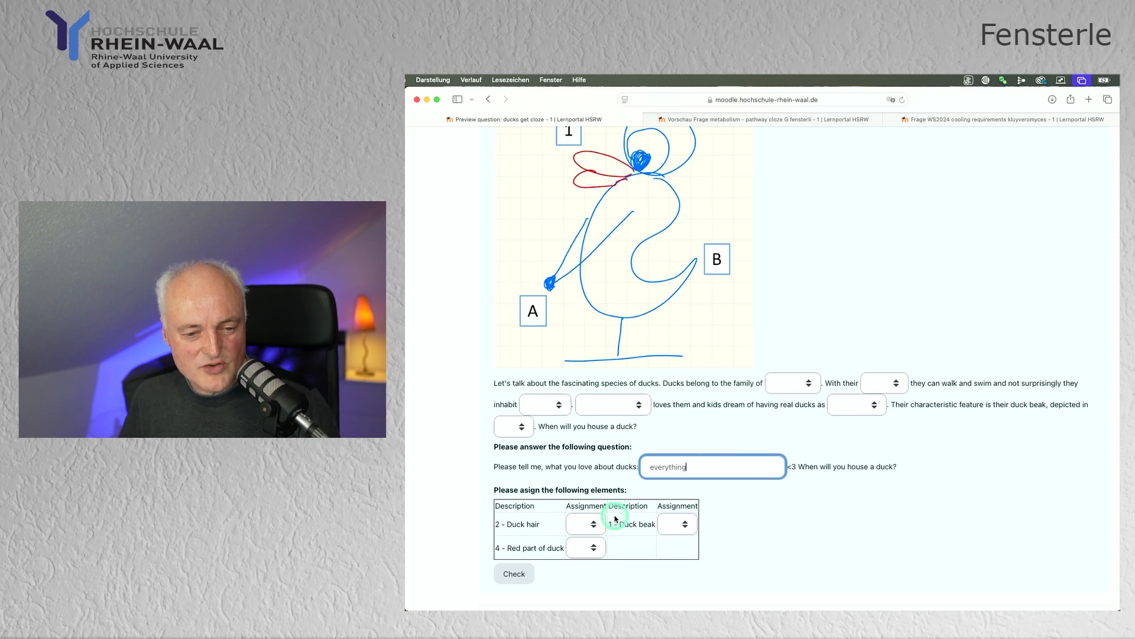
# Step: In the assignment table, assign 2 to Duck hair and 1 to Duck beak
pyautogui.scroll(-2, 578, 488)
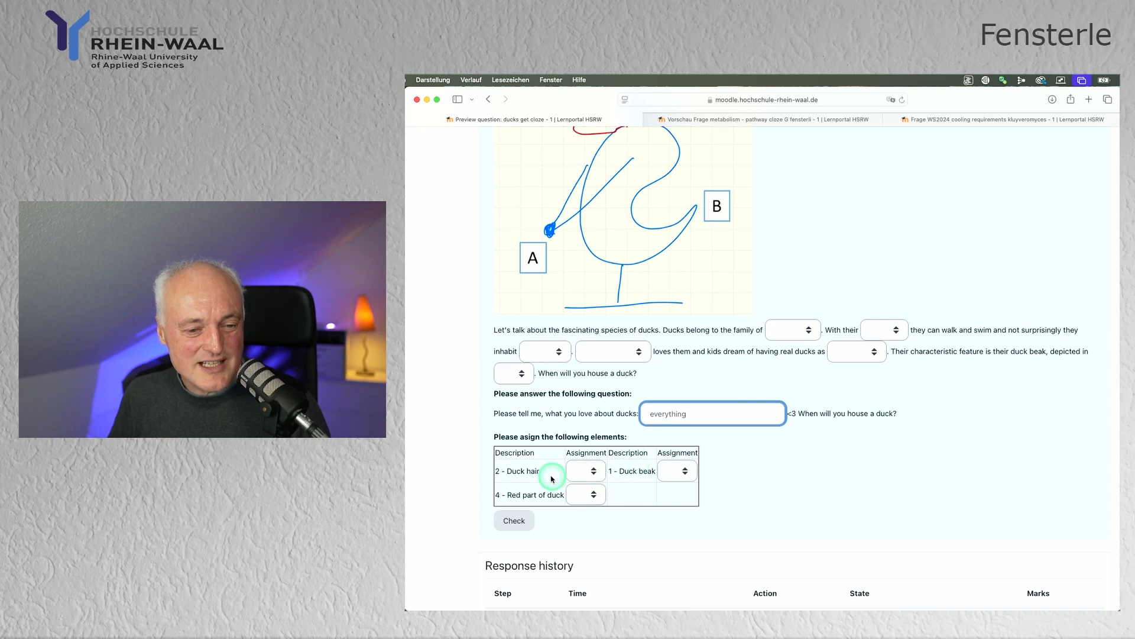
pyautogui.scroll(3, 590, 473)
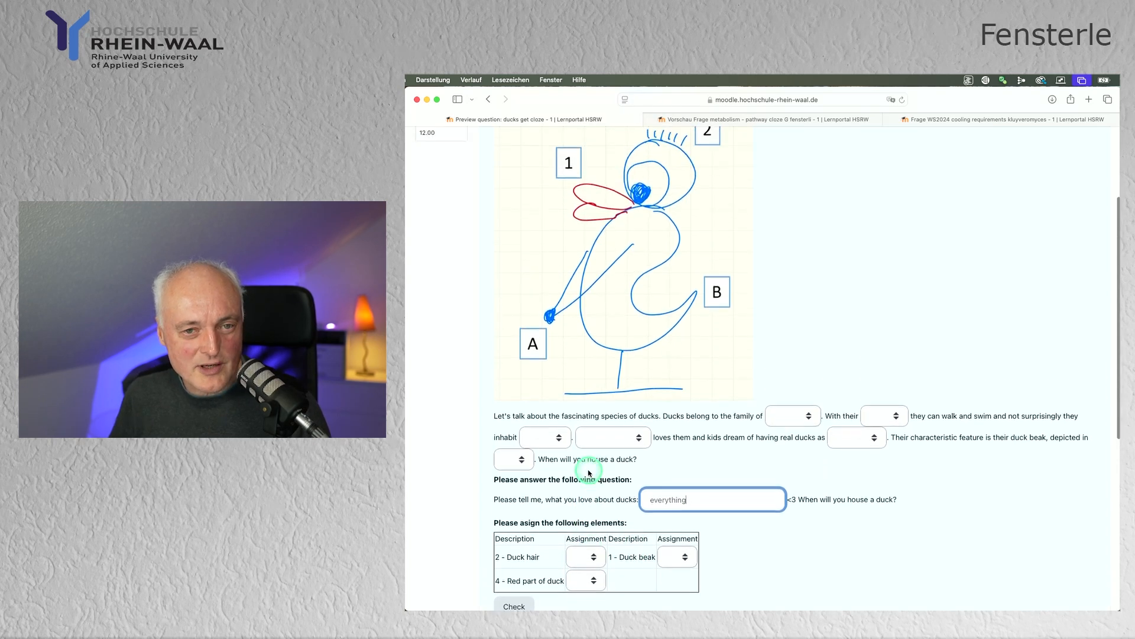
pyautogui.scroll(-3, 589, 473)
pyautogui.click(590, 473)
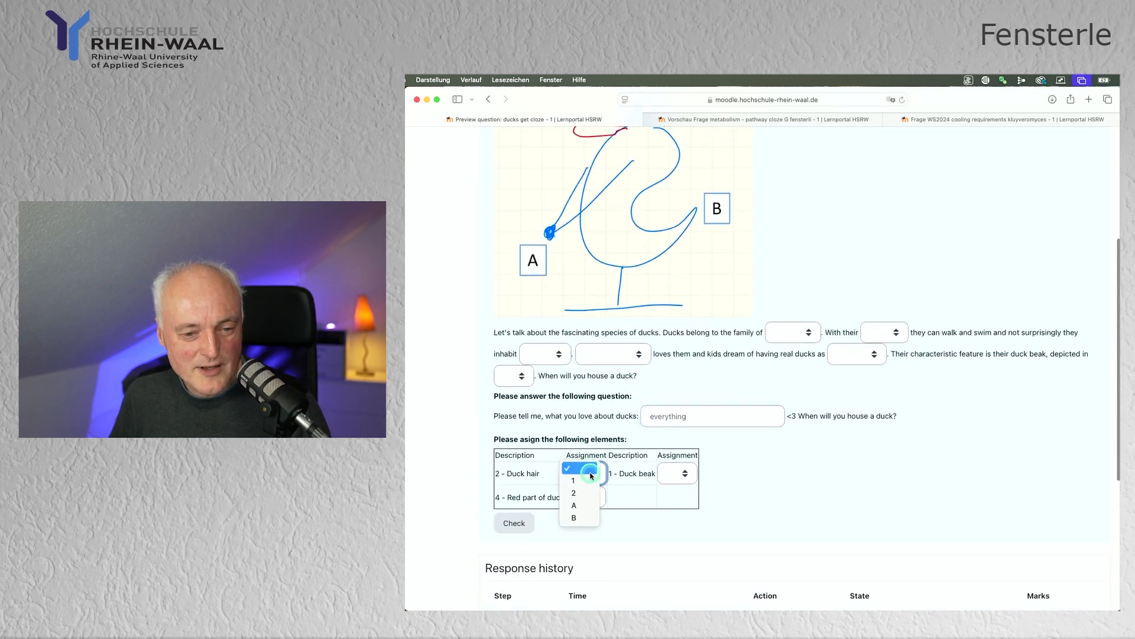
pyautogui.click(655, 471)
pyautogui.scroll(3, 655, 471)
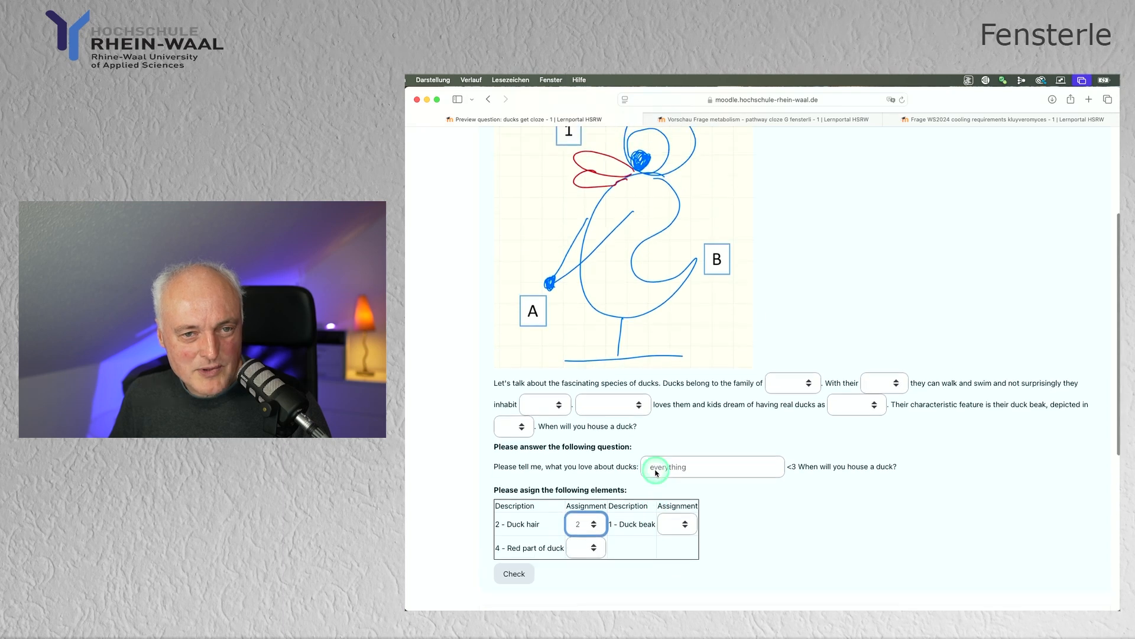
pyautogui.scroll(-3, 655, 472)
pyautogui.click(677, 488)
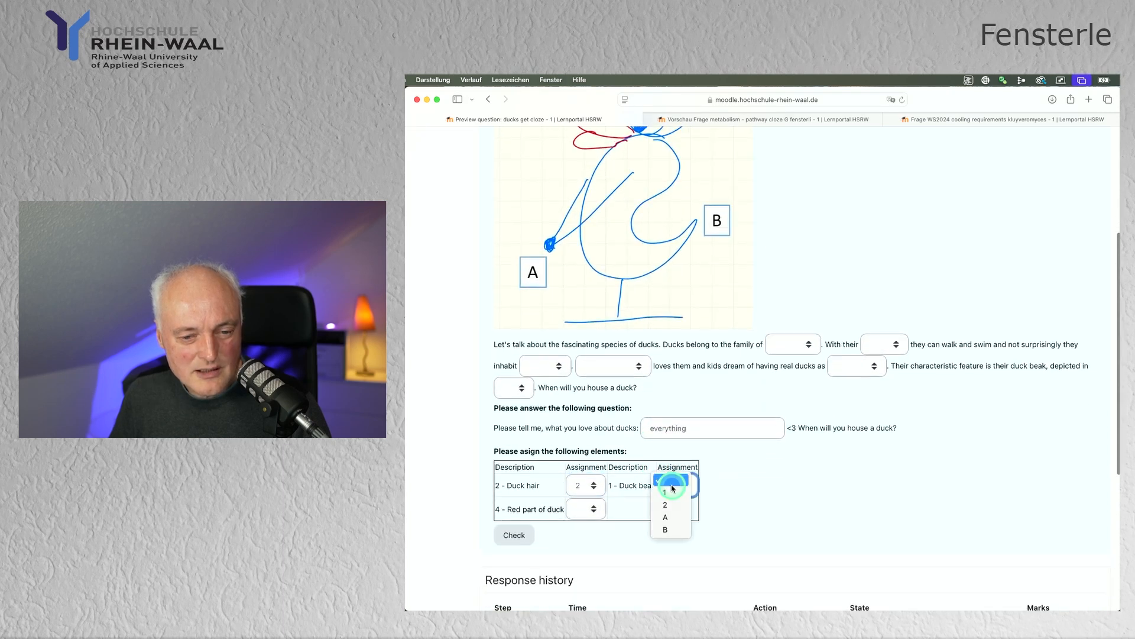
pyautogui.click(668, 499)
# Step: Examine the answer options offered for Duck hair and Duck beak in the assignment table
pyautogui.scroll(-1, 668, 498)
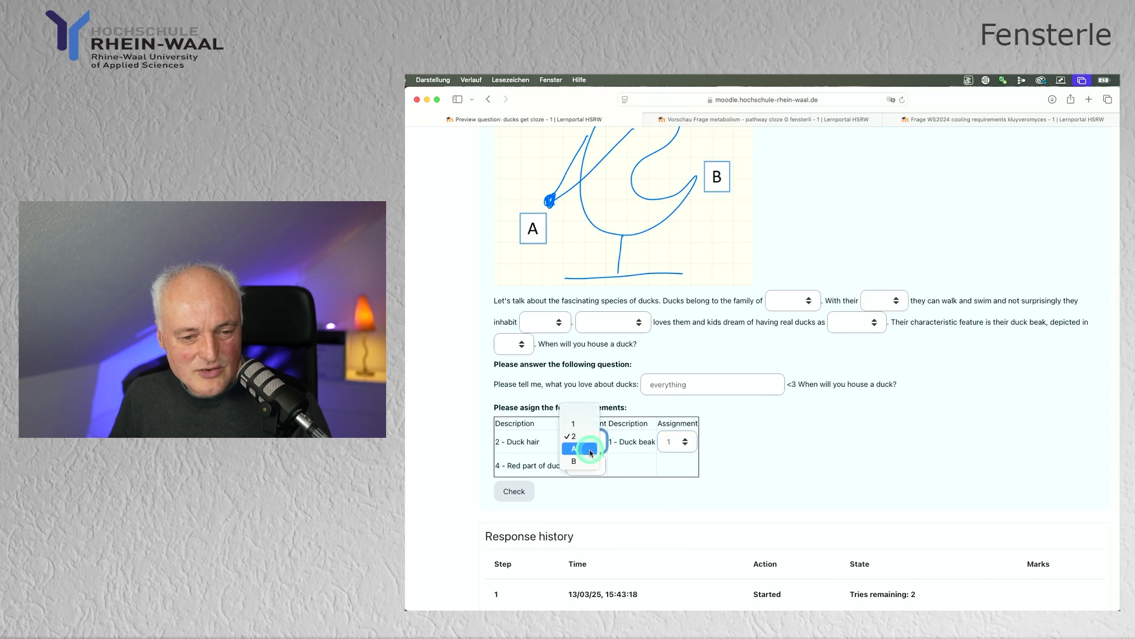
pyautogui.click(686, 442)
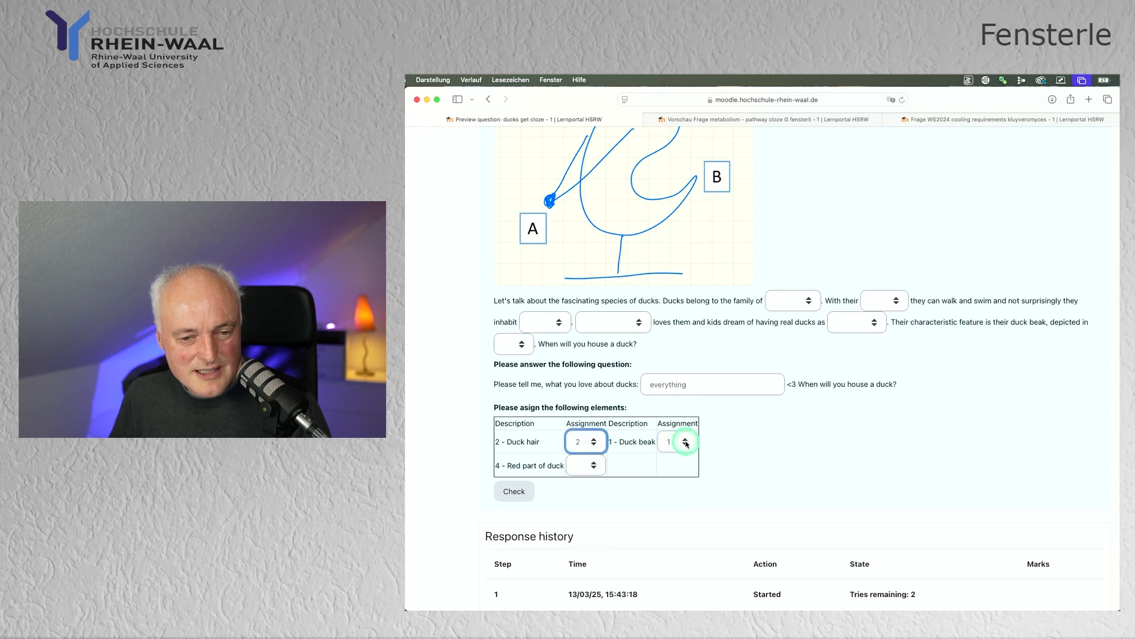
pyautogui.click(686, 443)
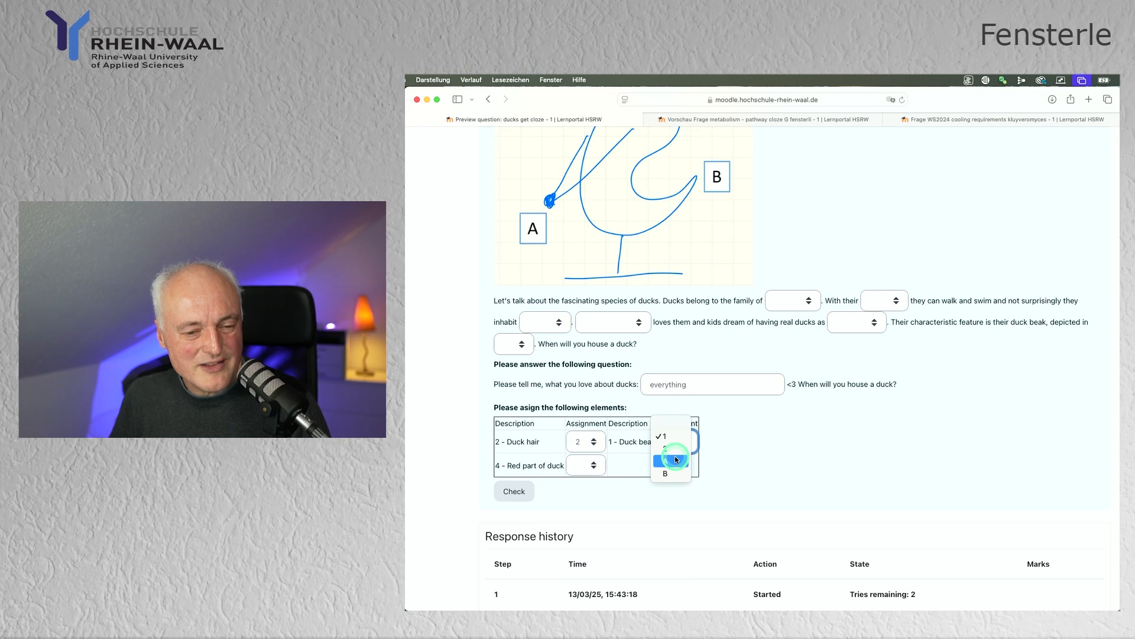
# Step: Examine the answer options of the gaps for who loves ducks and what ducks inhabit, leaving both unanswered
pyautogui.click(639, 322)
pyautogui.click(633, 324)
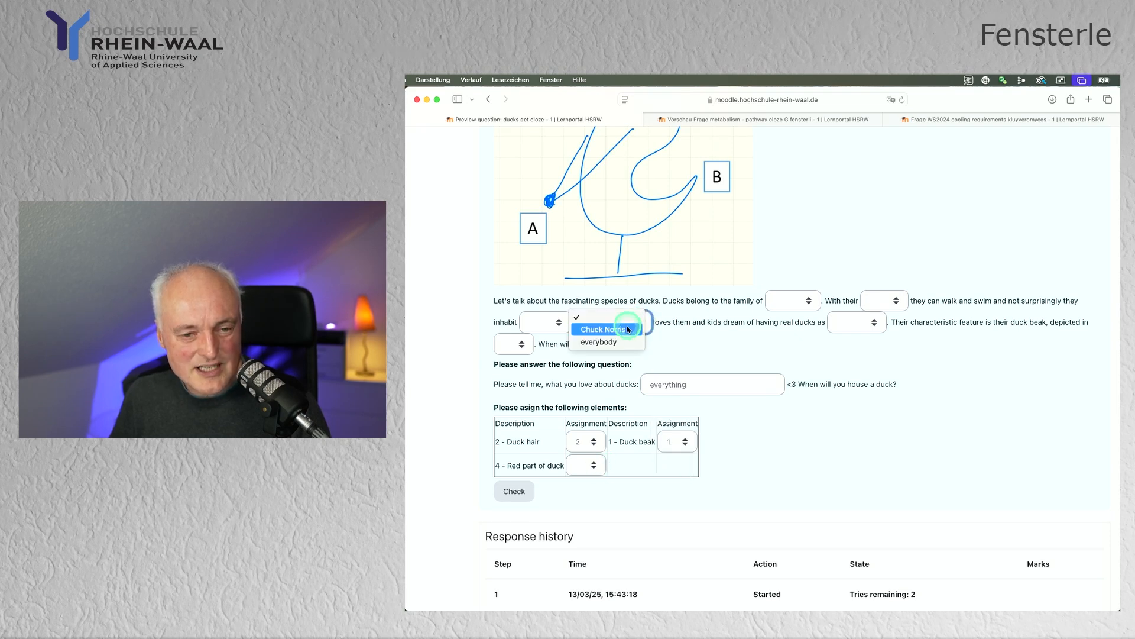
pyautogui.click(559, 325)
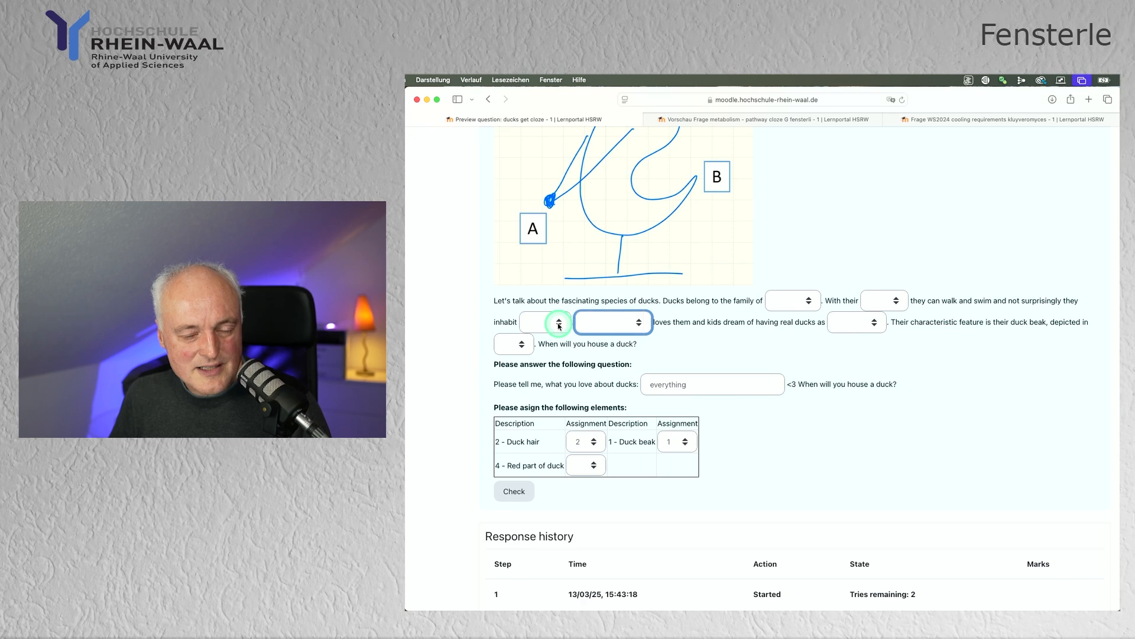
pyautogui.click(559, 324)
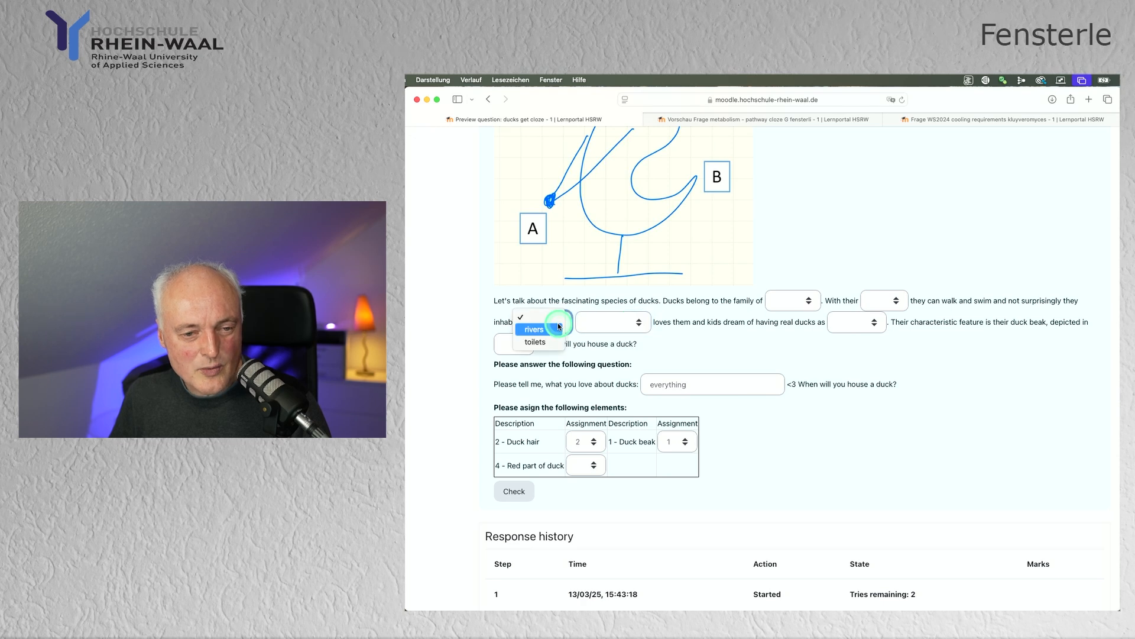
# Step: In the assignment table, assign 1 to Red part of duck
pyautogui.click(592, 467)
pyautogui.click(593, 467)
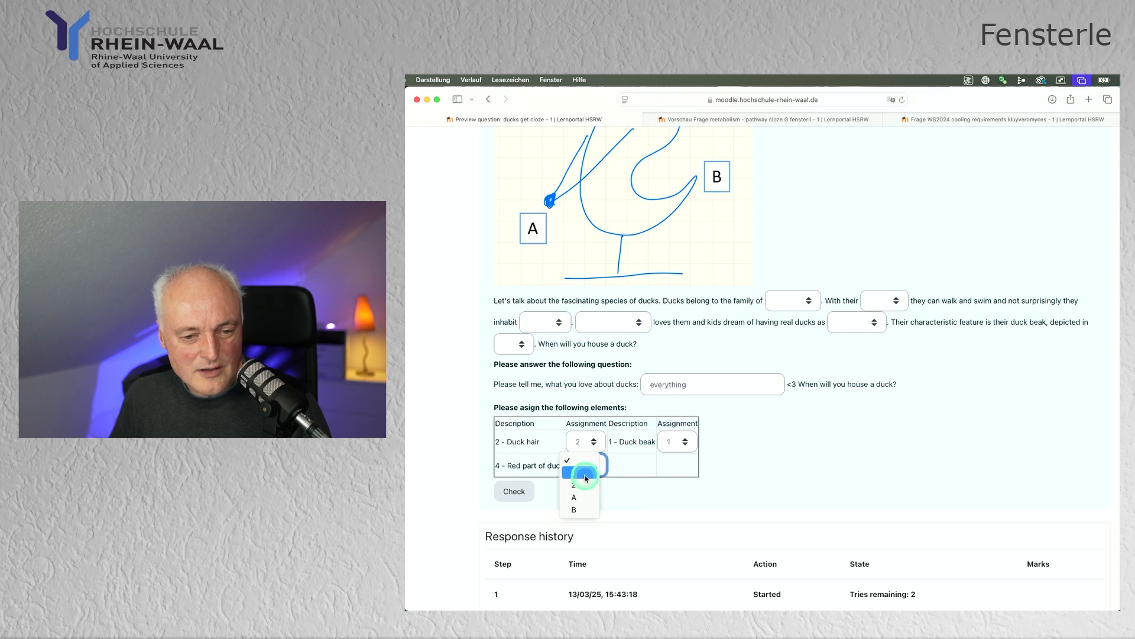
pyautogui.click(585, 474)
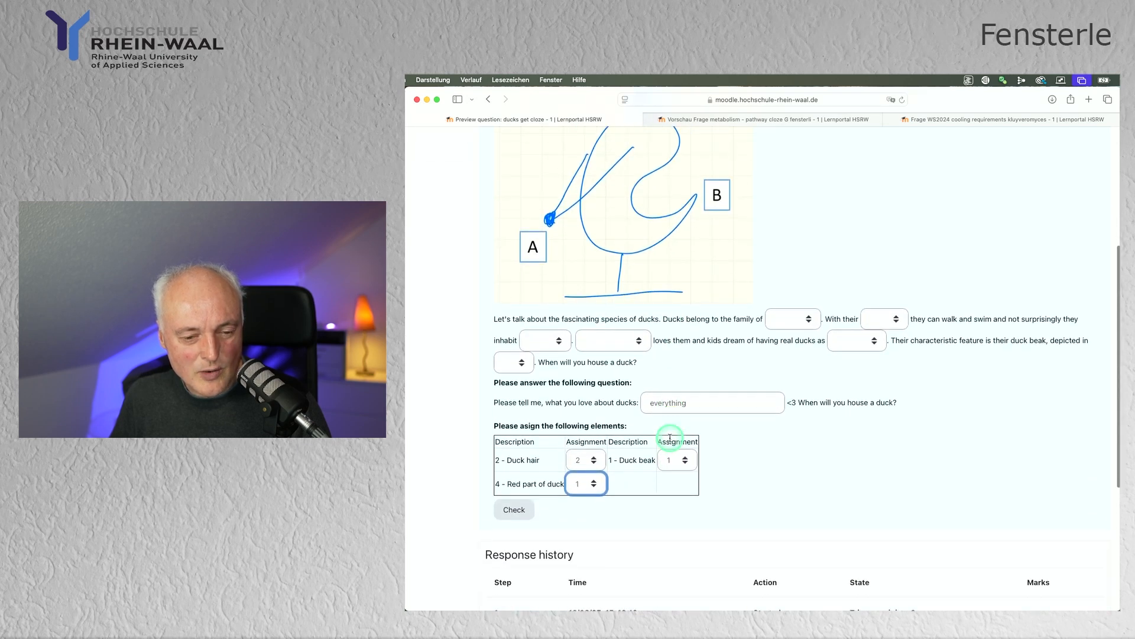
pyautogui.click(671, 440)
pyautogui.scroll(-2, 672, 440)
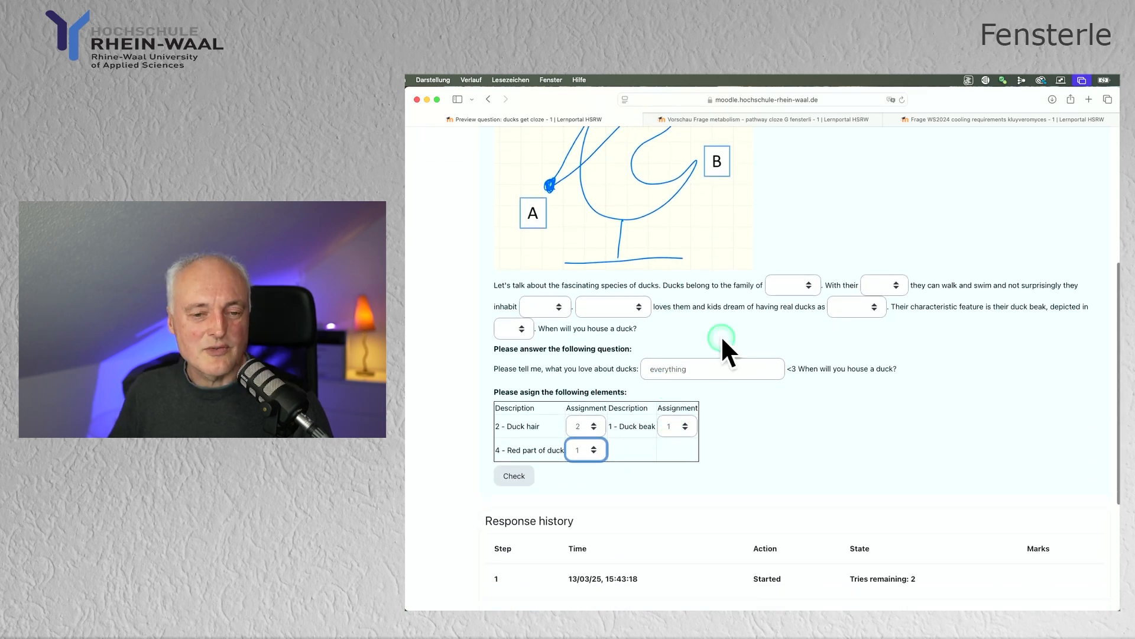